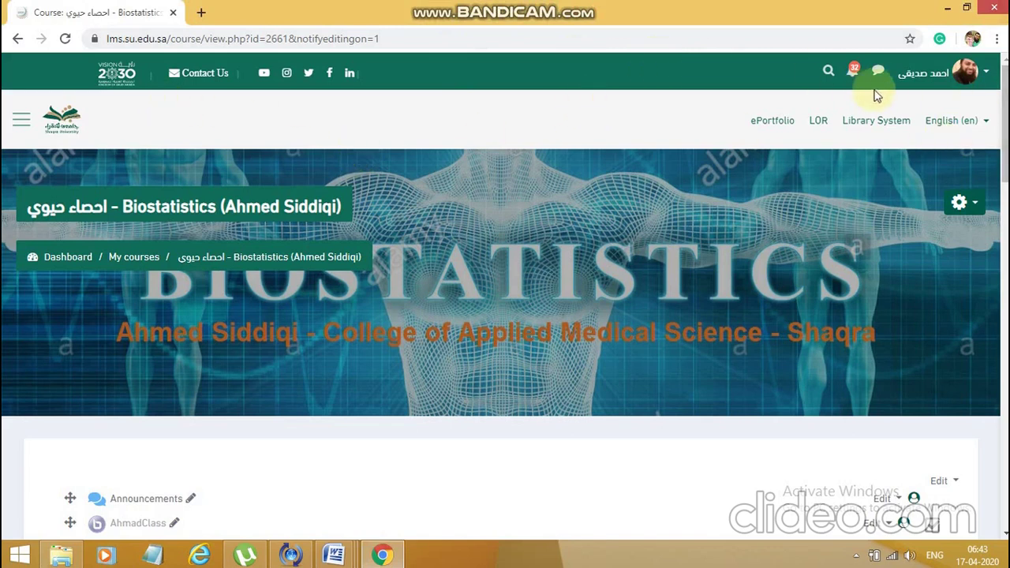
# Step: Go to the dashboard and open the Biostatistics course from the recently accessed courses
pyautogui.click(913, 79)
pyautogui.click(926, 101)
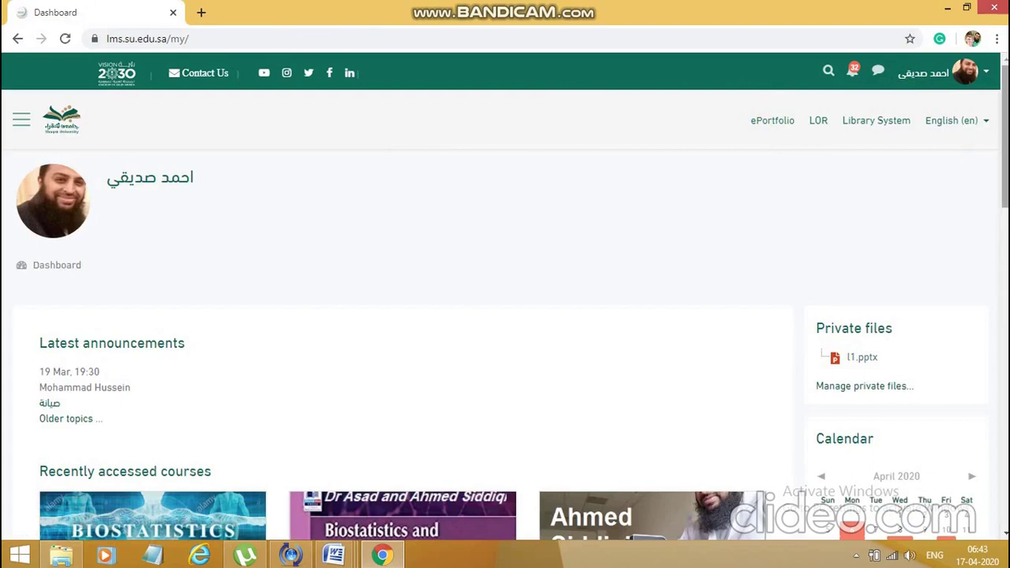
pyautogui.scroll(-3, 229, 326)
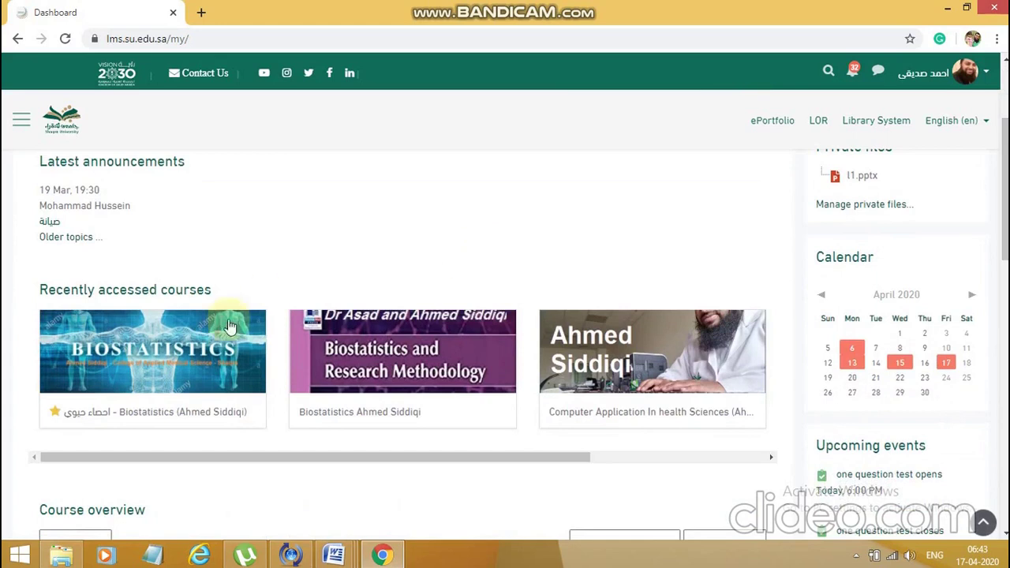
pyautogui.click(188, 341)
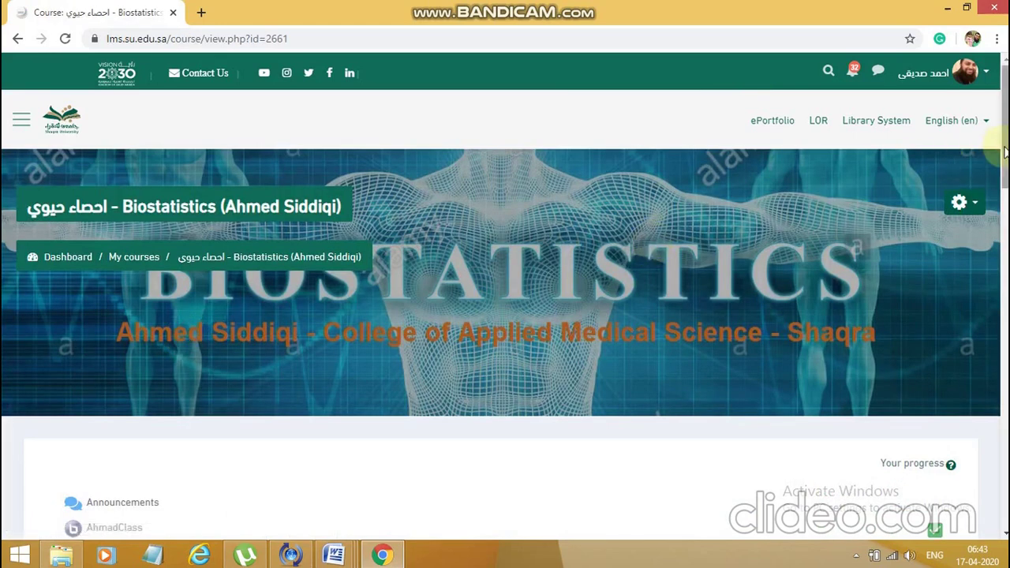
# Step: Turn editing on for the Biostatistics course
pyautogui.moveTo(1006, 150)
pyautogui.mouseDown()
pyautogui.moveTo(1006, 401)
pyautogui.moveTo(1005, 142)
pyautogui.mouseUp()
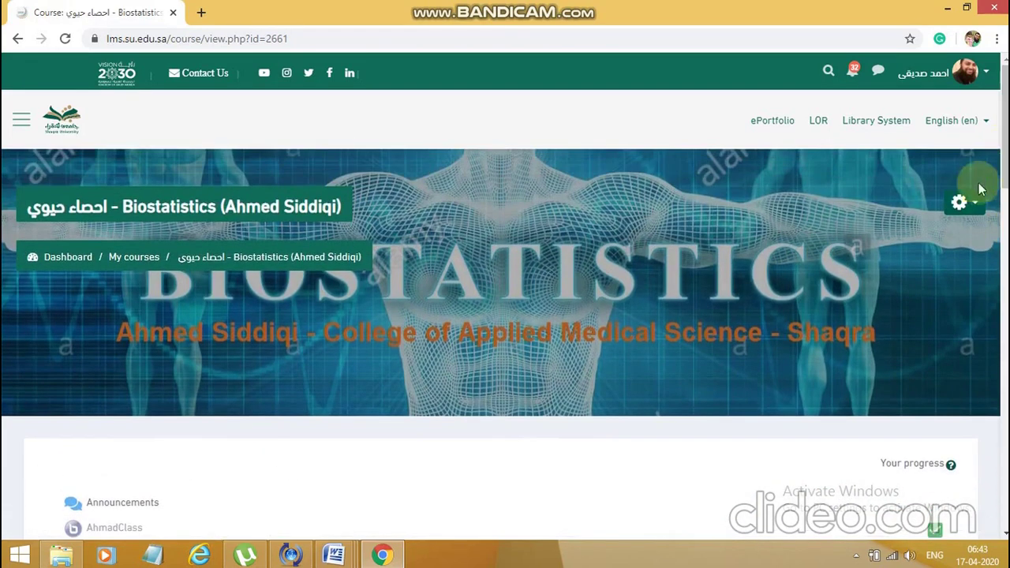
pyautogui.click(976, 203)
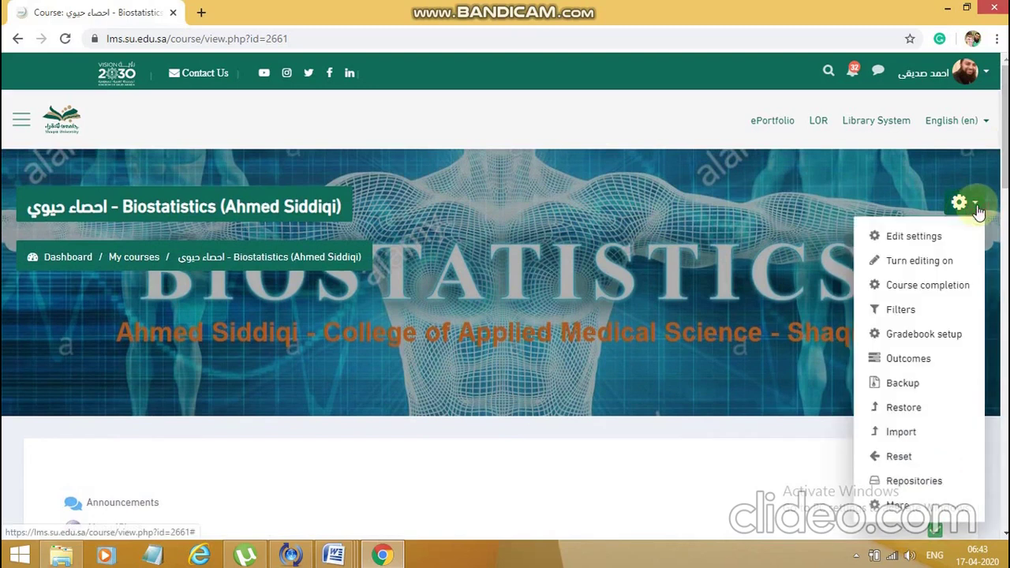
pyautogui.click(918, 260)
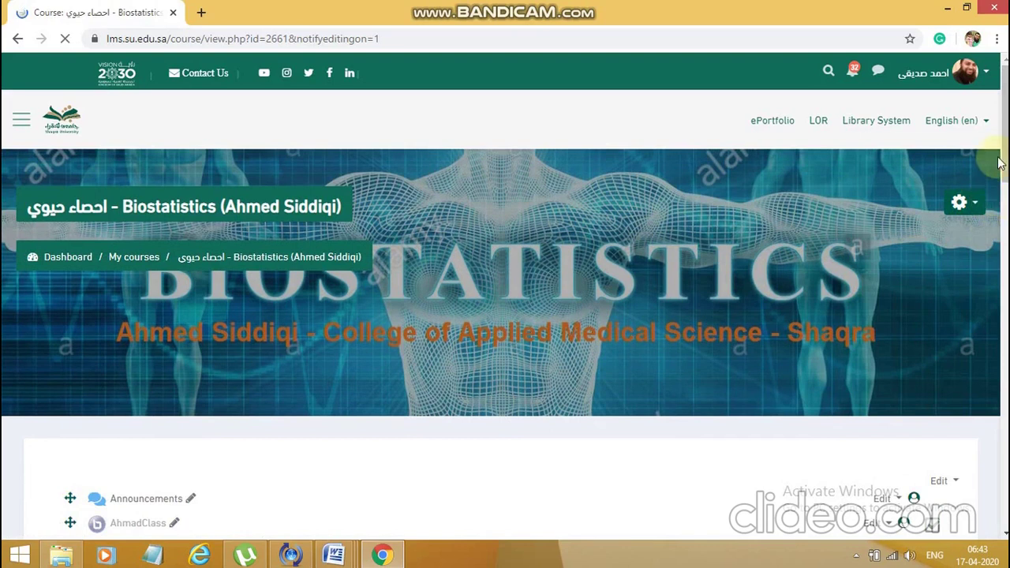
# Step: Add a new Quiz activity to the course's Test section
pyautogui.scroll(-15, 505, 316)
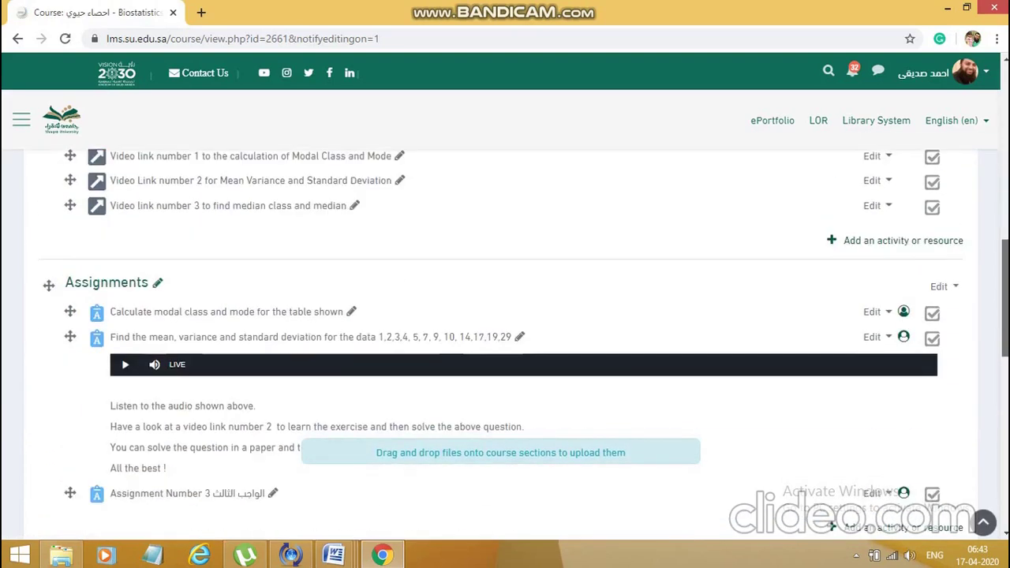
pyautogui.scroll(-5, 505, 348)
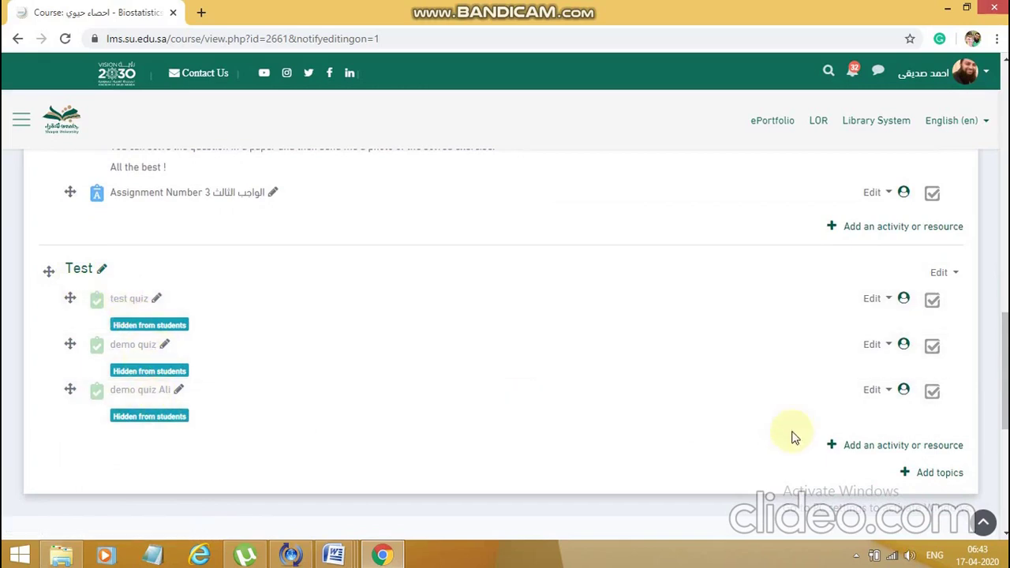
pyautogui.click(904, 445)
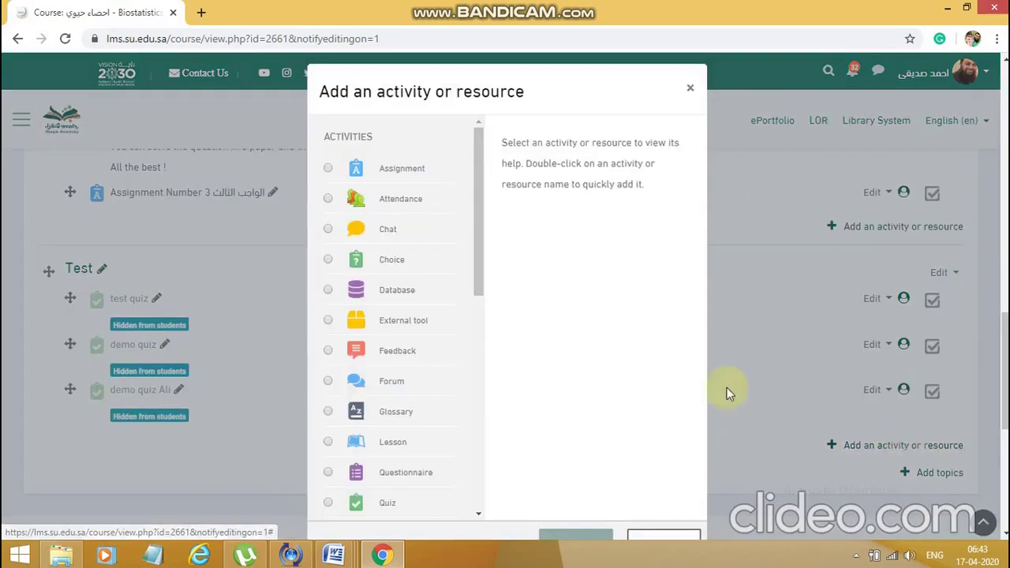
pyautogui.moveTo(474, 271); pyautogui.dragTo(490, 345)
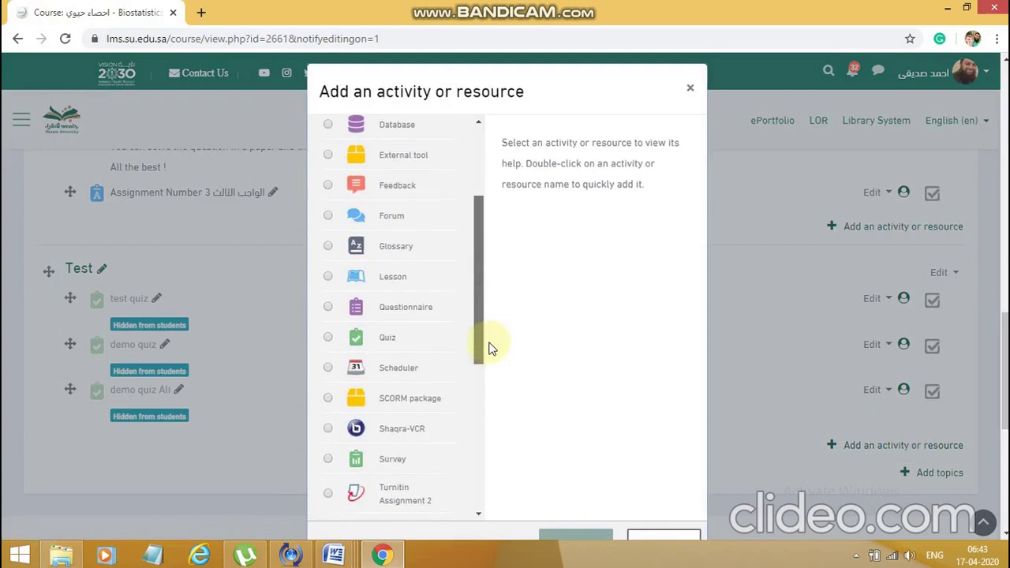
pyautogui.click(386, 339)
pyautogui.doubleClick(387, 340)
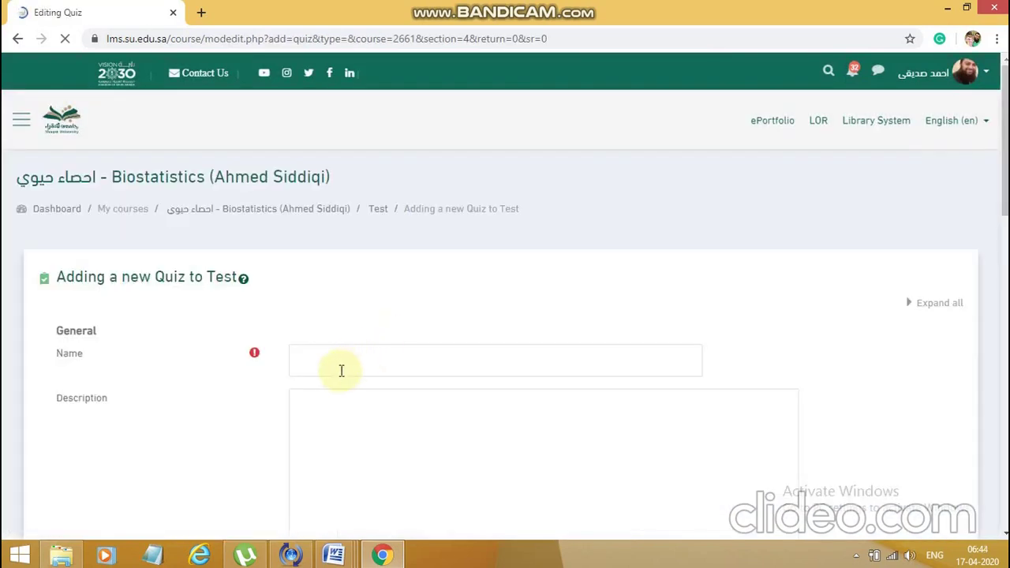
# Step: Name the new quiz "Final Exam Biostats 3 may 2020 10:00 pm"
pyautogui.click(337, 370)
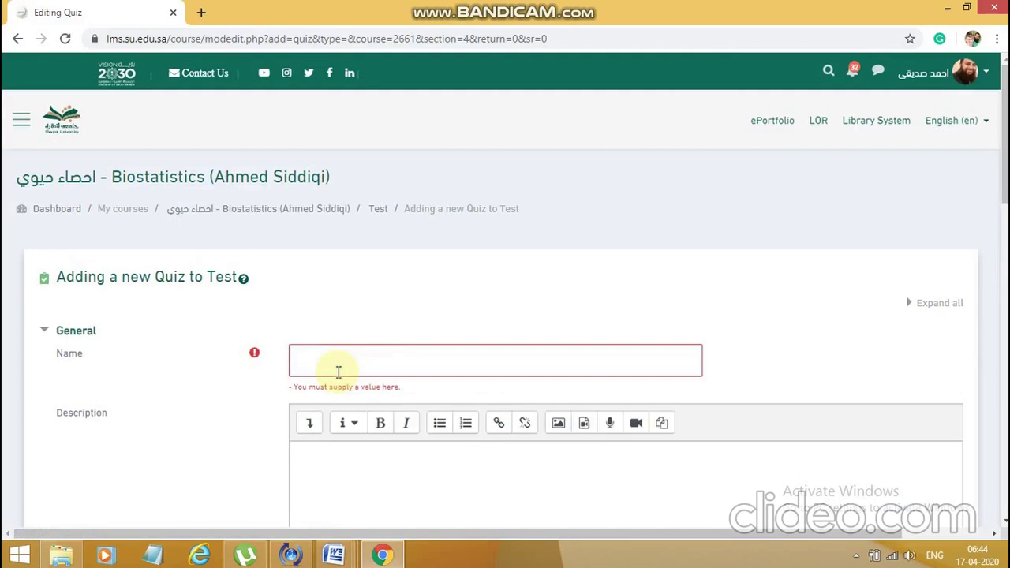
pyautogui.click(335, 363)
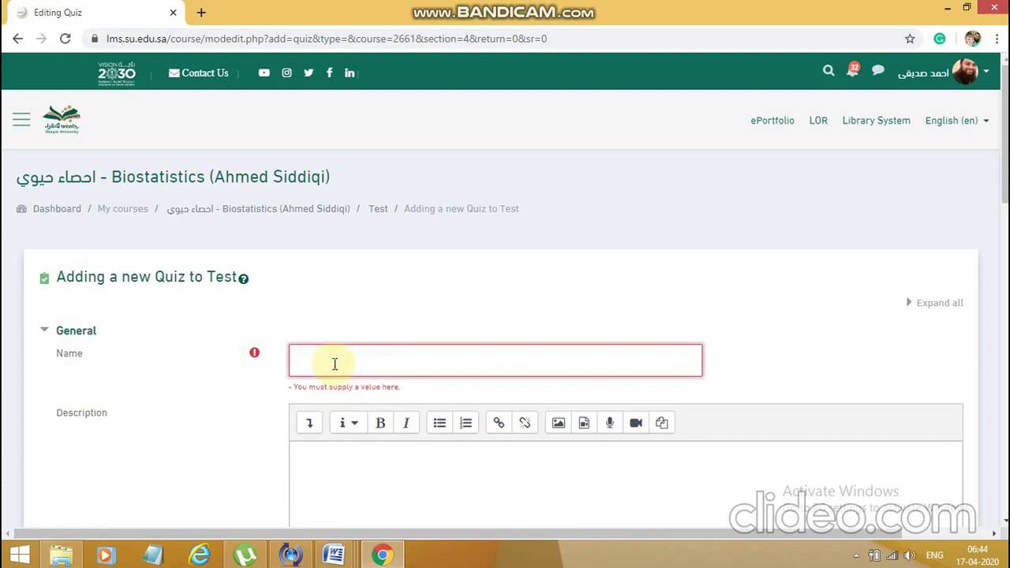
pyautogui.write('Final Exam Biostats 3 may ')
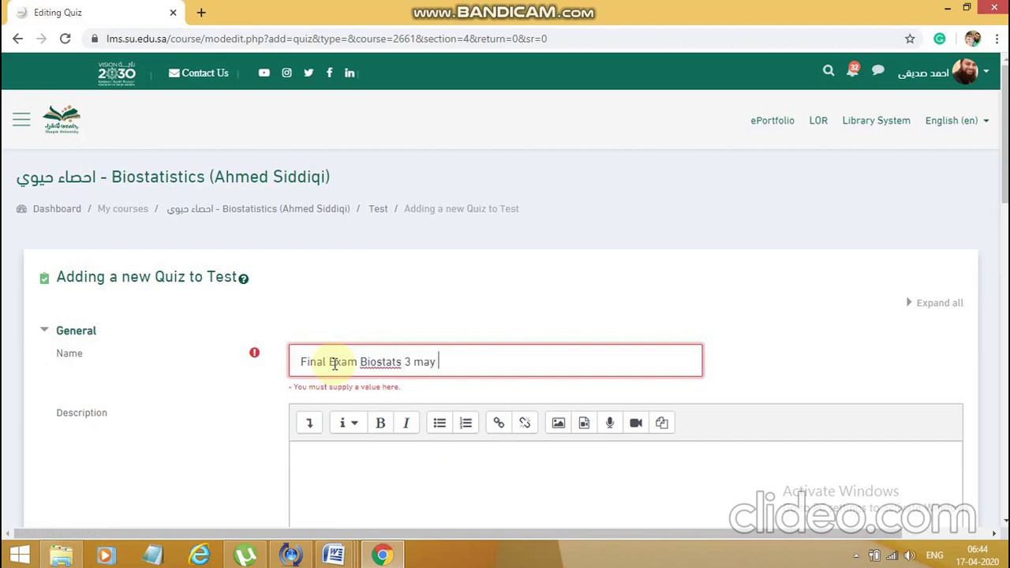
pyautogui.write('2020 10:00 pm')
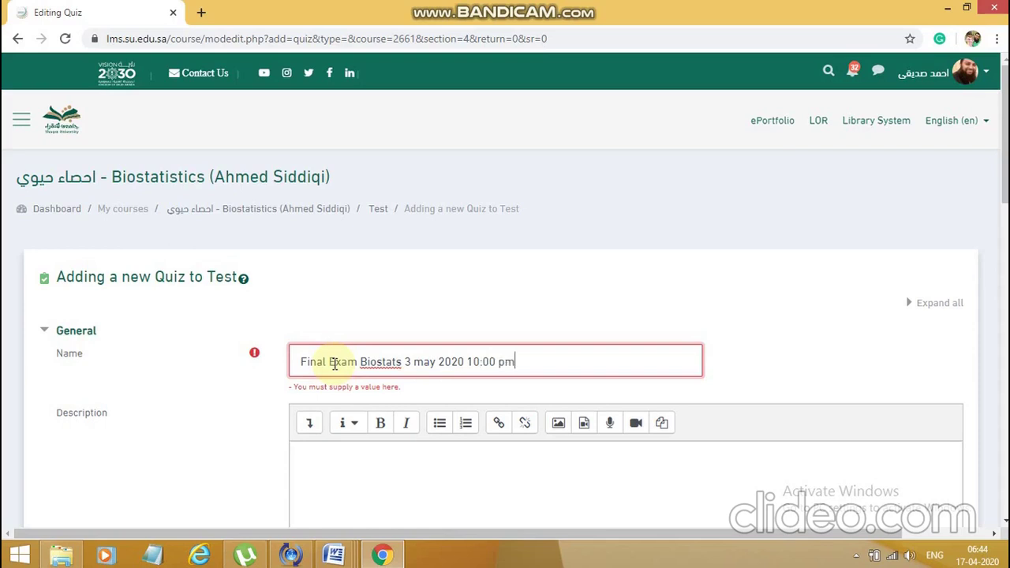
# Step: Record a short audio message, allowing microphone access, and attach it to the quiz description
pyautogui.click(431, 500)
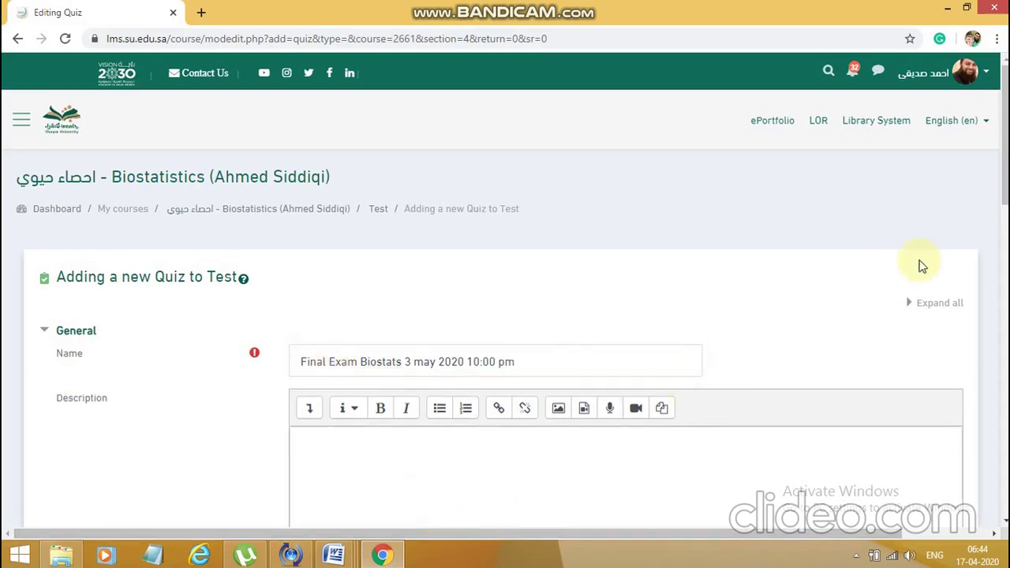
pyautogui.scroll(-1, 431, 500)
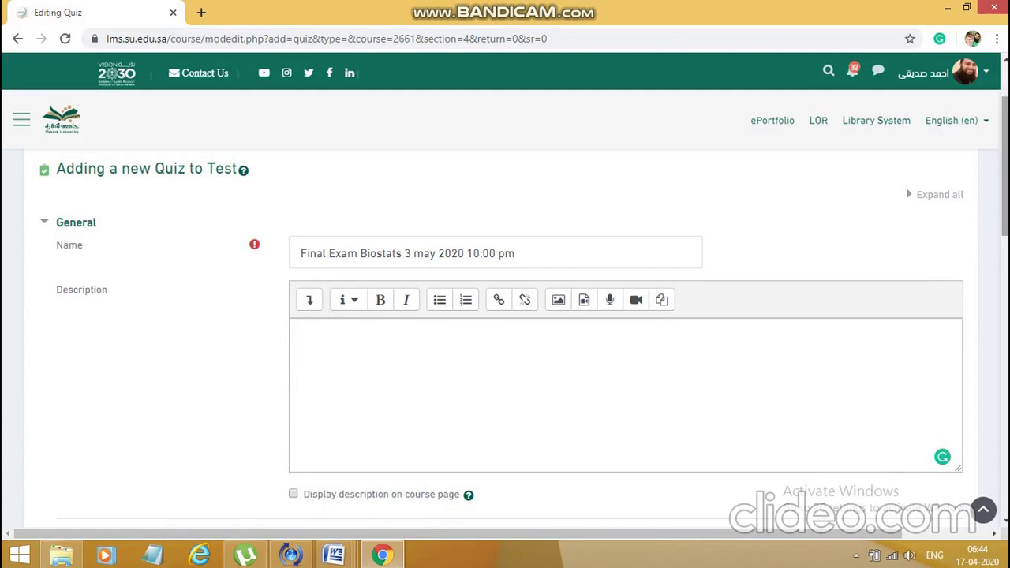
pyautogui.click(609, 301)
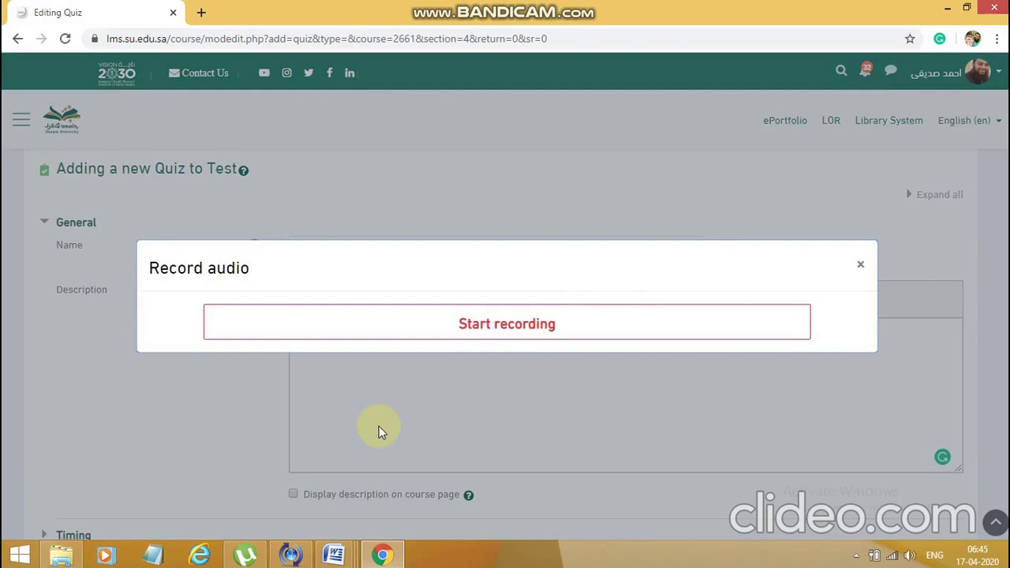
pyautogui.click(514, 335)
pyautogui.click(219, 126)
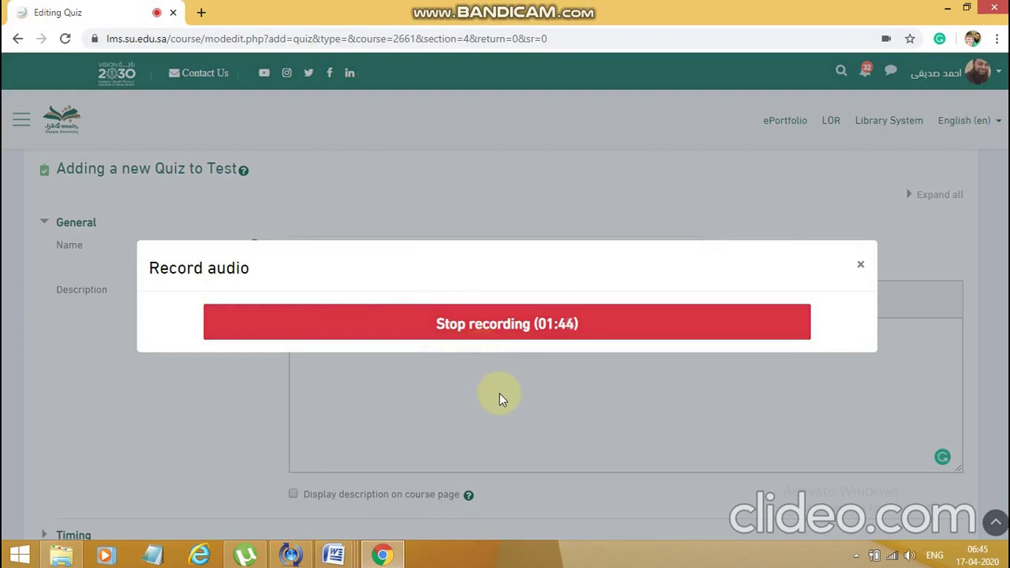
pyautogui.click(537, 330)
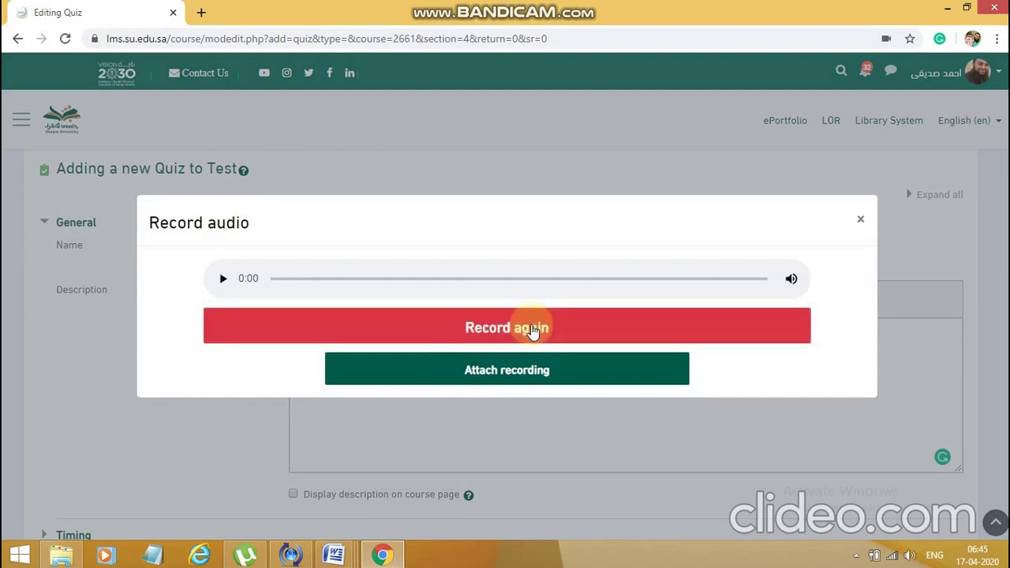
pyautogui.click(526, 370)
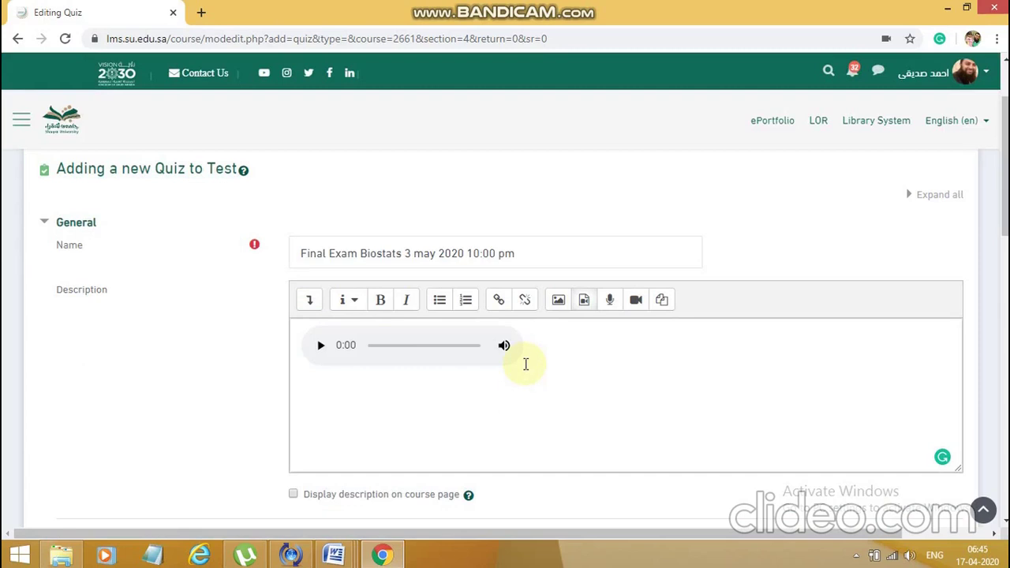
# Step: Expand the quiz's Timing settings and enable the opening date
pyautogui.scroll(-3, 266, 246)
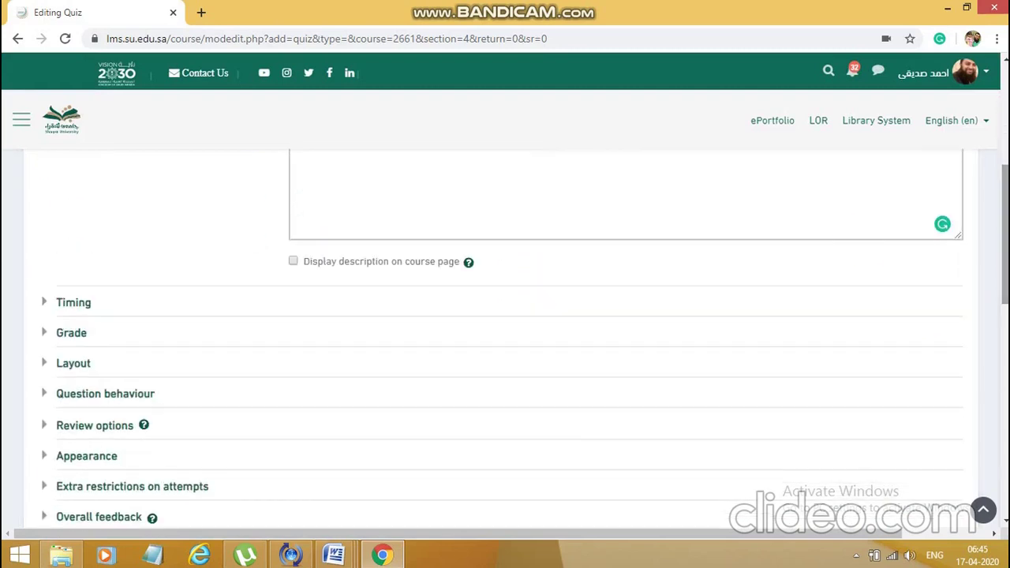
pyautogui.click(49, 305)
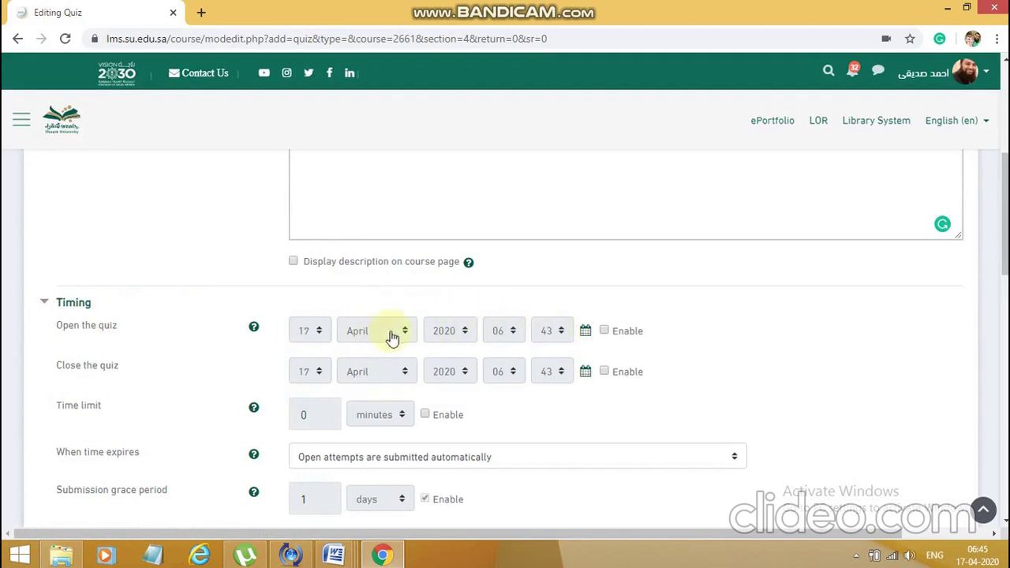
pyautogui.click(604, 331)
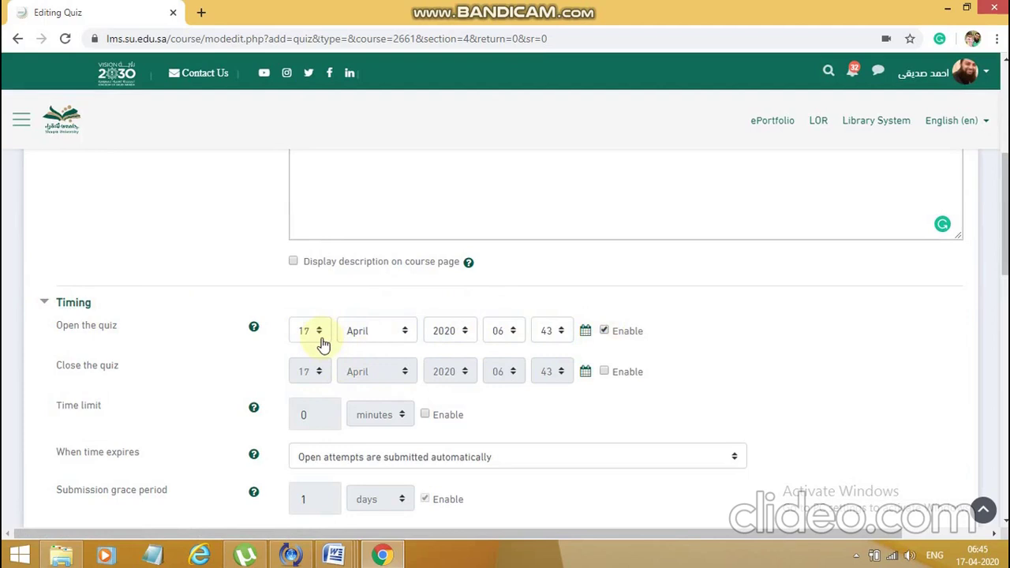
pyautogui.click(380, 337)
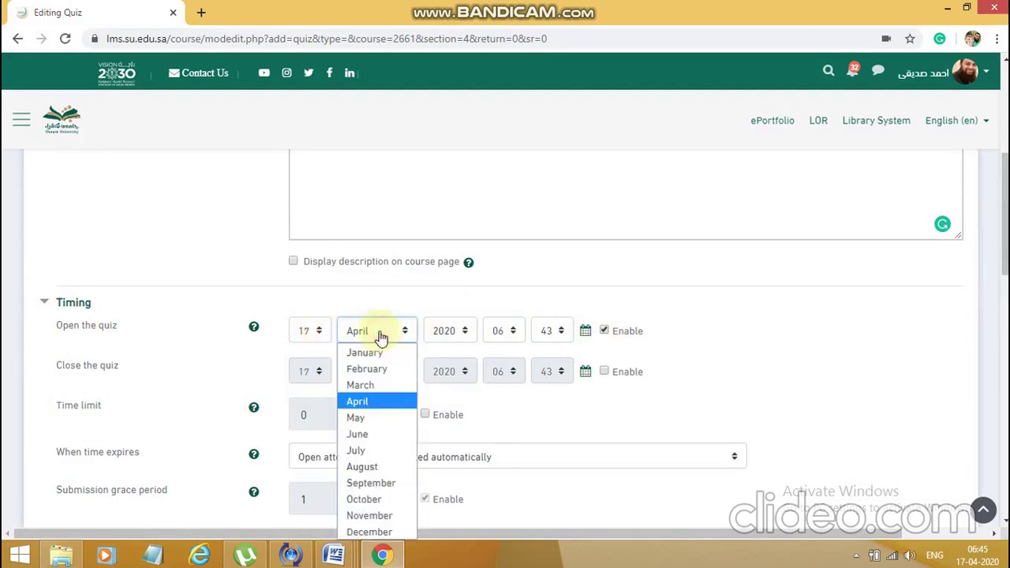
pyautogui.click(379, 420)
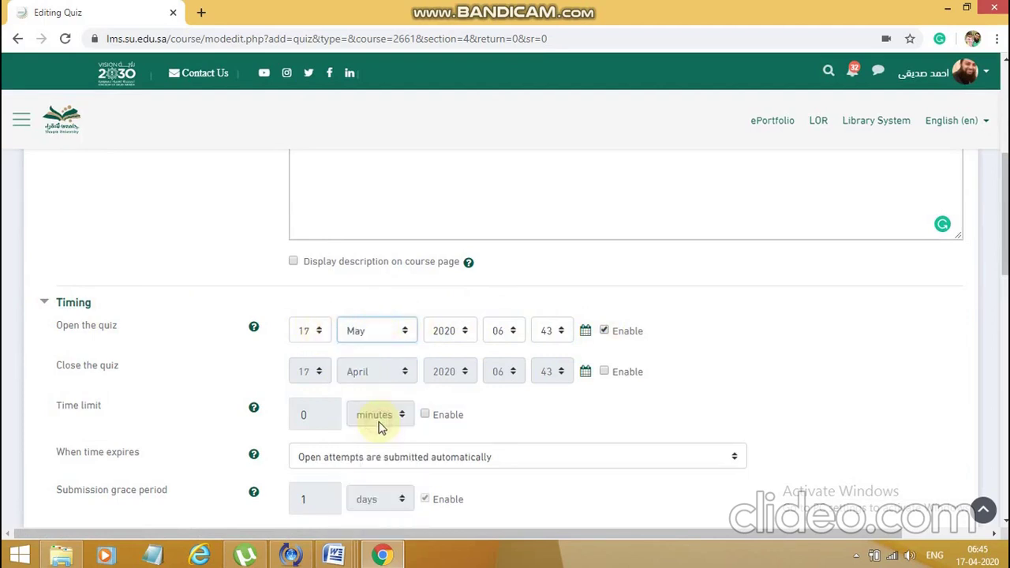
pyautogui.click(377, 338)
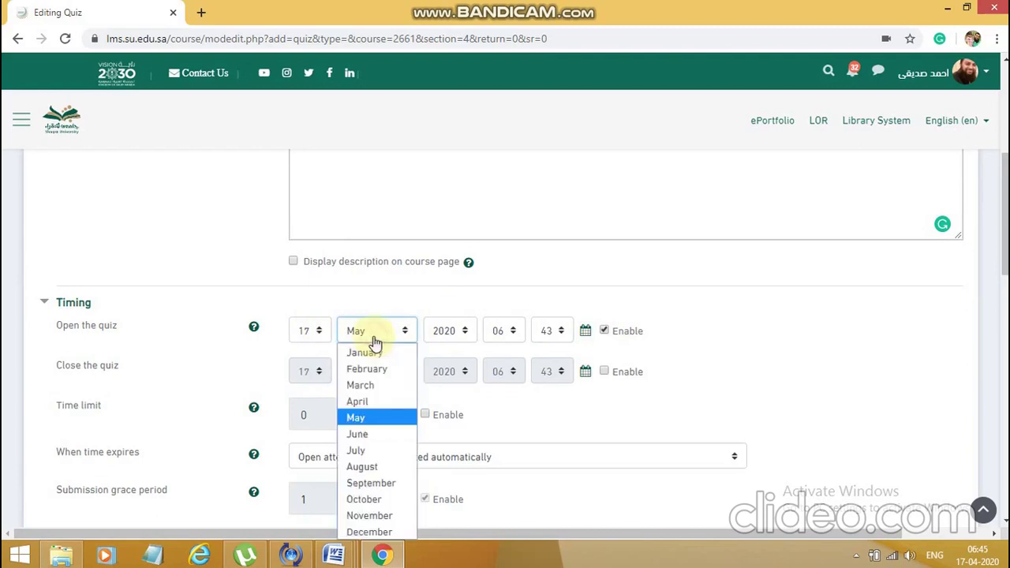
pyautogui.click(373, 403)
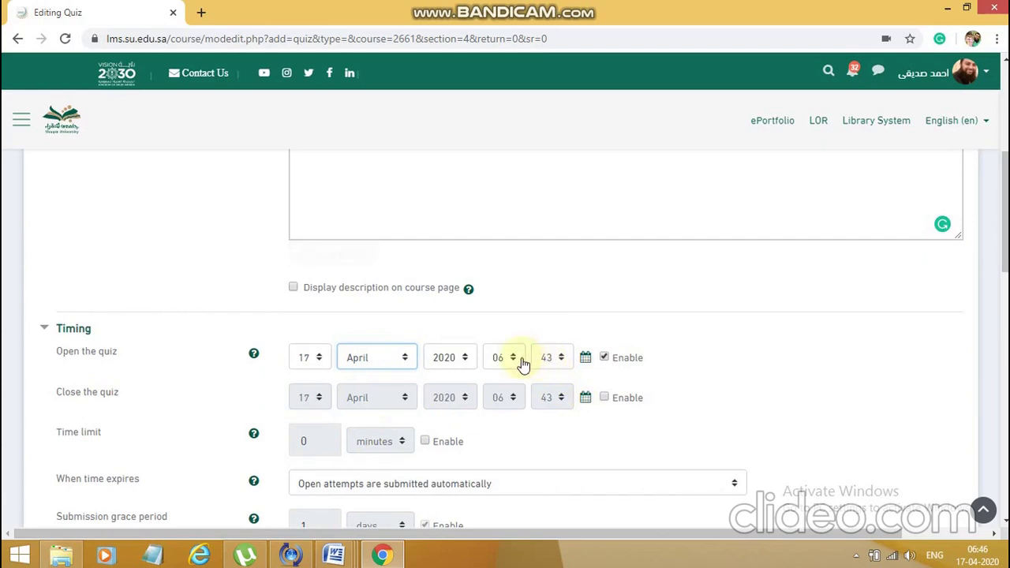
# Step: Set the quiz's opening time to 07:00
pyautogui.click(509, 335)
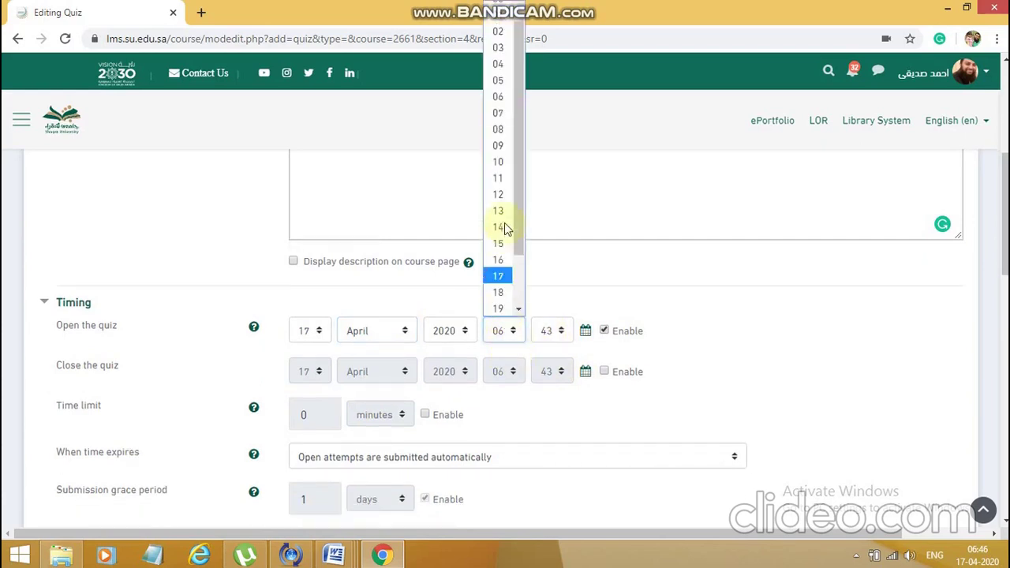
pyautogui.click(504, 125)
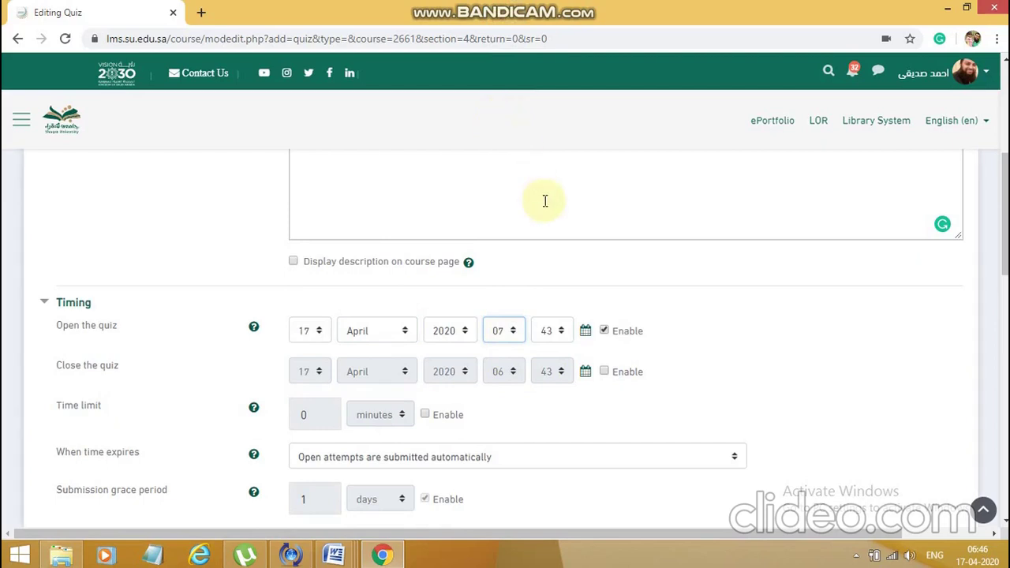
pyautogui.click(548, 333)
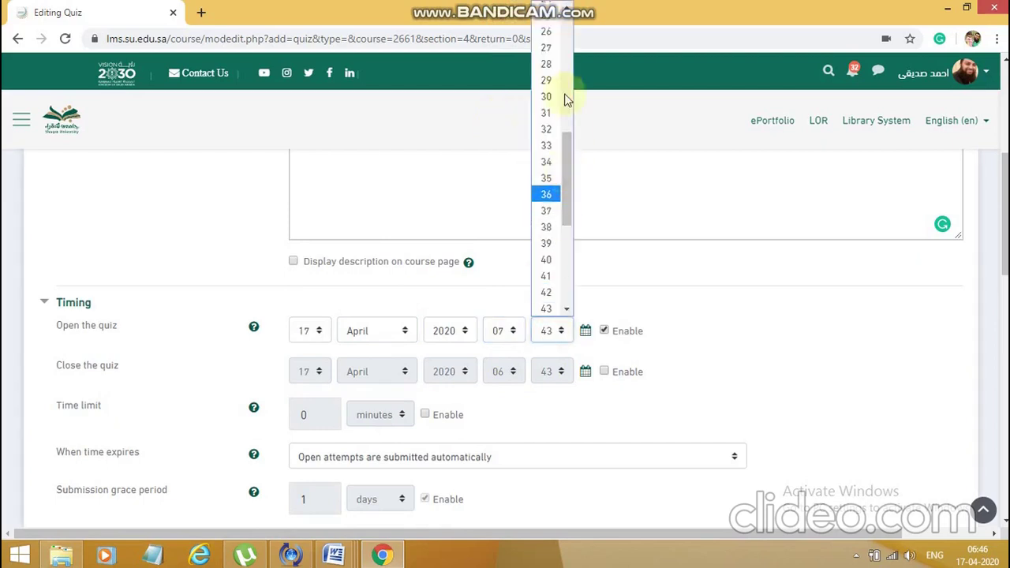
pyautogui.click(566, 59)
pyautogui.click(564, 38)
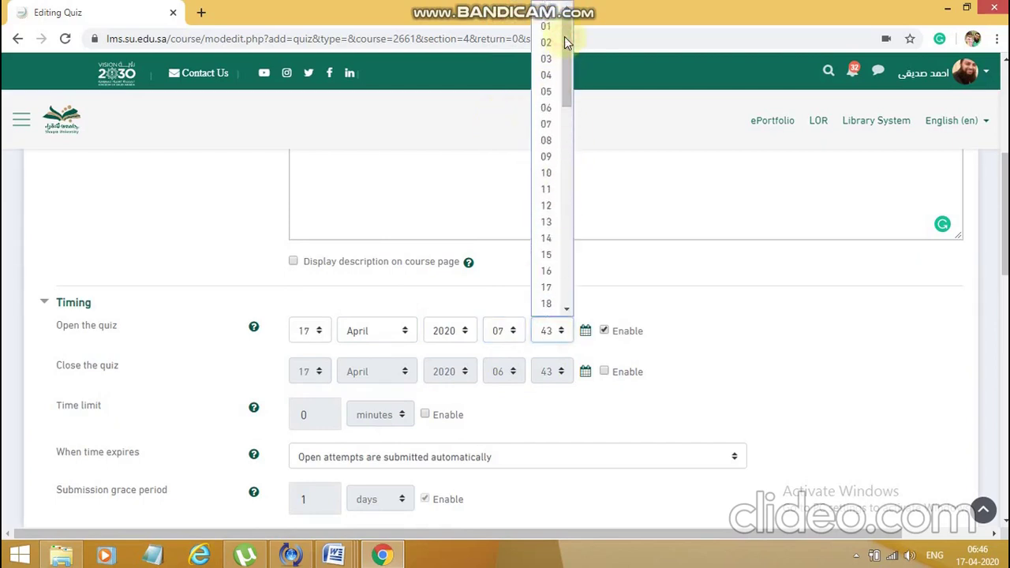
pyautogui.click(549, 12)
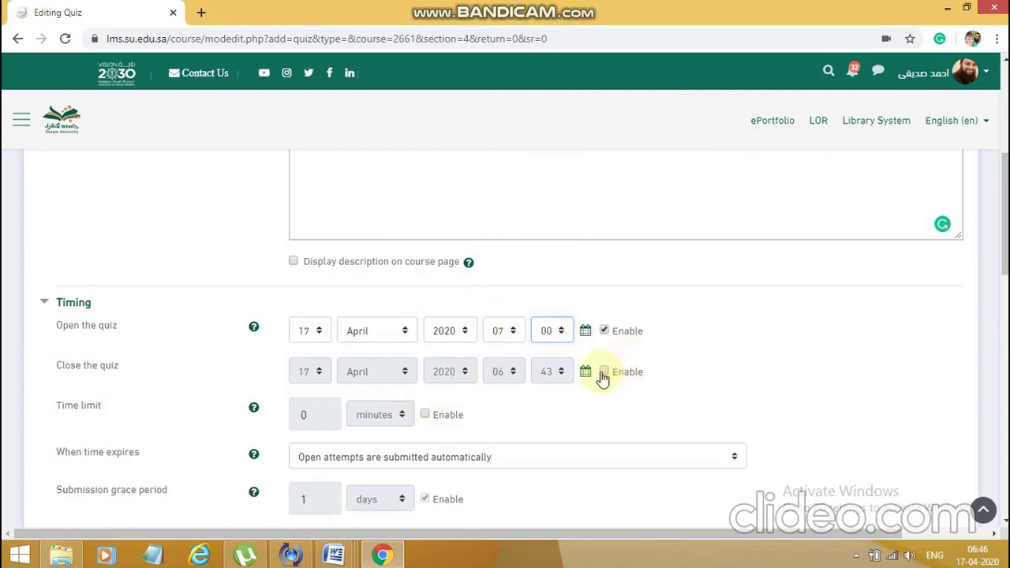
# Step: Enable the quiz's closing date and set its closing time to 07:45
pyautogui.click(604, 373)
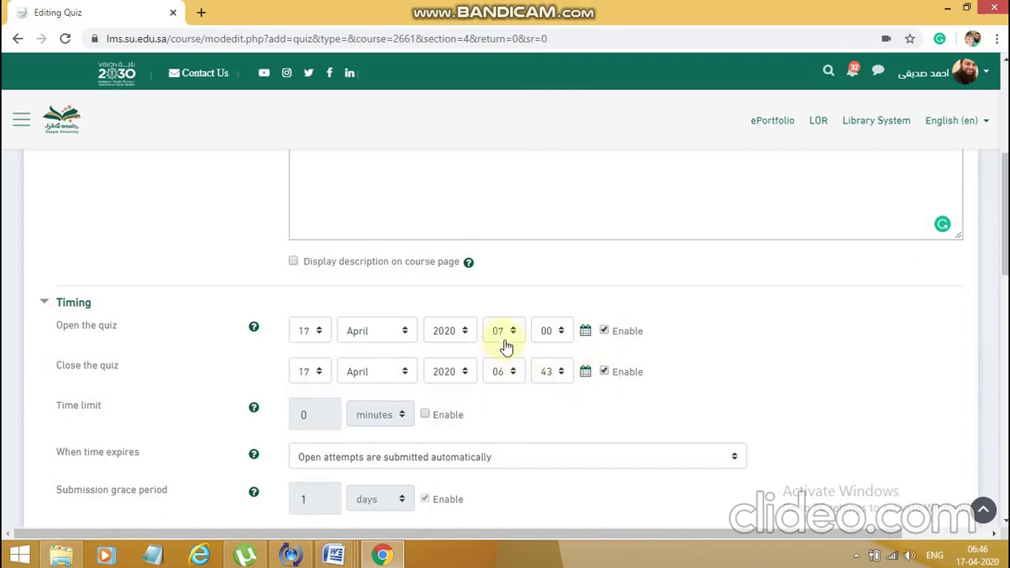
pyautogui.click(500, 377)
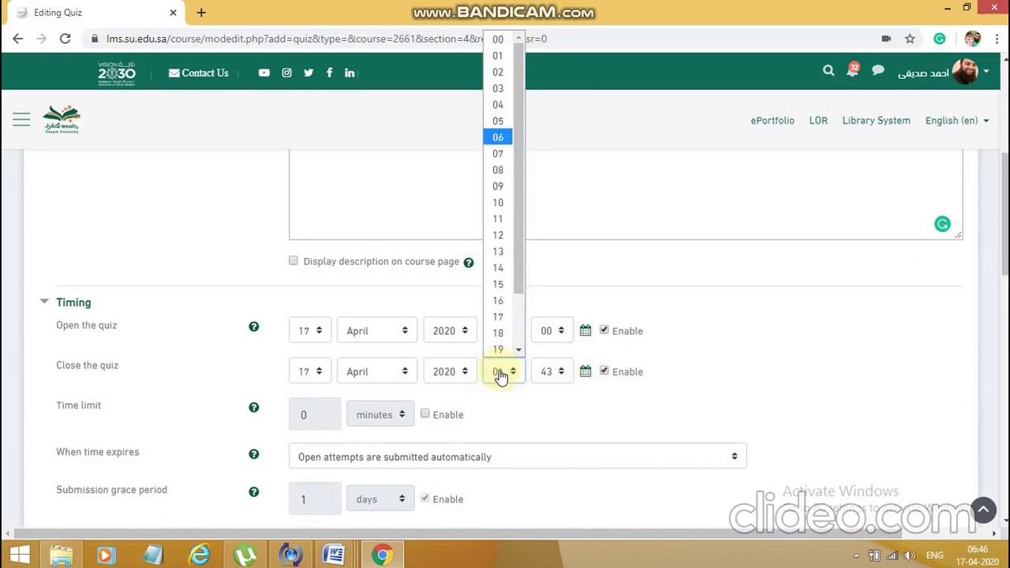
pyautogui.click(497, 172)
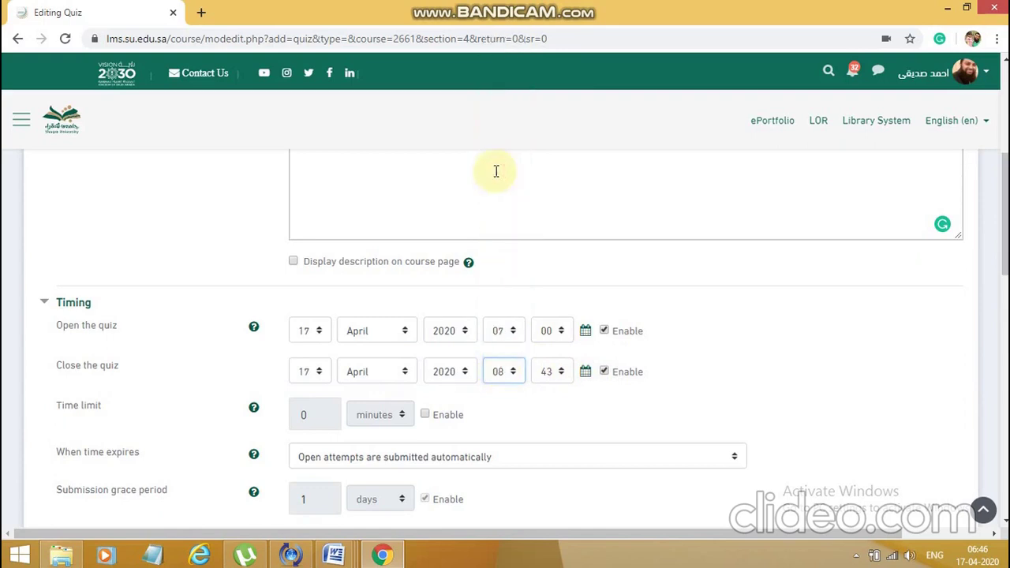
pyautogui.click(547, 382)
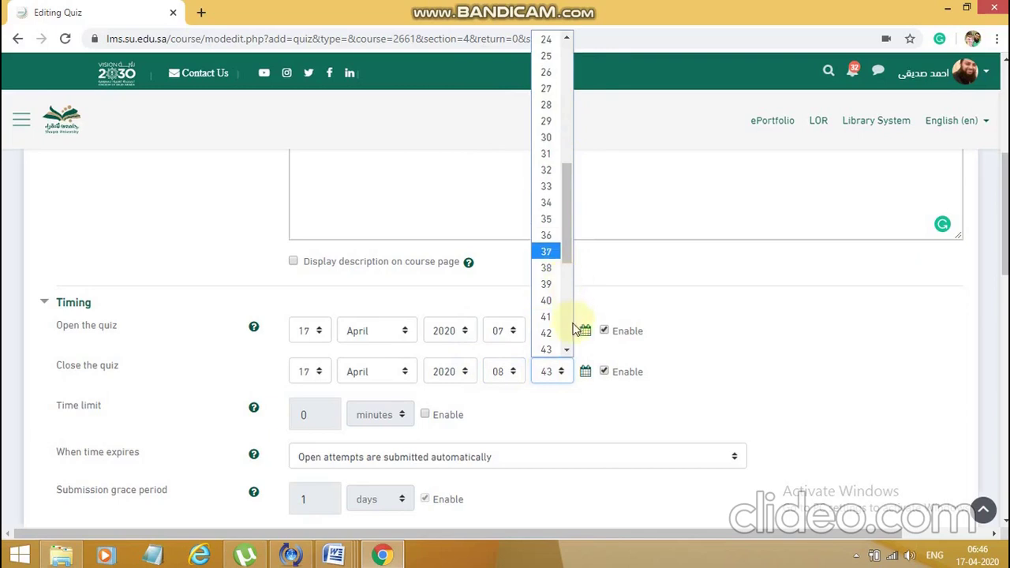
pyautogui.scroll(-3, 566, 330)
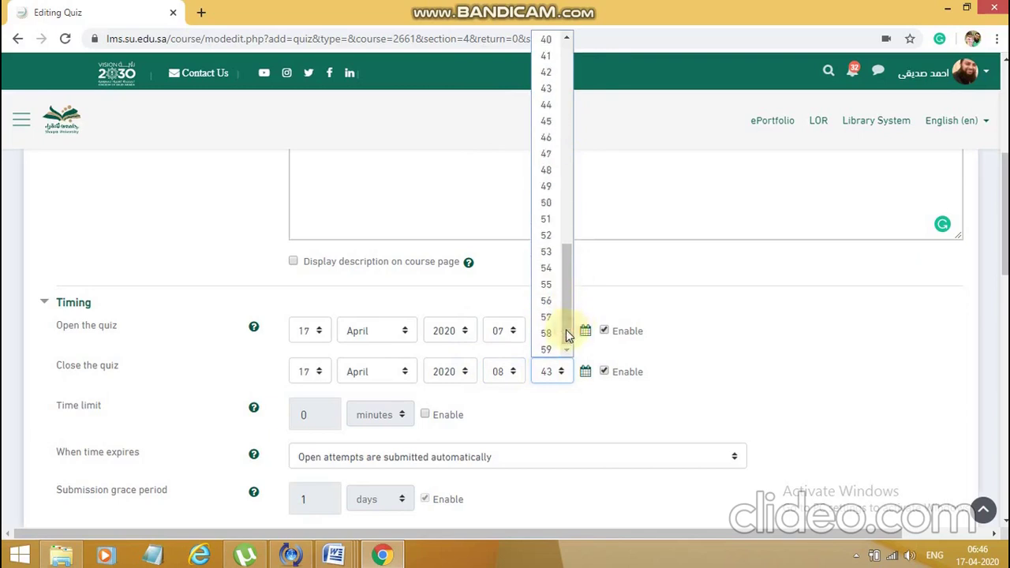
pyautogui.click(508, 378)
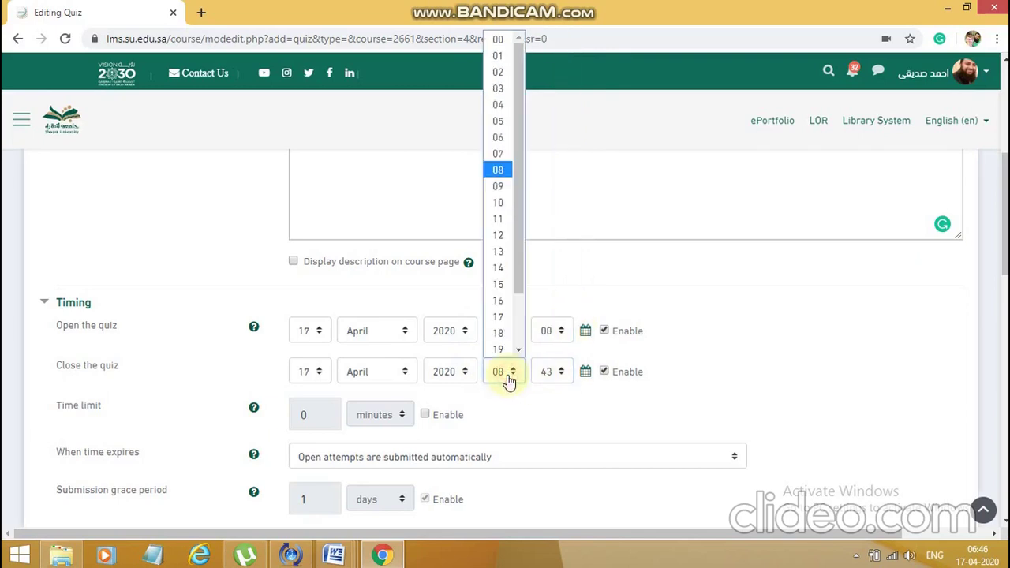
pyautogui.click(505, 154)
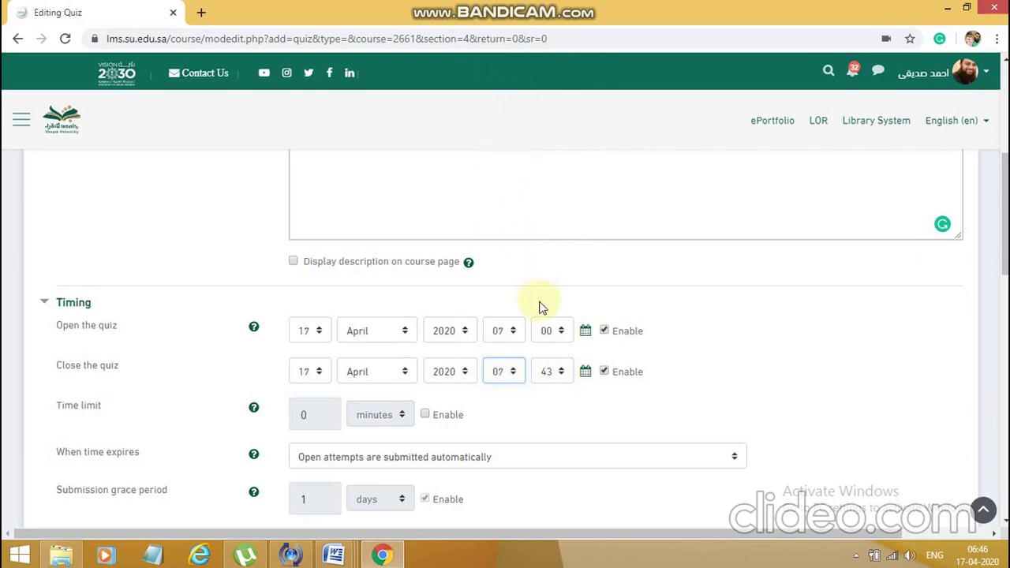
pyautogui.click(551, 386)
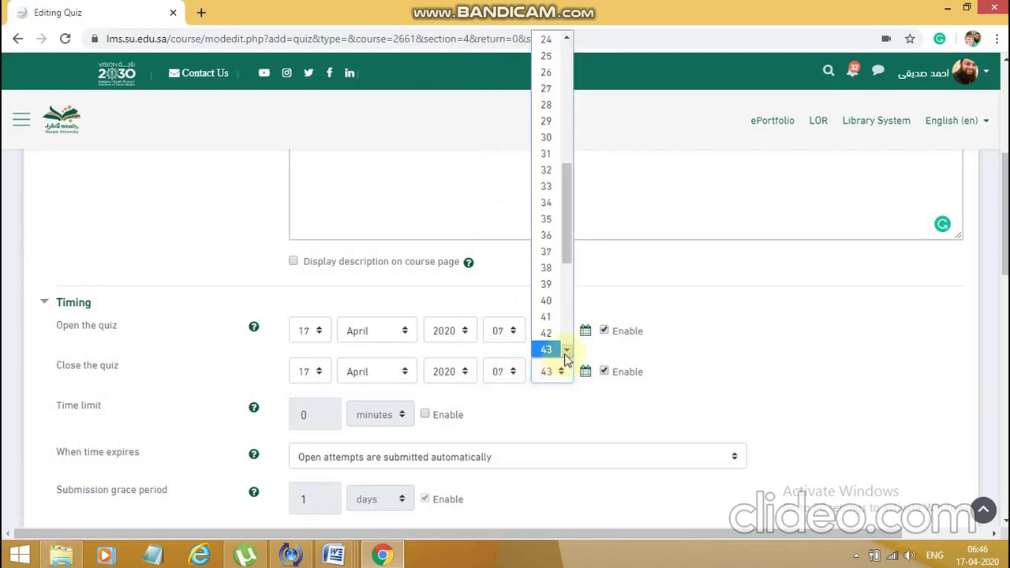
pyautogui.click(566, 352)
pyautogui.click(566, 353)
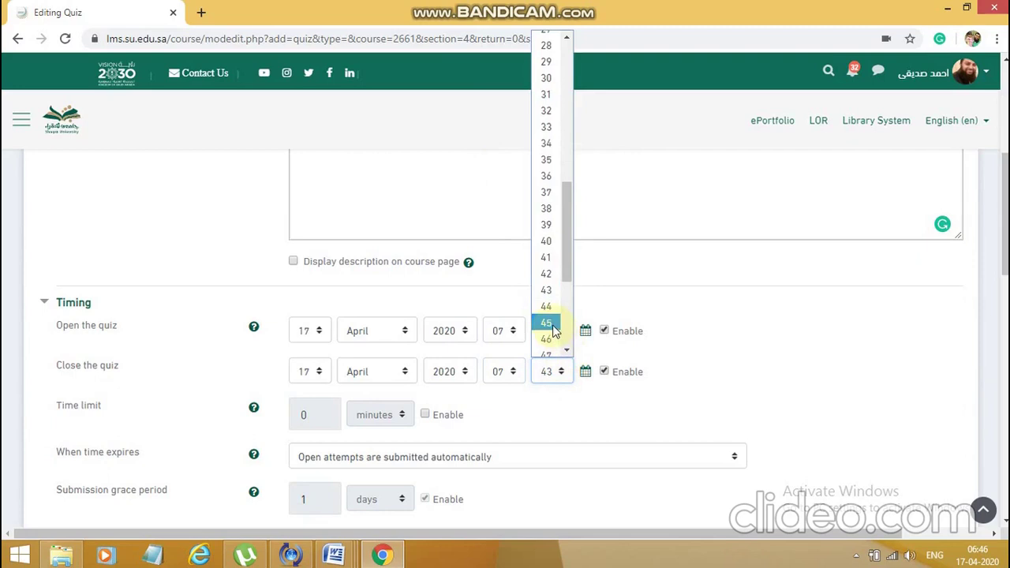
pyautogui.click(552, 321)
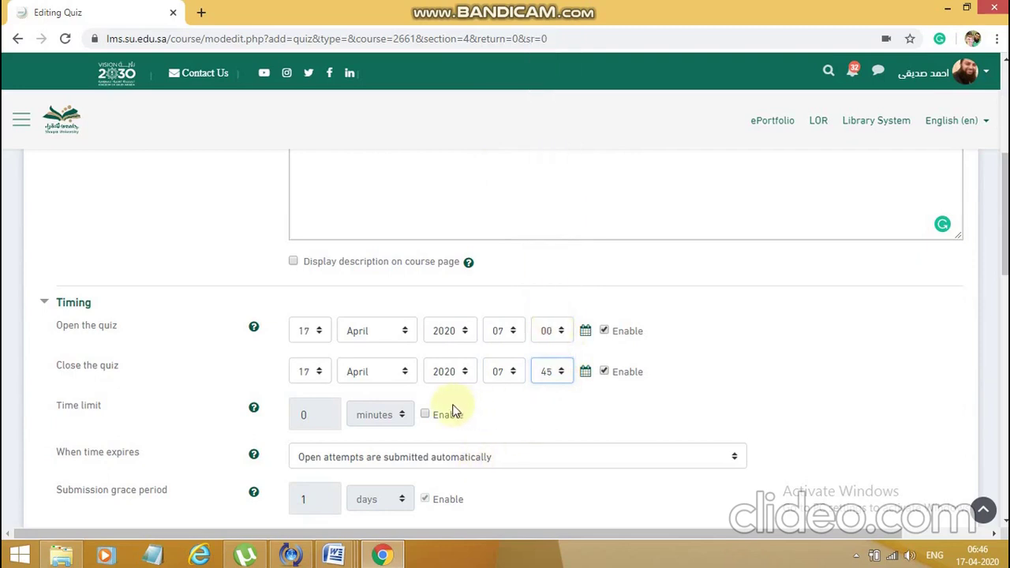
# Step: Enable the quiz's time limit and set it to 30 minutes
pyautogui.click(425, 416)
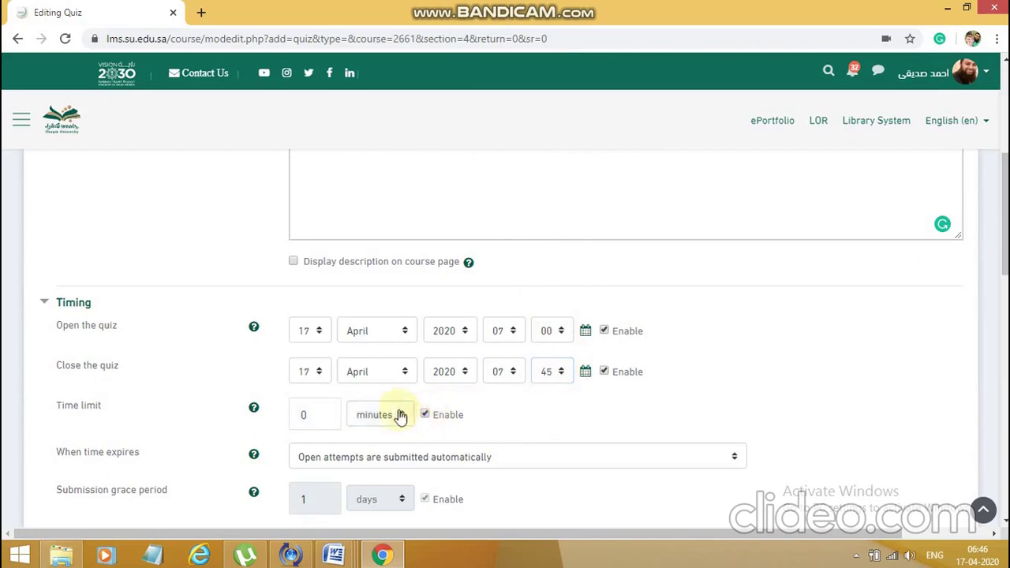
pyautogui.doubleClick(303, 416)
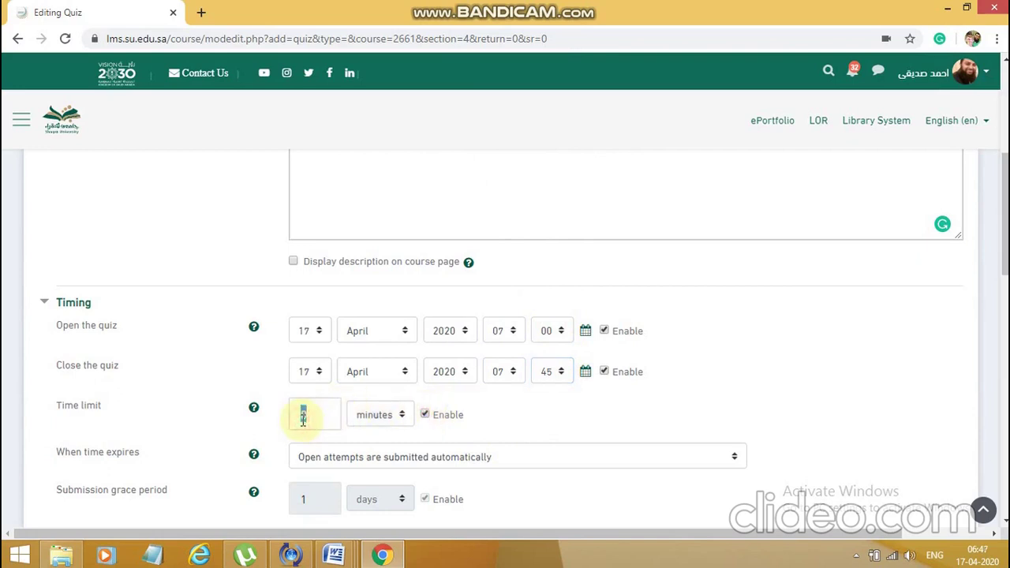
pyautogui.write('30')
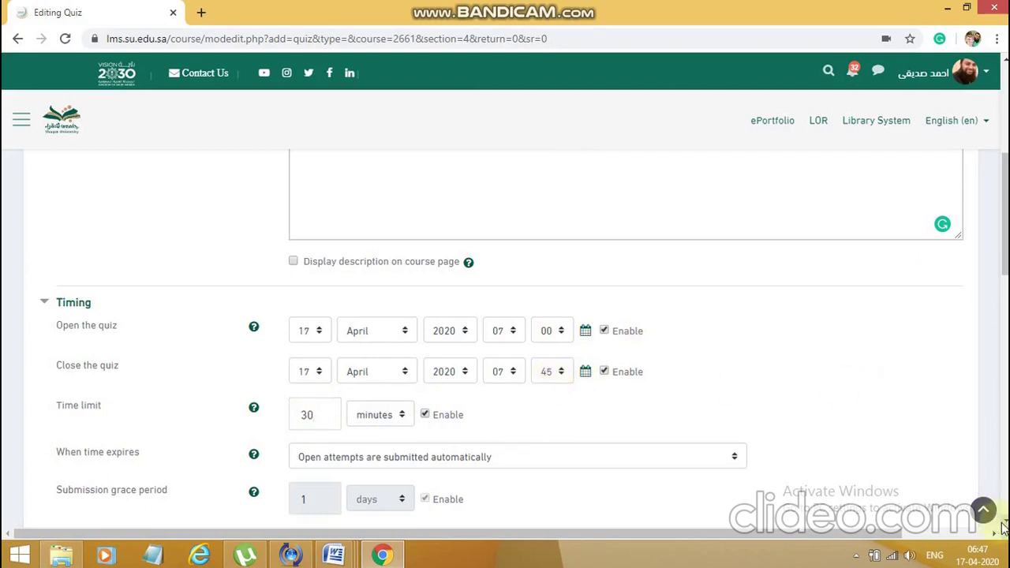
# Step: Expand the Grade settings and limit the attempts allowed to 1
pyautogui.scroll(-3, 1006, 527)
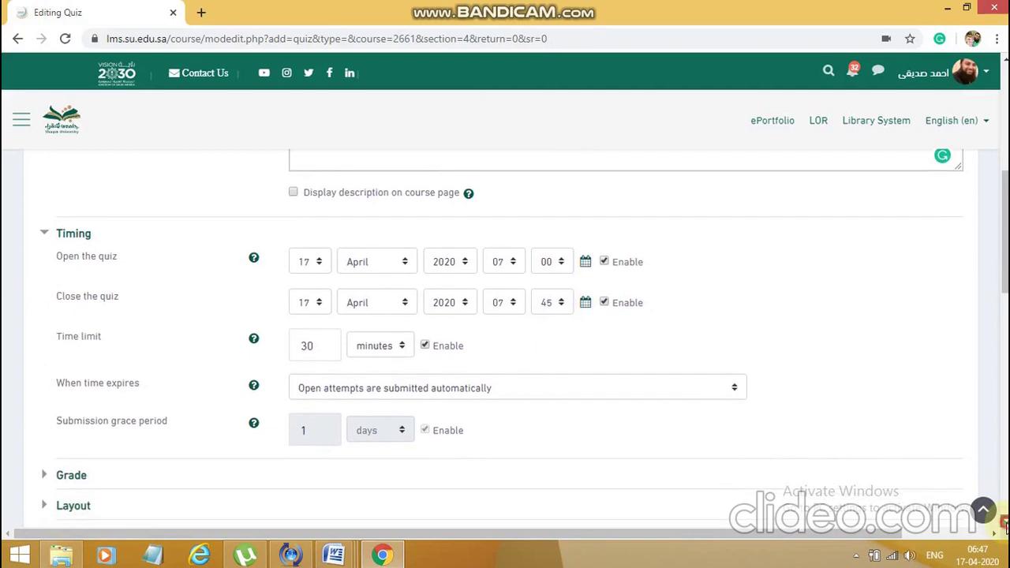
pyautogui.scroll(-1, 1006, 527)
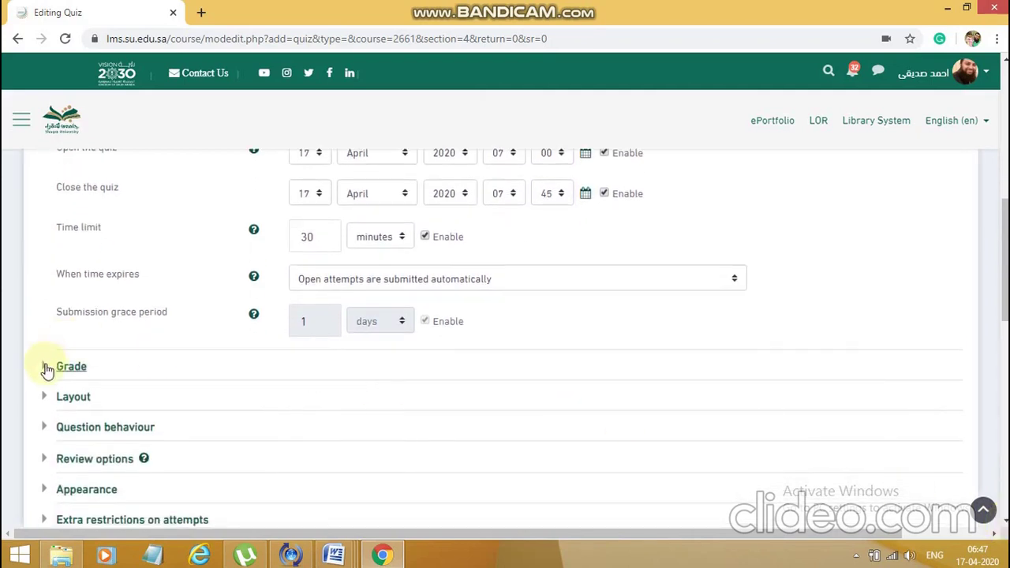
pyautogui.click(47, 368)
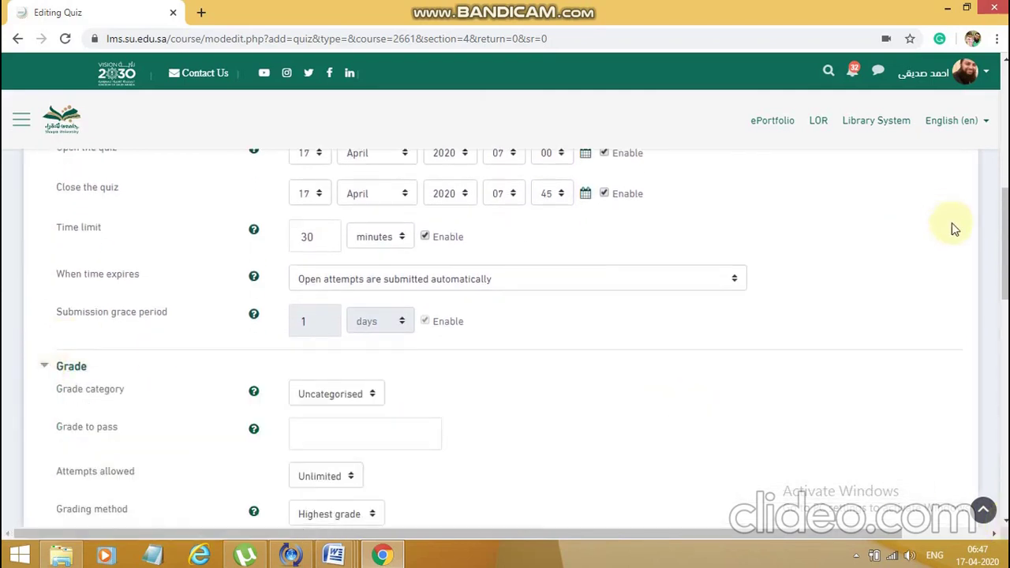
pyautogui.scroll(-4, 1005, 253)
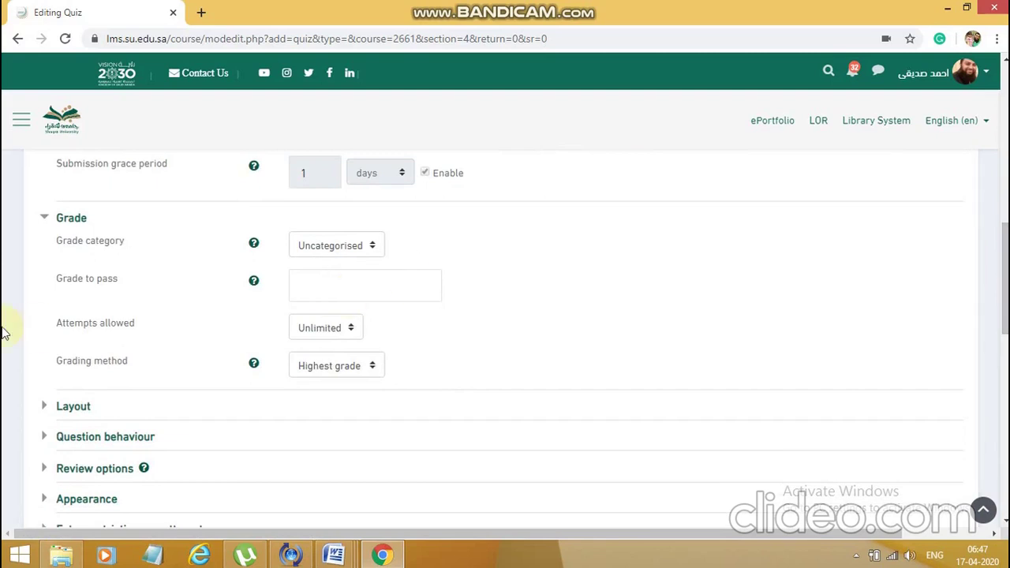
pyautogui.click(311, 330)
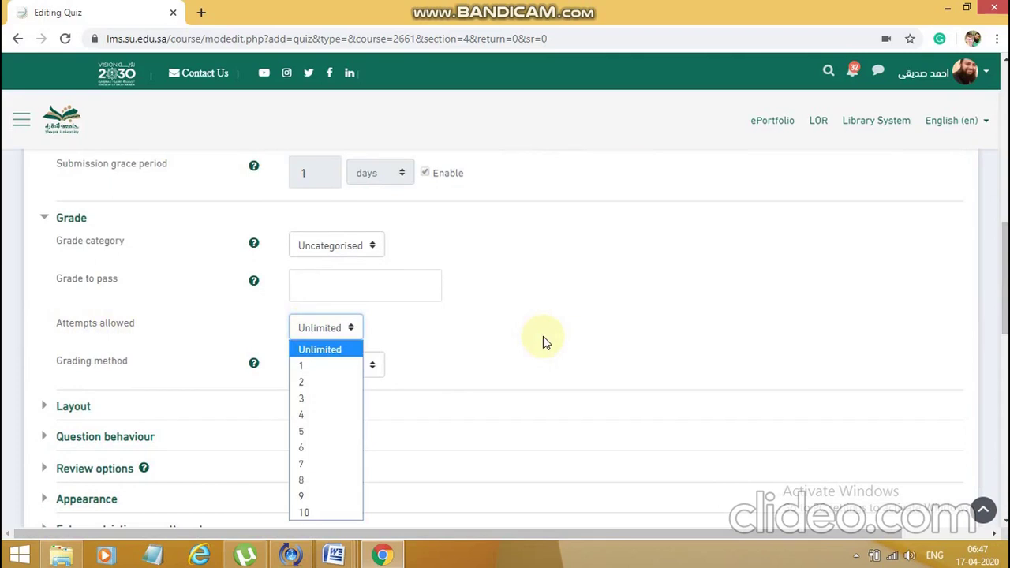
pyautogui.click(335, 368)
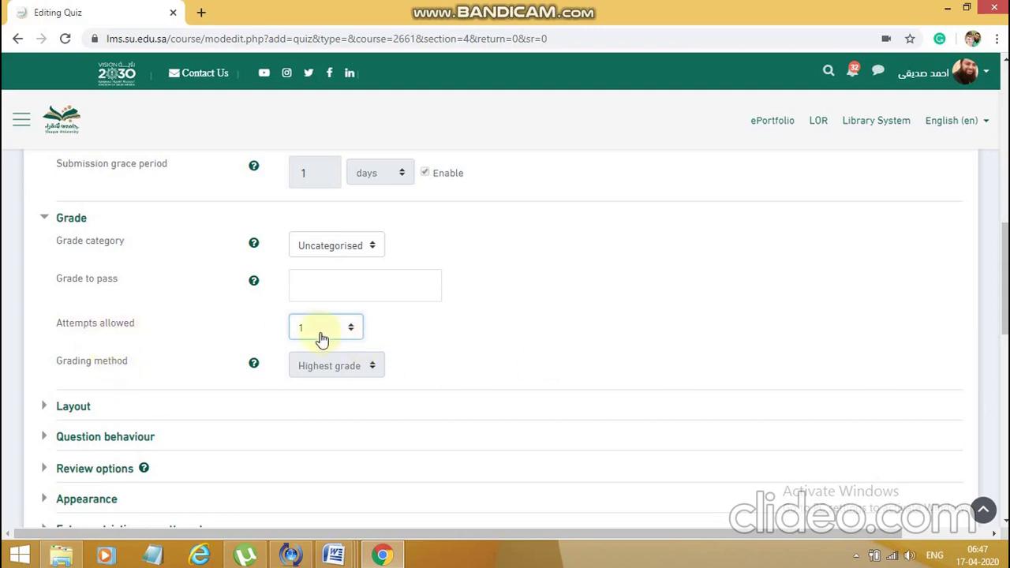
# Step: Expand the Layout settings and check the choices offered for starting a new page
pyautogui.click(44, 409)
pyautogui.moveTo(1004, 253); pyautogui.dragTo(1004, 285)
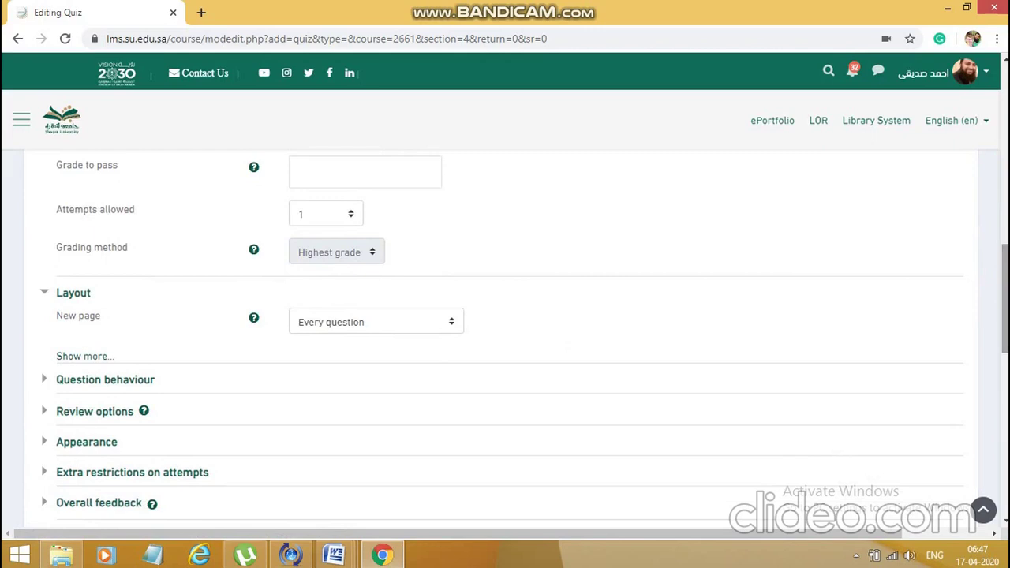
pyautogui.click(331, 332)
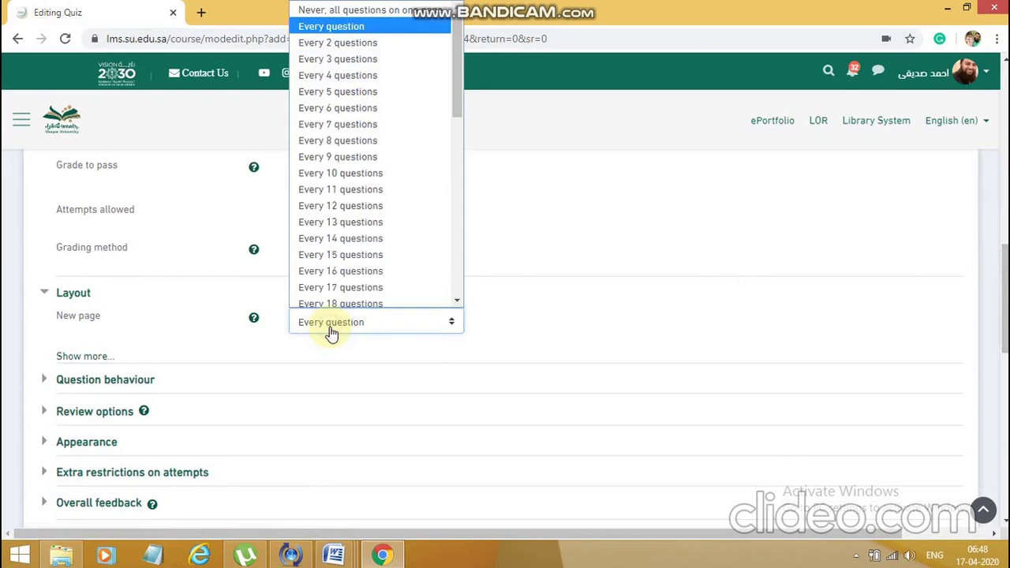
pyautogui.click(572, 327)
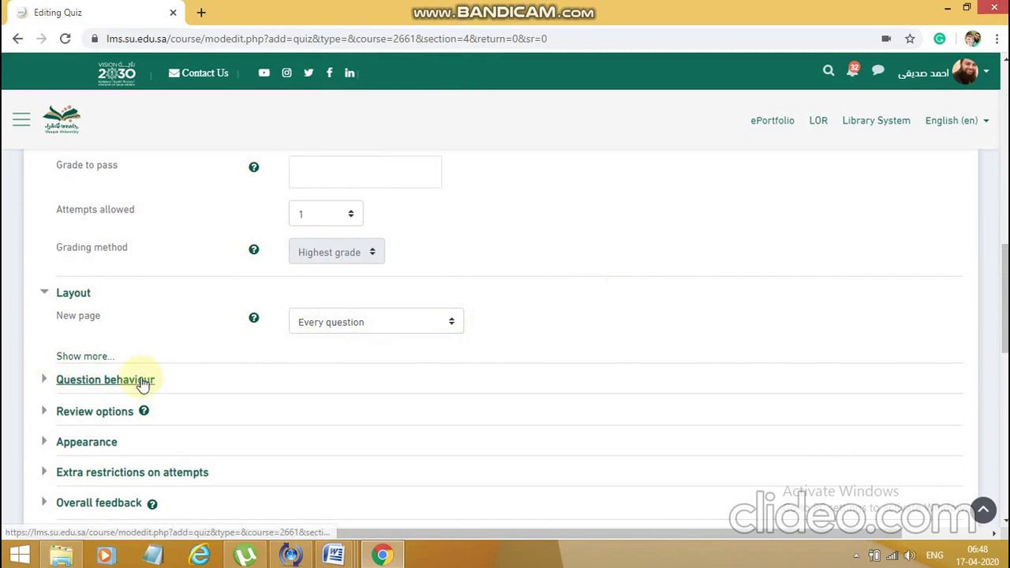
# Step: Clear the During the attempt review options from Whether correct to Right answer, using Immediate feedback temporarily and restoring Deferred feedback
pyautogui.moveTo(1004, 293); pyautogui.dragTo(1006, 314)
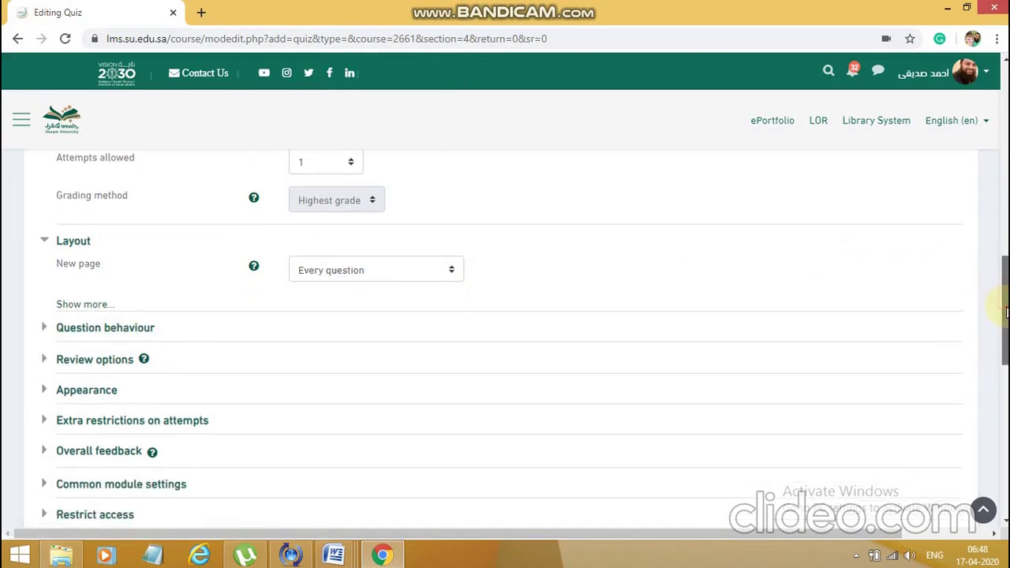
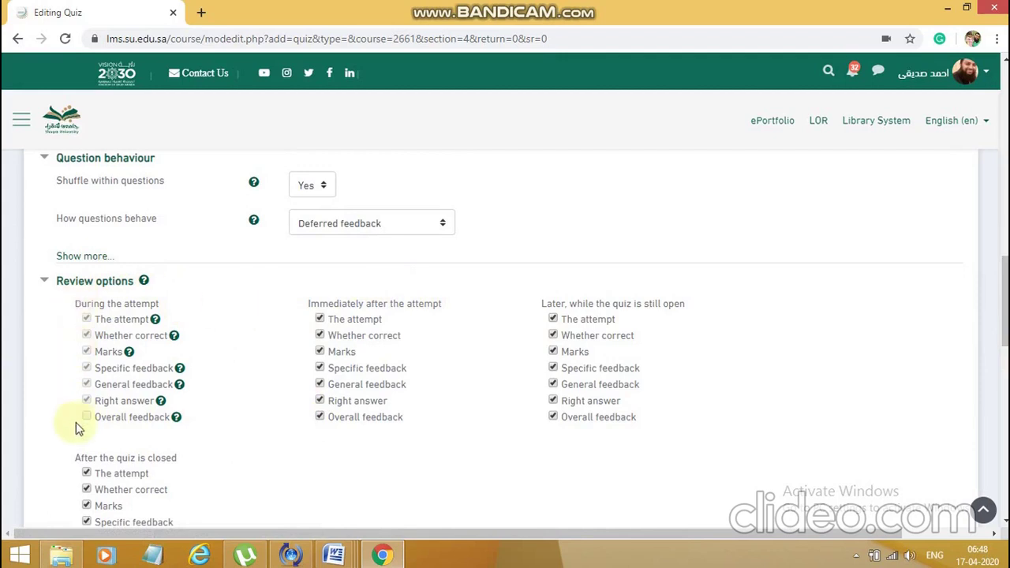
pyautogui.click(351, 228)
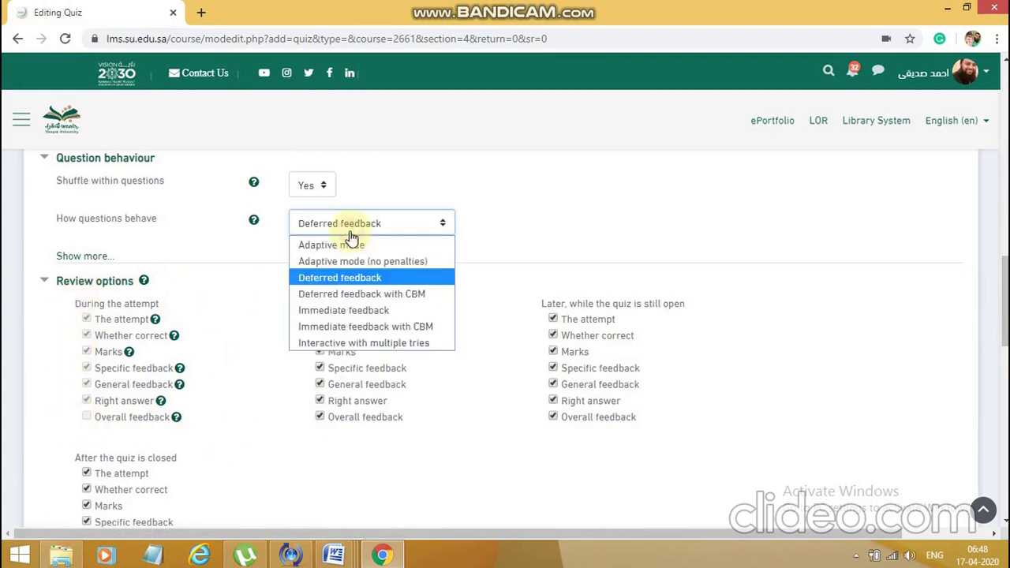
pyautogui.click(338, 313)
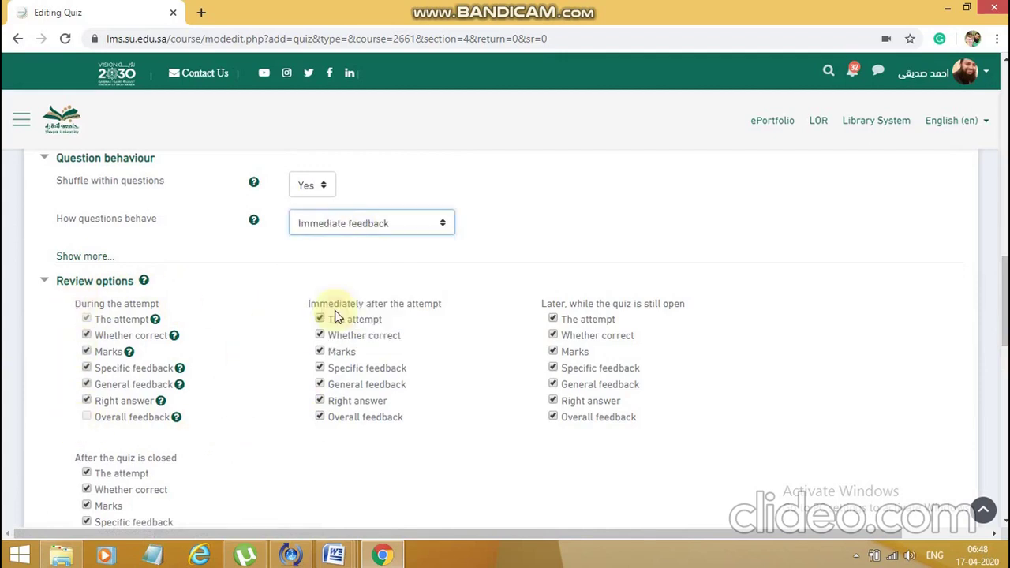
pyautogui.click(87, 401)
pyautogui.click(87, 384)
pyautogui.click(87, 368)
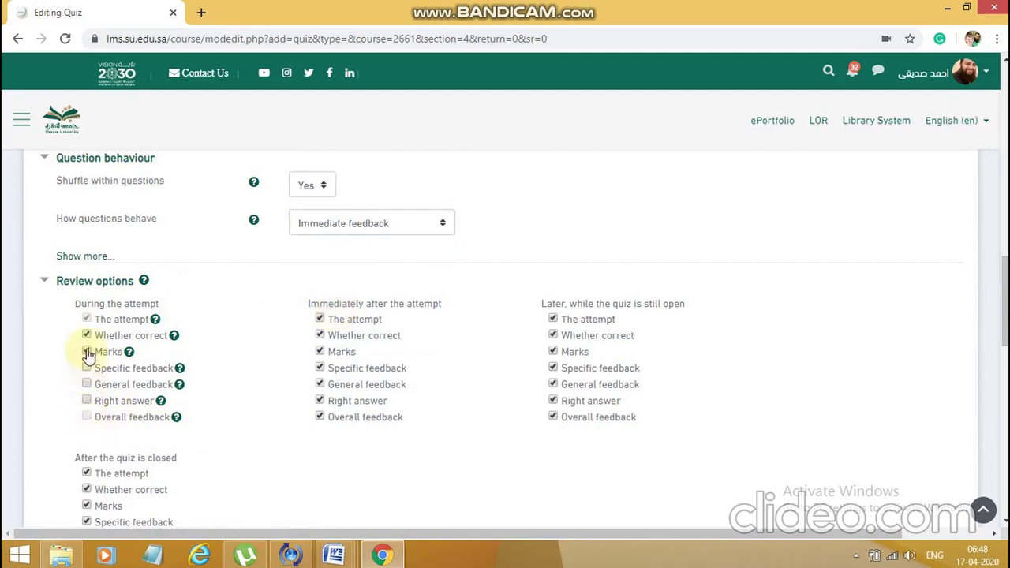
pyautogui.click(328, 231)
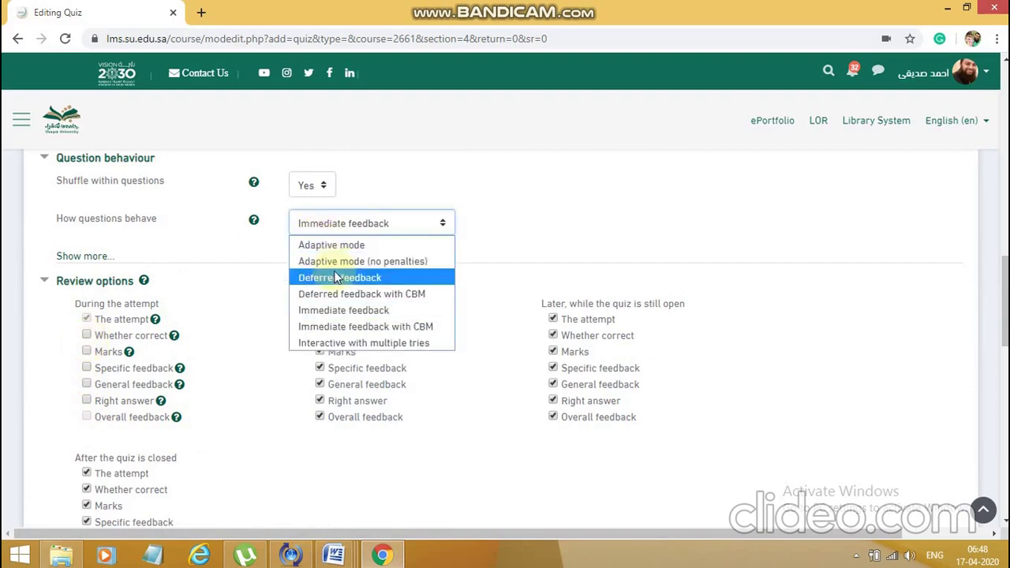
pyautogui.click(337, 278)
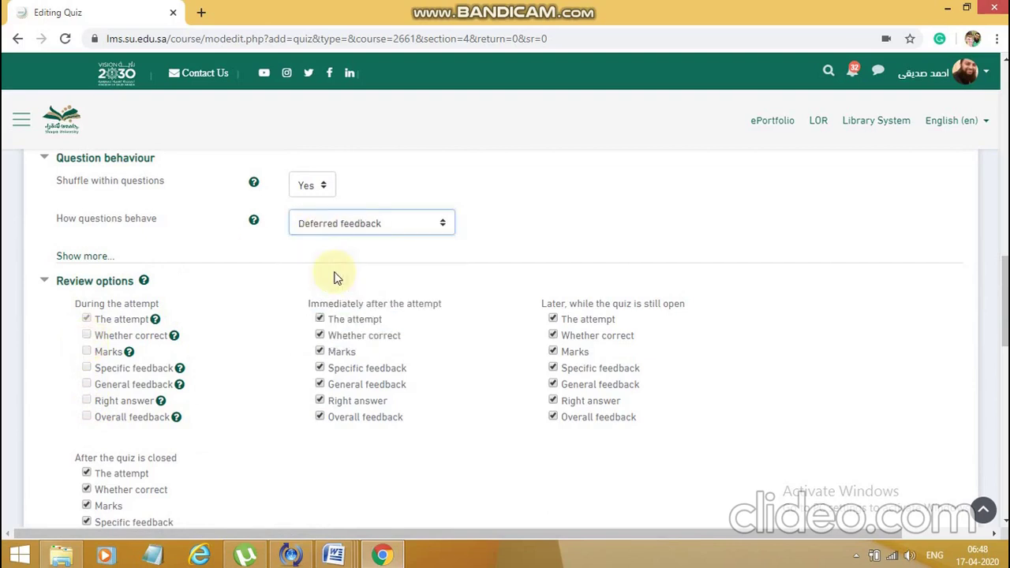
# Step: Clear all the review options for Immediately after the attempt, including The attempt, Marks and Overall feedback
pyautogui.click(320, 419)
pyautogui.click(320, 404)
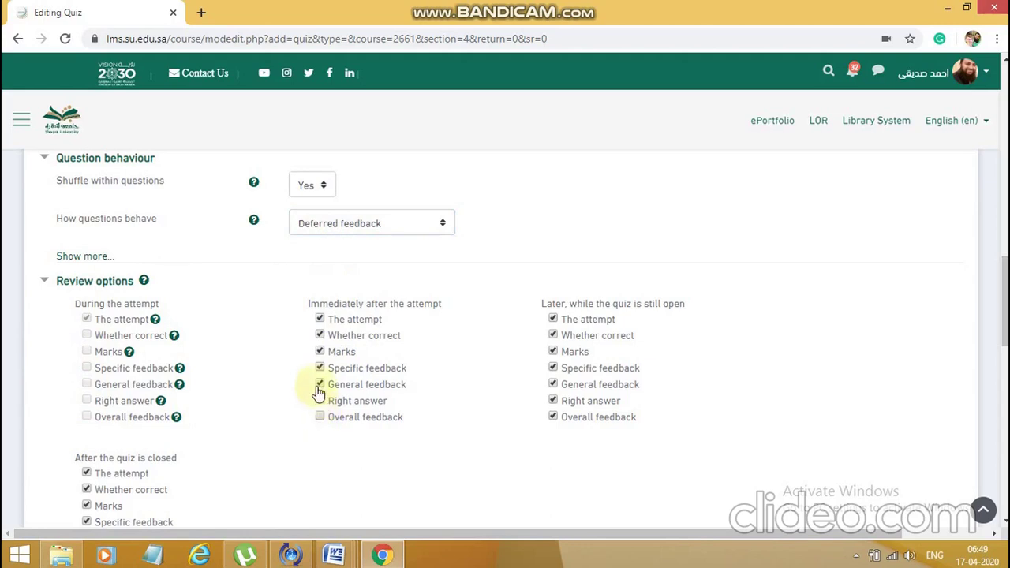
pyautogui.click(319, 386)
pyautogui.click(319, 370)
pyautogui.click(320, 352)
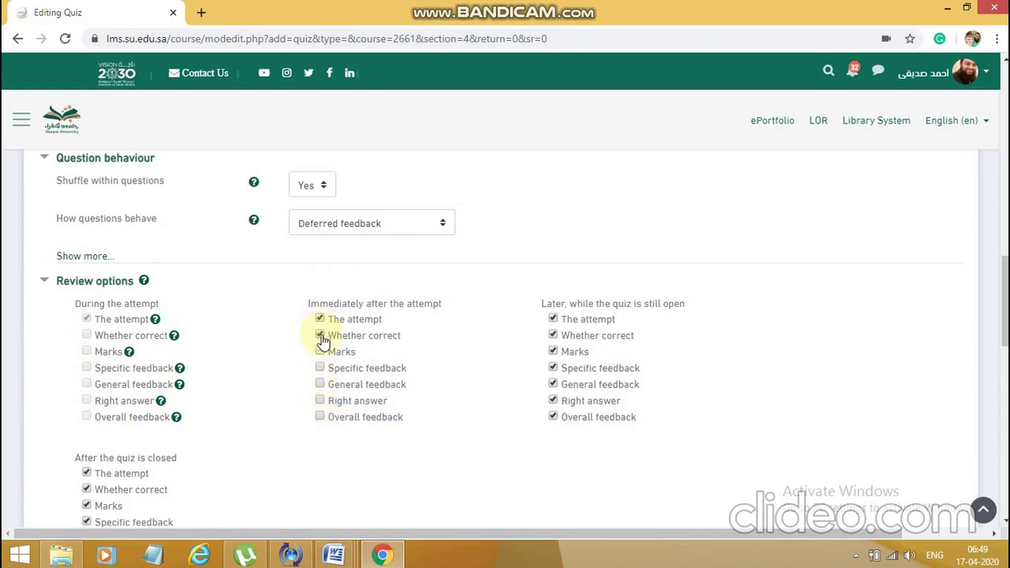
pyautogui.click(319, 319)
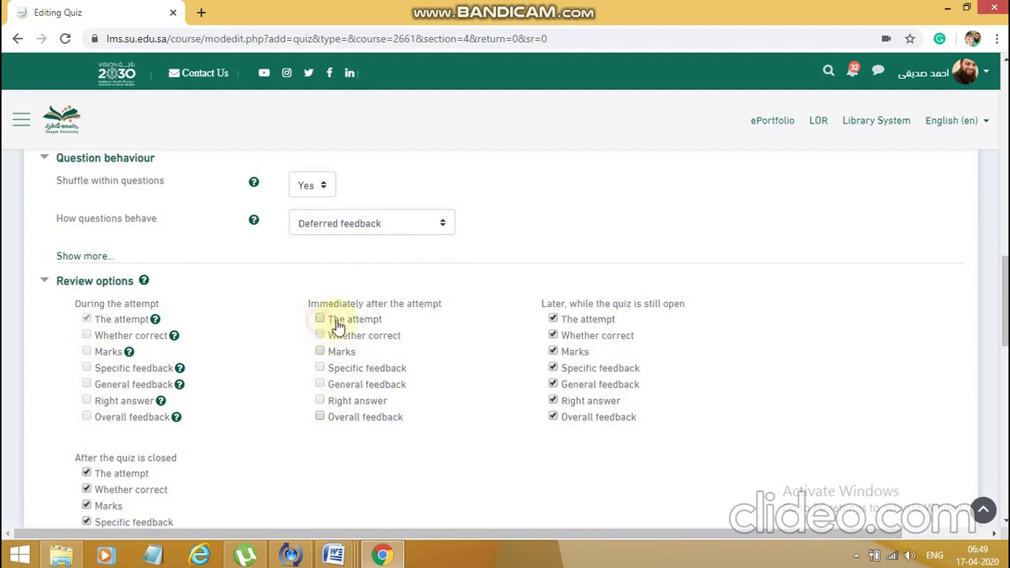
# Step: Clear all the review options for Later, while the quiz is still open
pyautogui.click(554, 418)
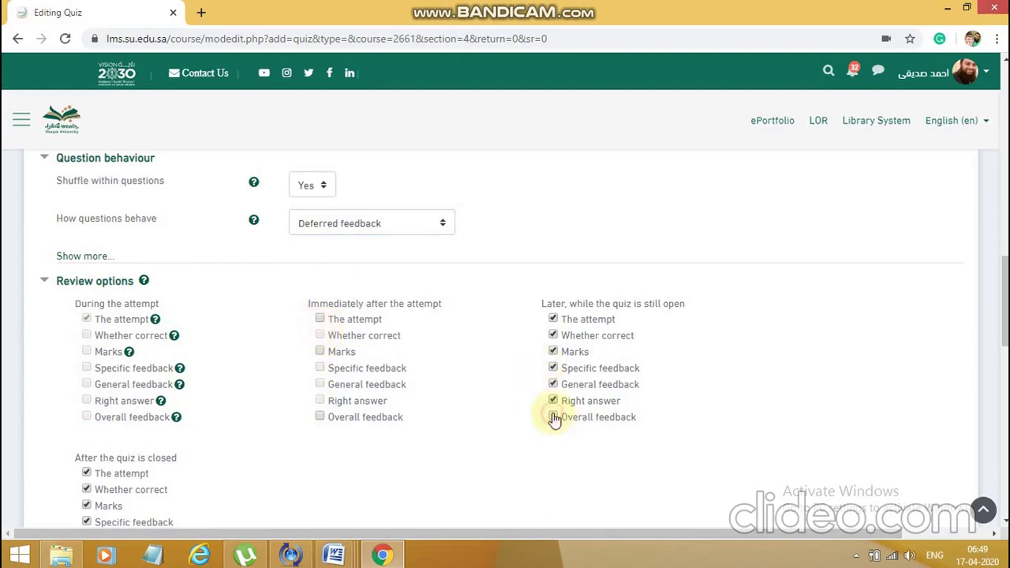
pyautogui.click(554, 401)
pyautogui.click(553, 385)
pyautogui.click(553, 368)
pyautogui.click(553, 352)
pyautogui.click(553, 335)
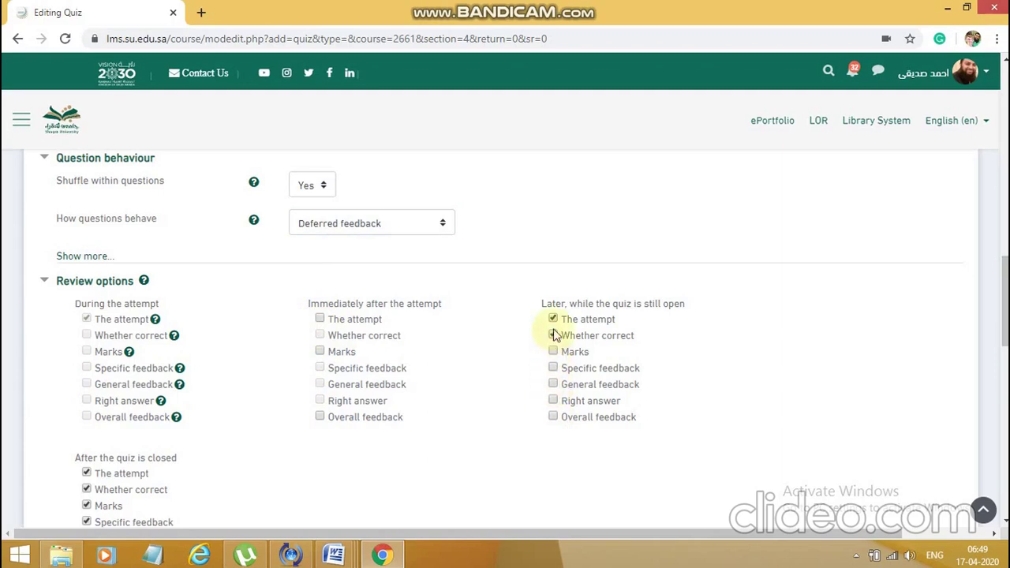
pyautogui.click(553, 319)
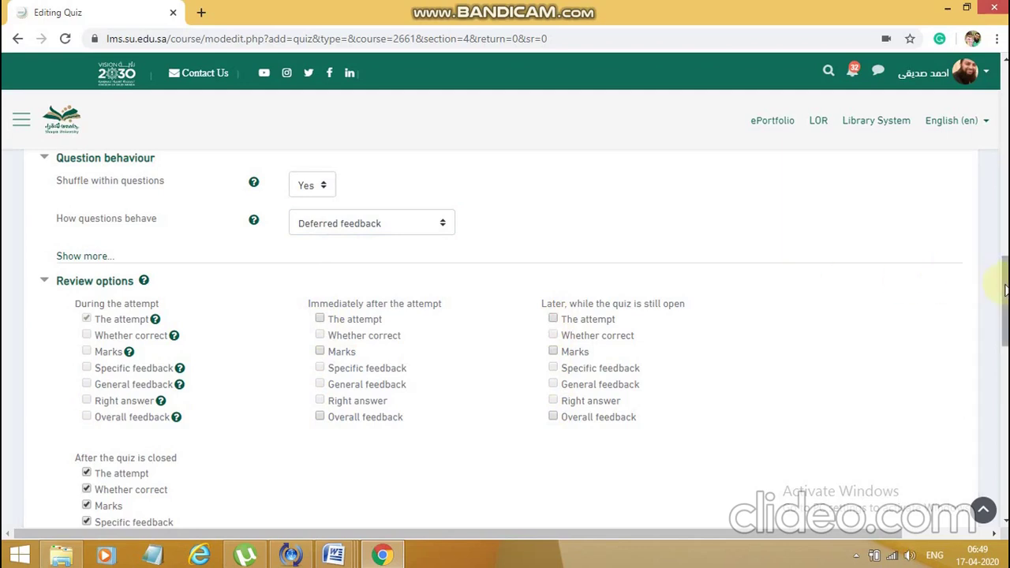
# Step: Clear all the review options for After the quiz is closed, from Overall feedback up to The attempt
pyautogui.scroll(-1, 1007, 291)
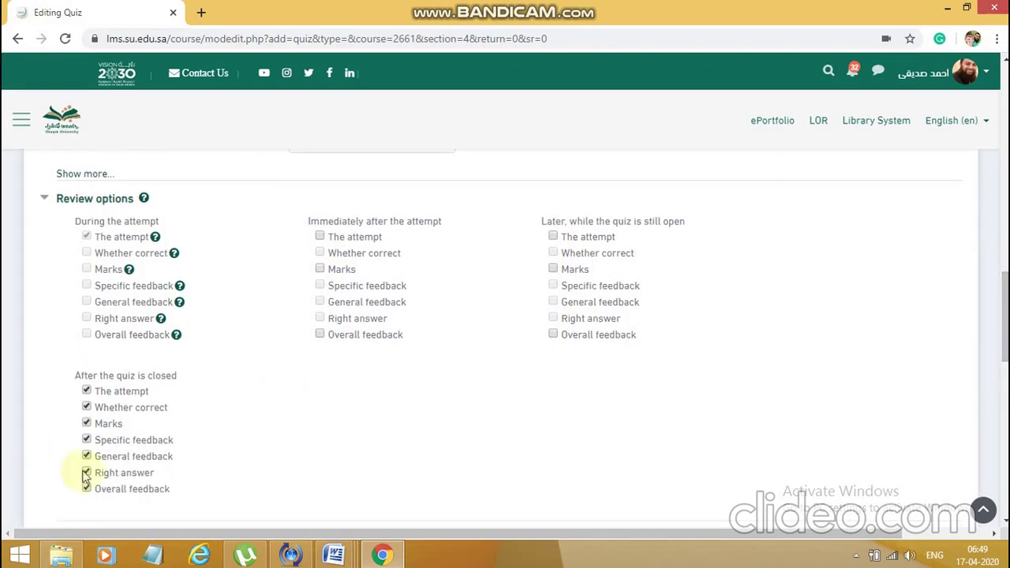
pyautogui.click(87, 490)
pyautogui.click(86, 473)
pyautogui.click(87, 457)
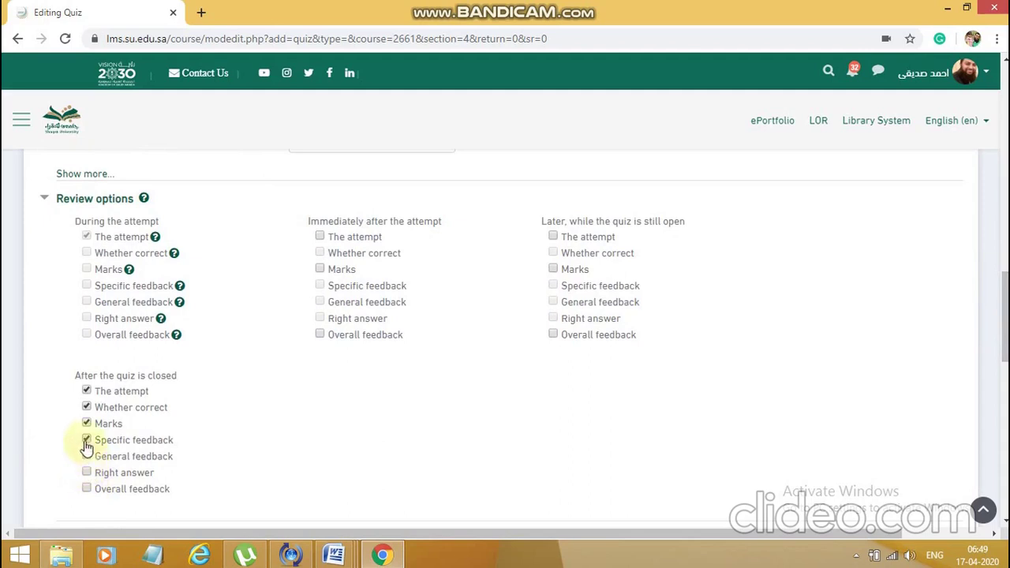
pyautogui.click(85, 441)
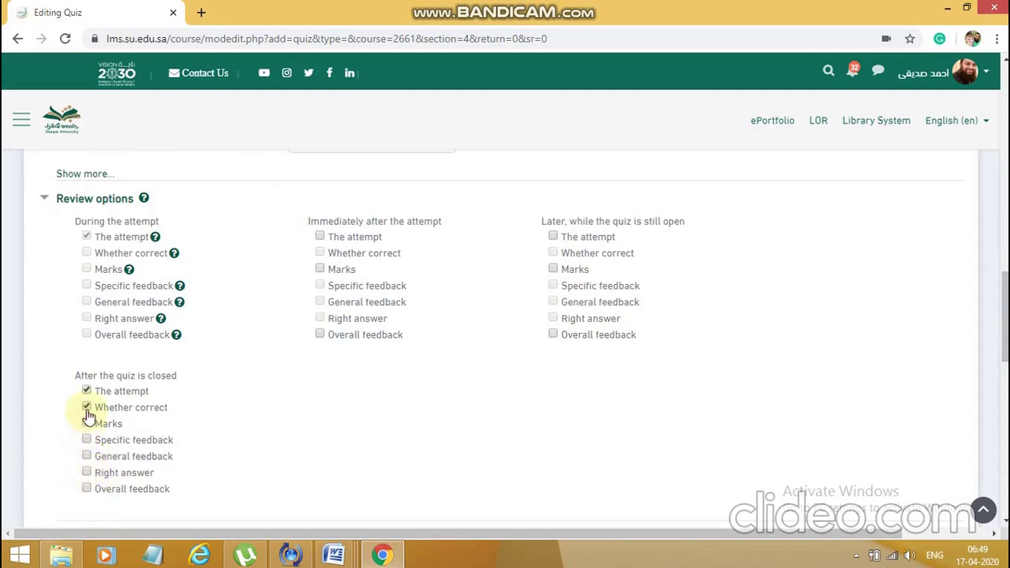
pyautogui.click(87, 409)
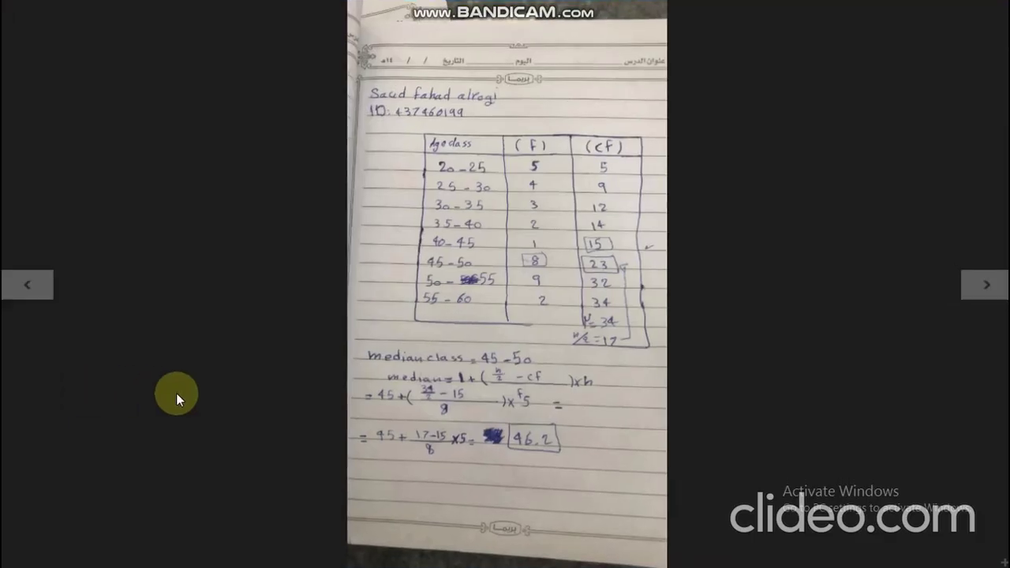
# Step: Look at the photo of the handwritten median calculation in the image viewer and return to the quiz settings in the browser
pyautogui.hotkey('alt', 'Tab')
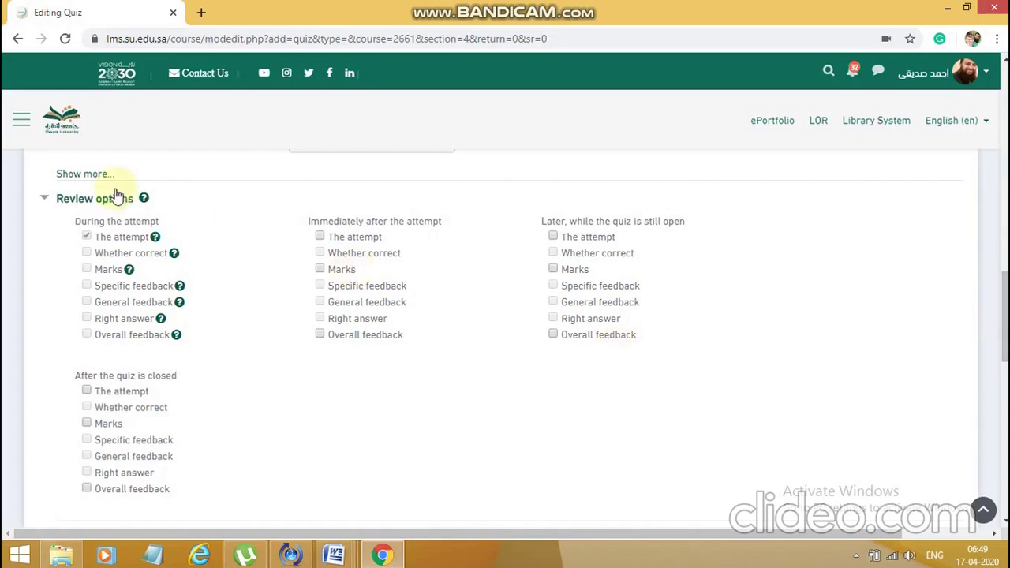
pyautogui.hotkey('alt', 'Tab')
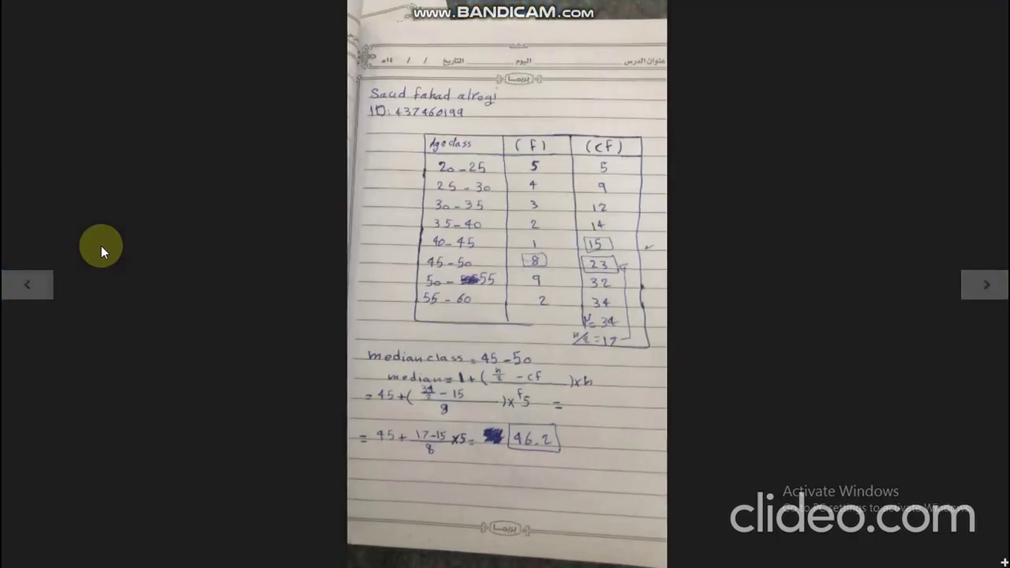
pyautogui.hotkey('alt', 'Tab')
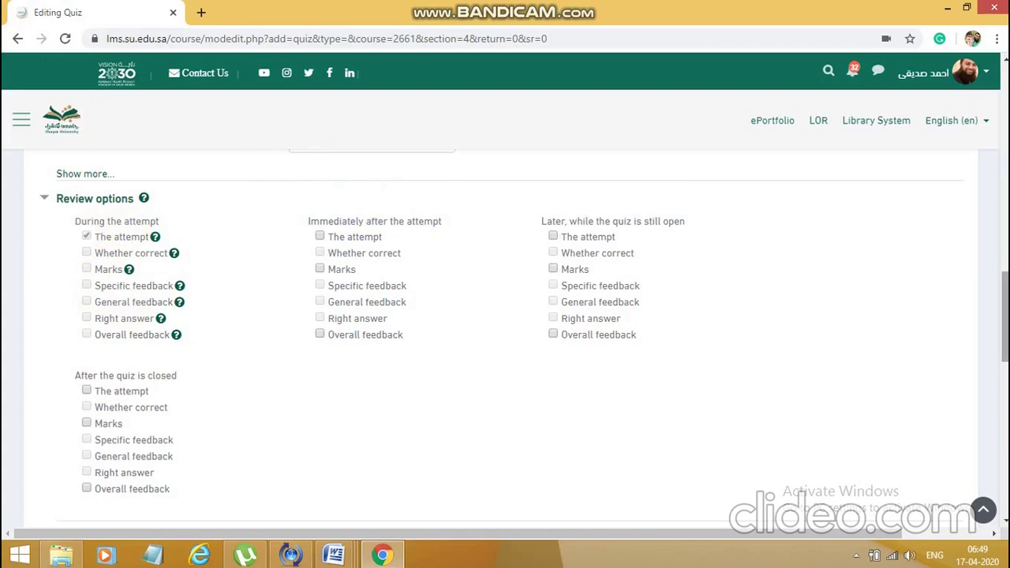
# Step: Examine the Restrict access and Extra restrictions on attempts settings, including the password requirement, and collapse both sections
pyautogui.scroll(-4, 505, 335)
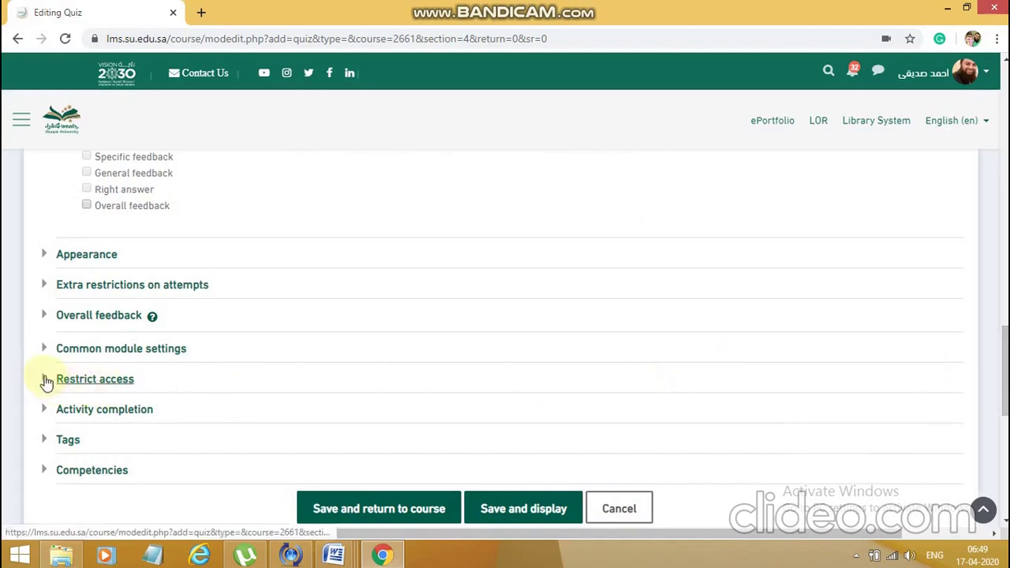
pyautogui.click(46, 382)
pyautogui.click(46, 382)
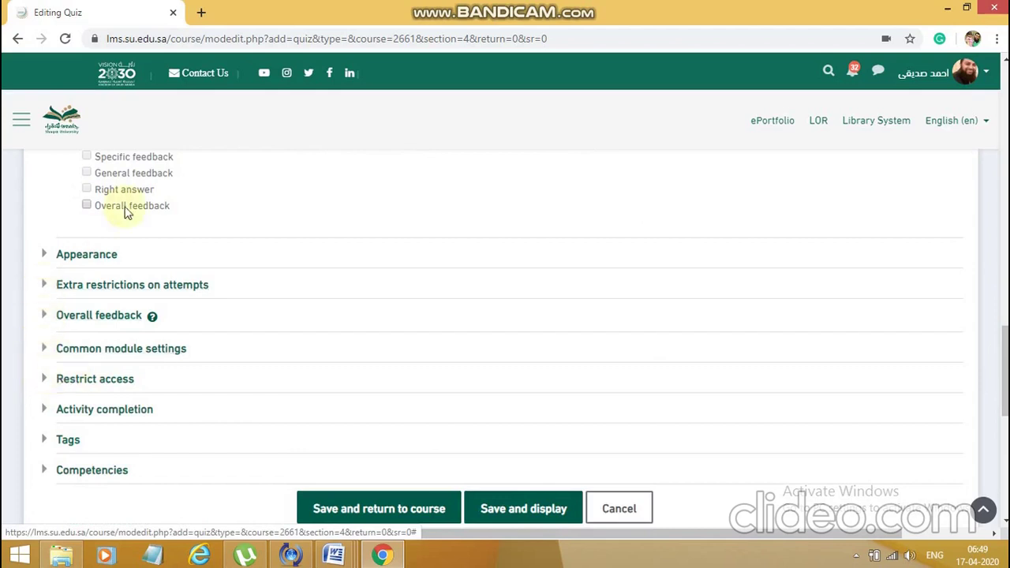
pyautogui.click(49, 285)
pyautogui.click(49, 285)
pyautogui.click(48, 285)
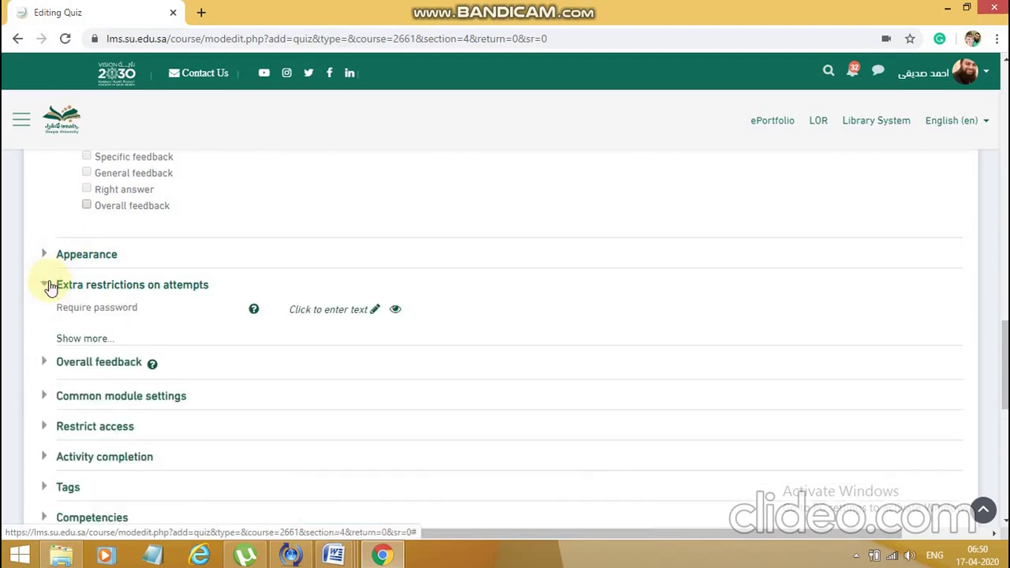
pyautogui.click(49, 285)
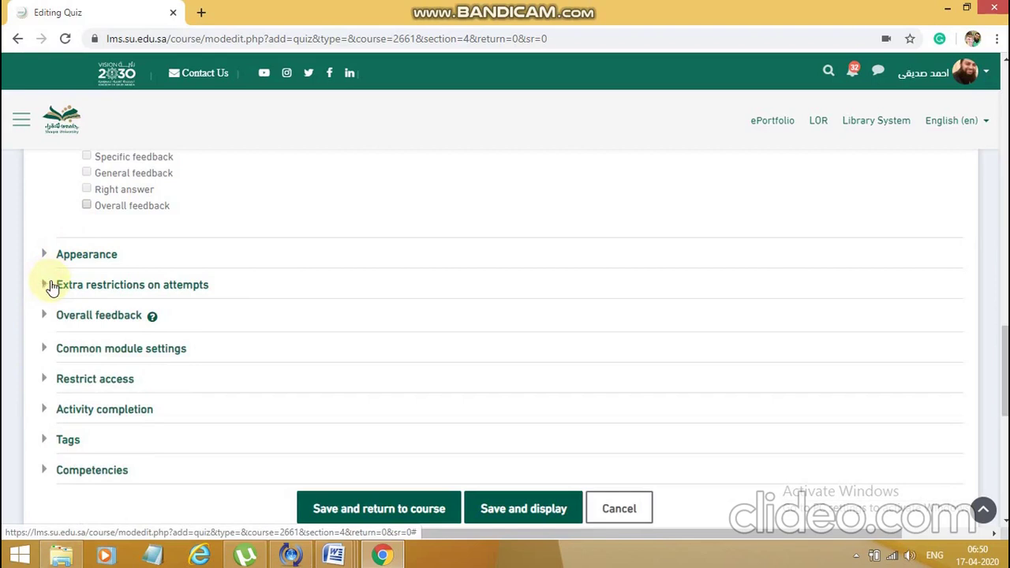
# Step: Save the quiz settings, display the quiz page and play its audio description
pyautogui.scroll(2, 787, 253)
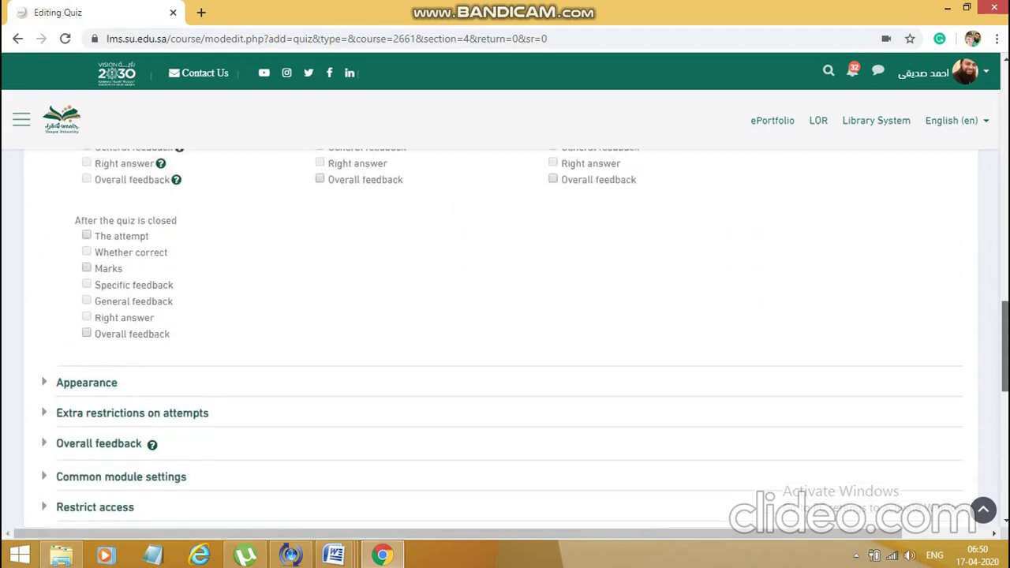
pyautogui.scroll(5, 505, 339)
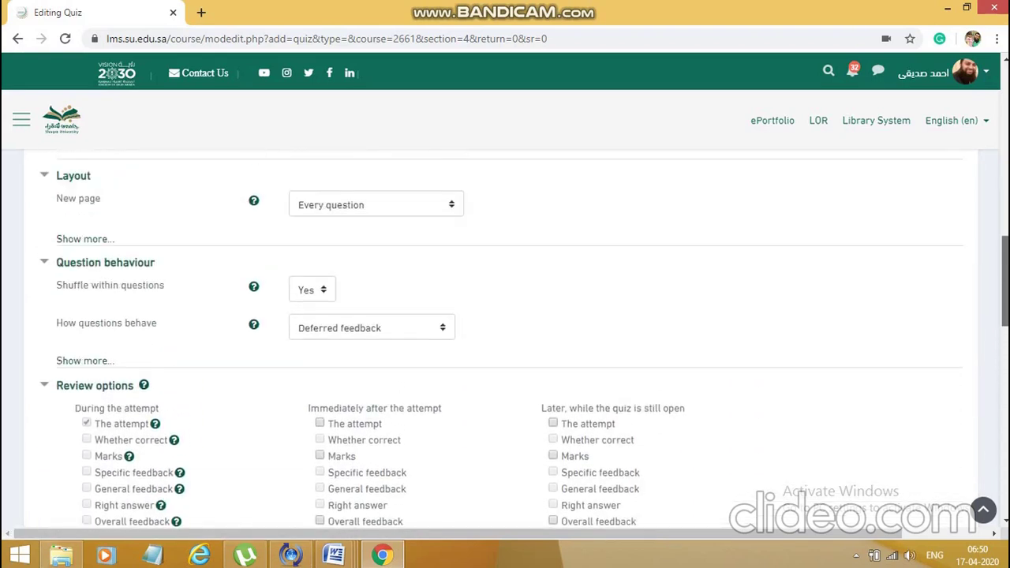
pyautogui.scroll(-8, 742, 375)
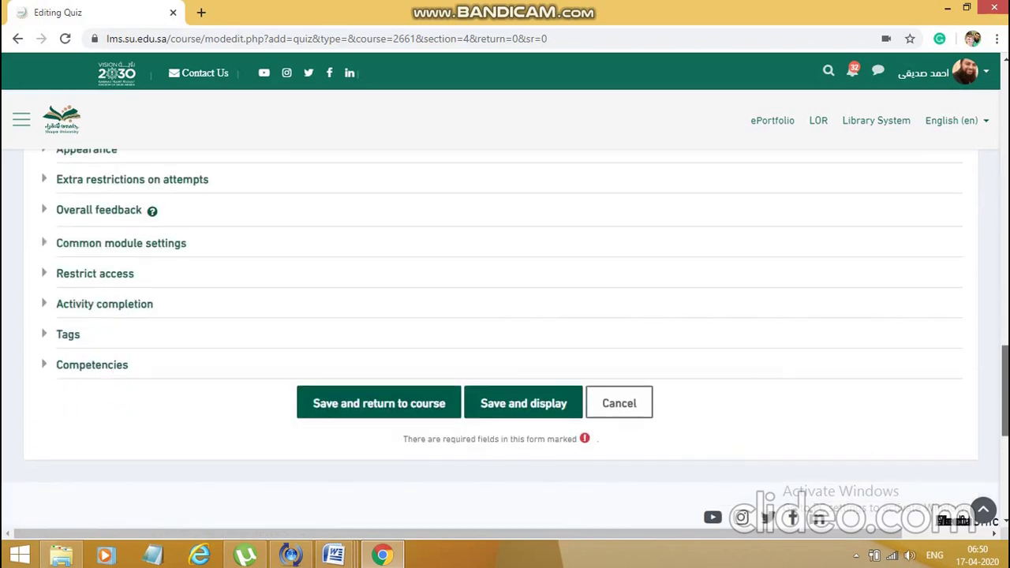
pyautogui.click(508, 405)
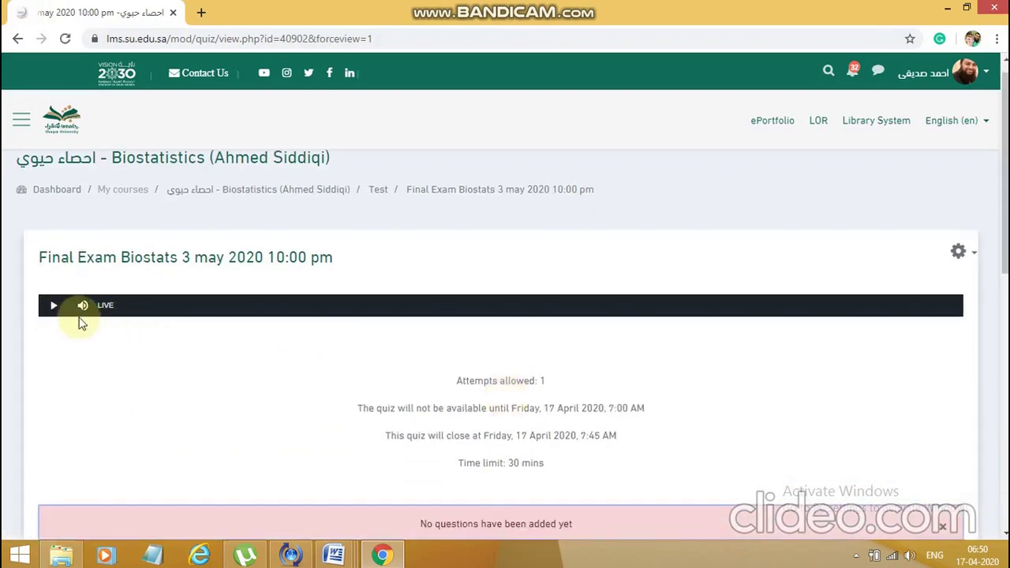
pyautogui.click(54, 308)
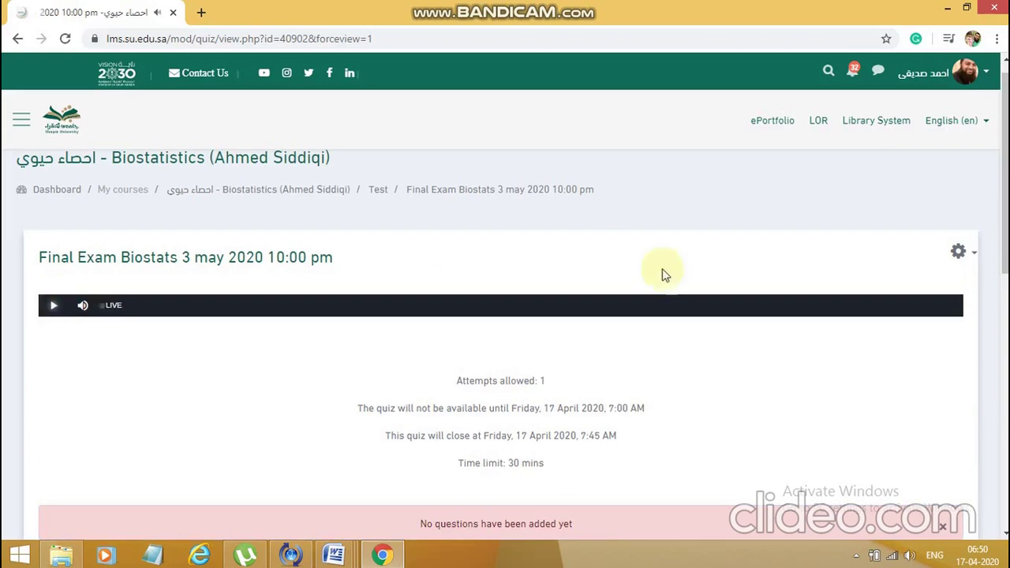
# Step: Open the quiz for editing and add 20 random questions from the course's default question category
pyautogui.click(1004, 235)
pyautogui.moveTo(1004, 236); pyautogui.dragTo(1002, 299)
pyautogui.click(493, 412)
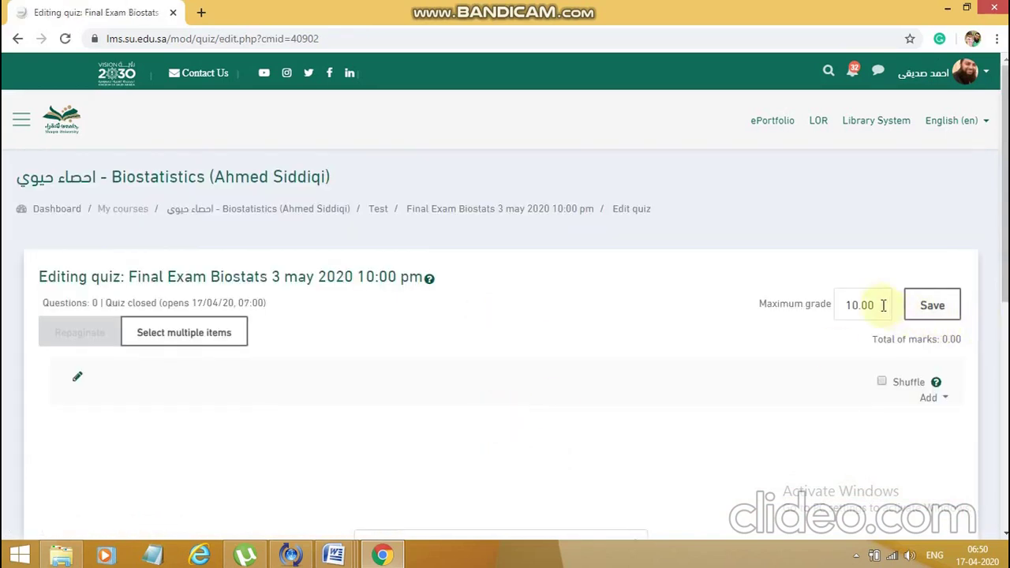
pyautogui.click(947, 400)
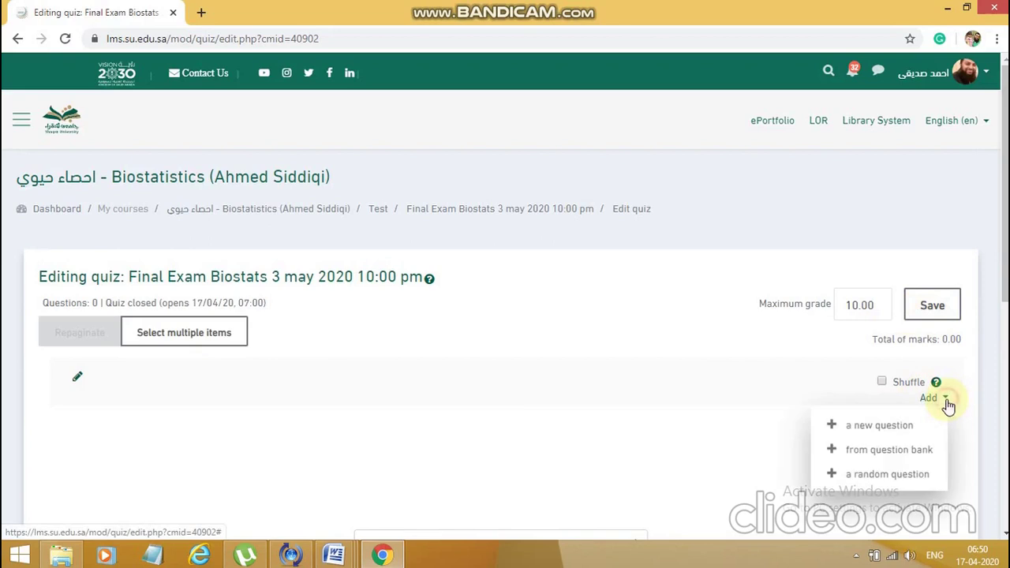
pyautogui.click(881, 477)
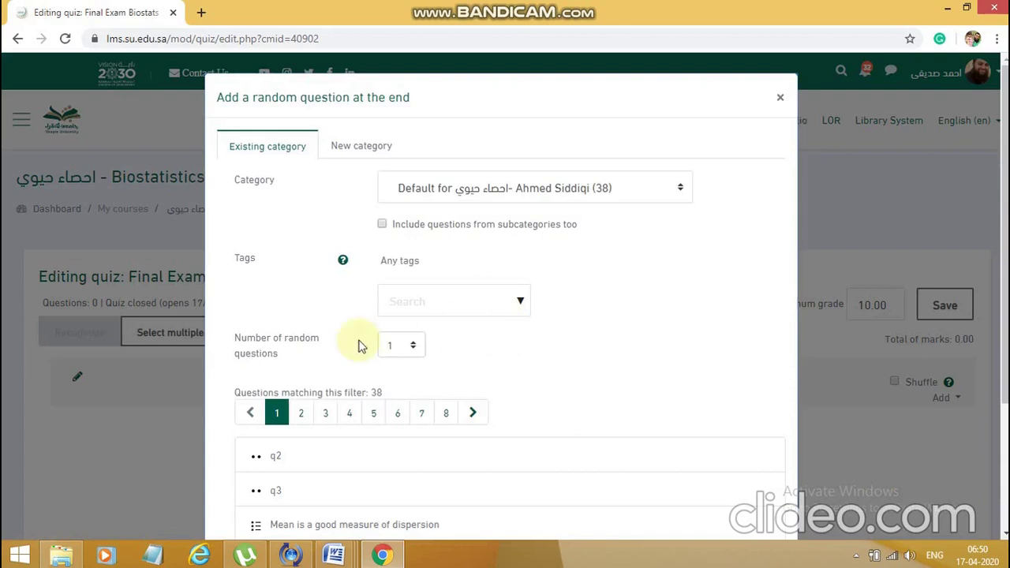
pyautogui.click(402, 347)
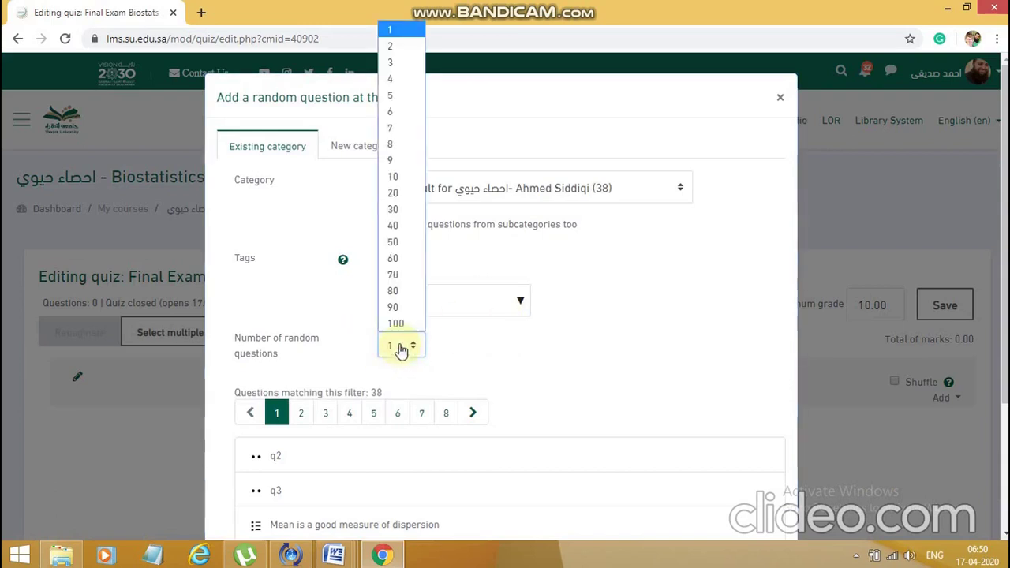
pyautogui.click(393, 193)
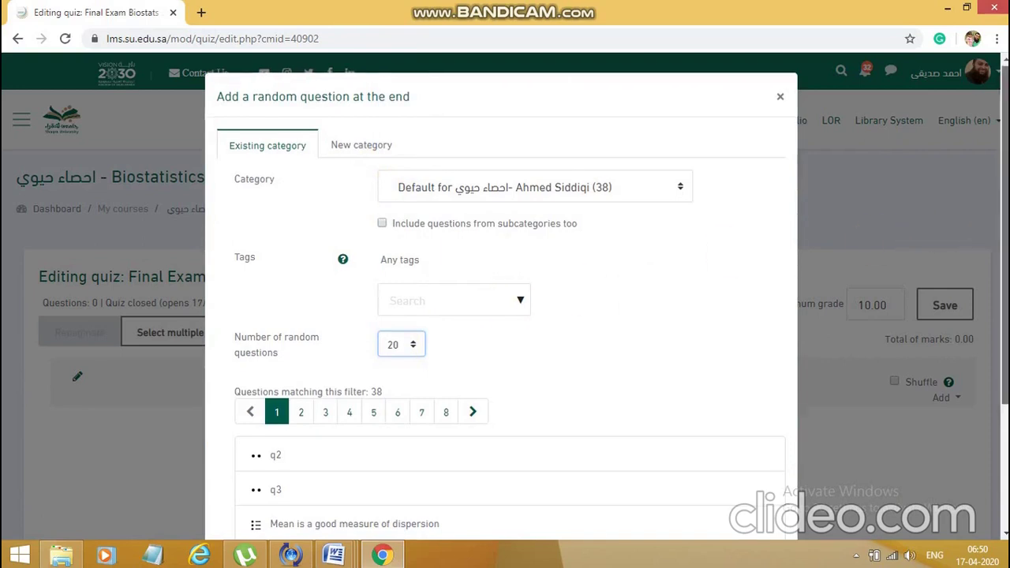
pyautogui.scroll(-2, 997, 245)
pyautogui.scroll(-1, 997, 245)
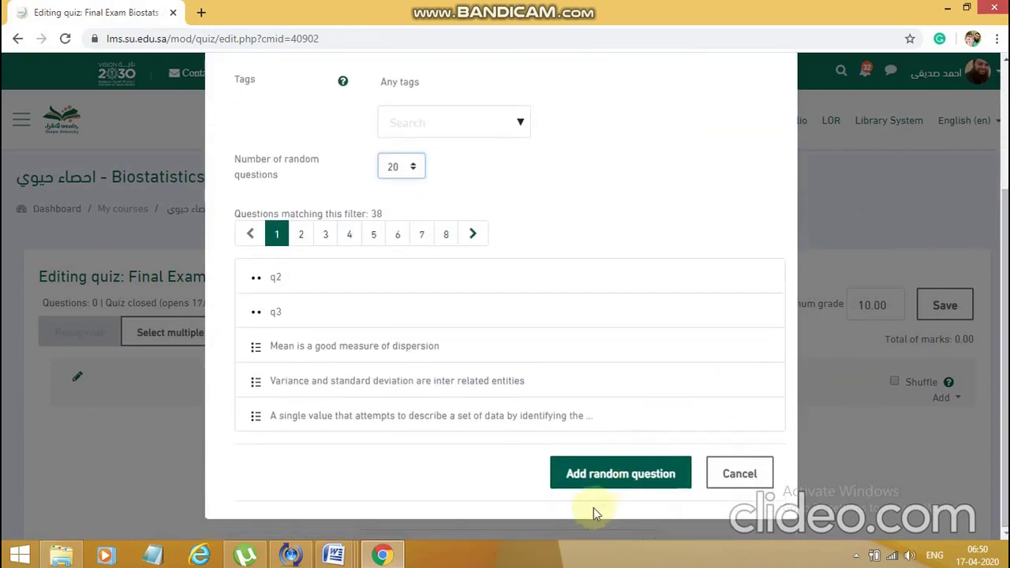
pyautogui.click(610, 482)
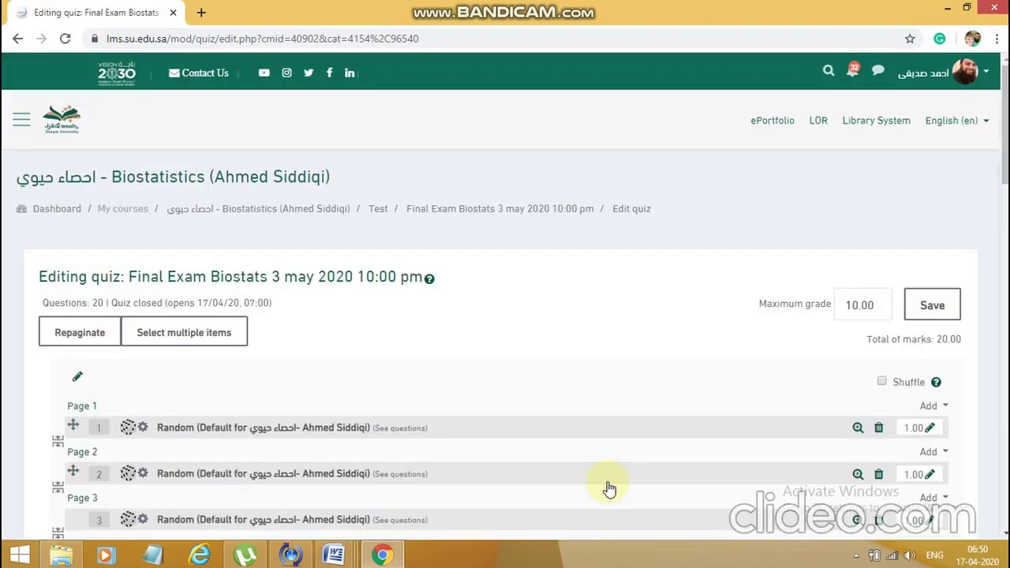
# Step: Turn on question shuffling, and set the quiz's maximum grade to 20 and save it
pyautogui.doubleClick(855, 305)
pyautogui.write('20')
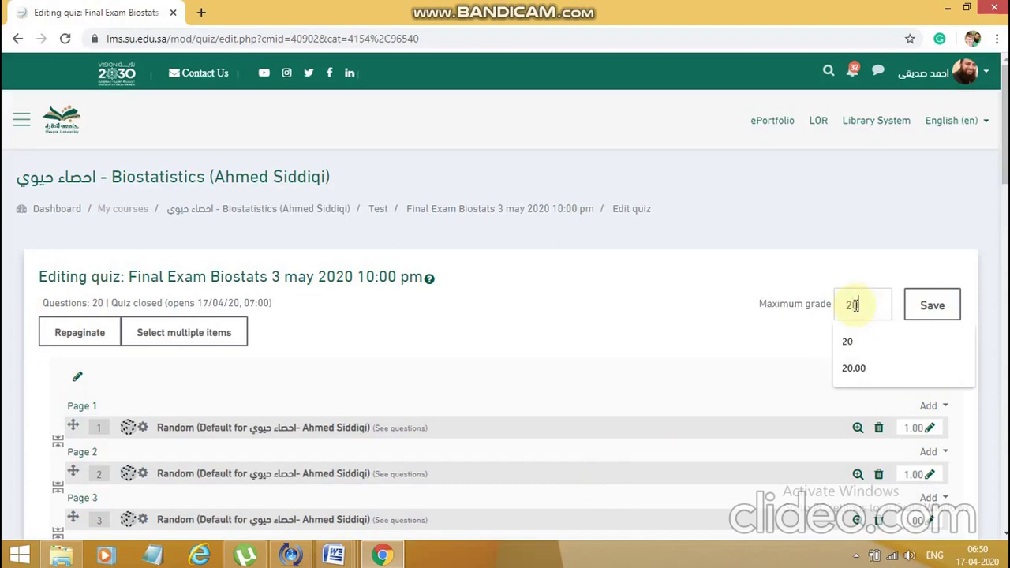
pyautogui.click(702, 379)
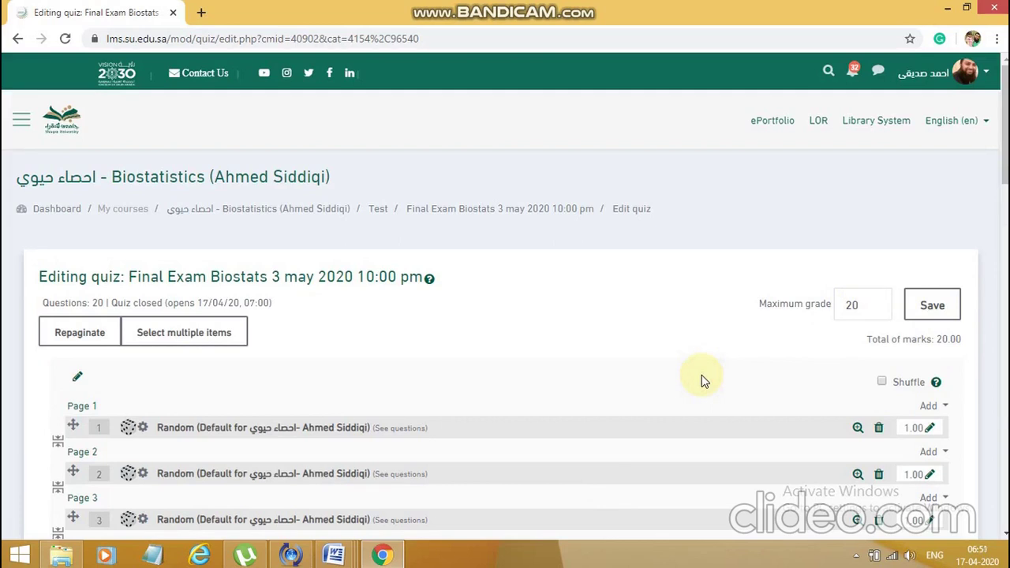
pyautogui.click(883, 384)
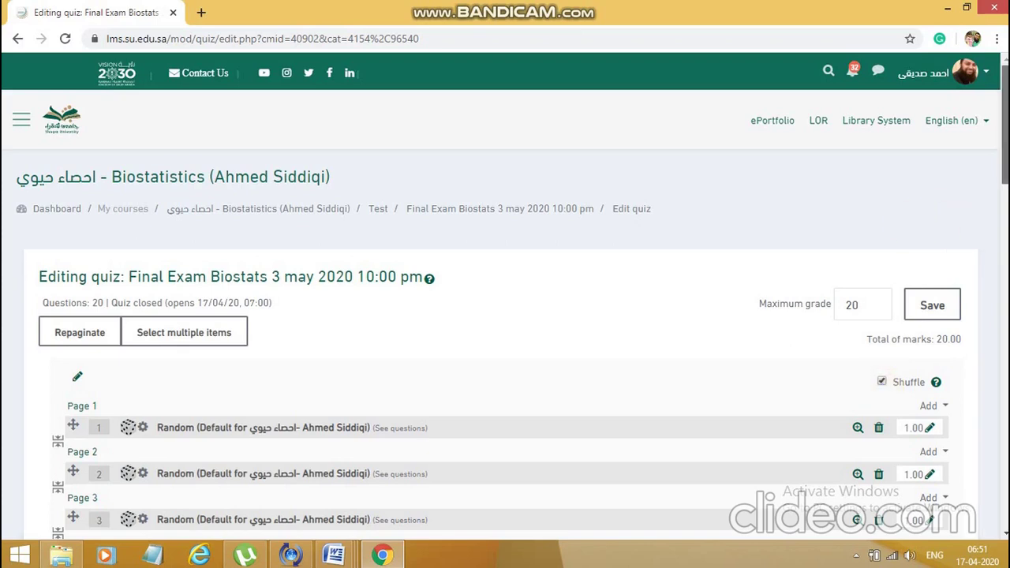
pyautogui.scroll(-10, 505, 340)
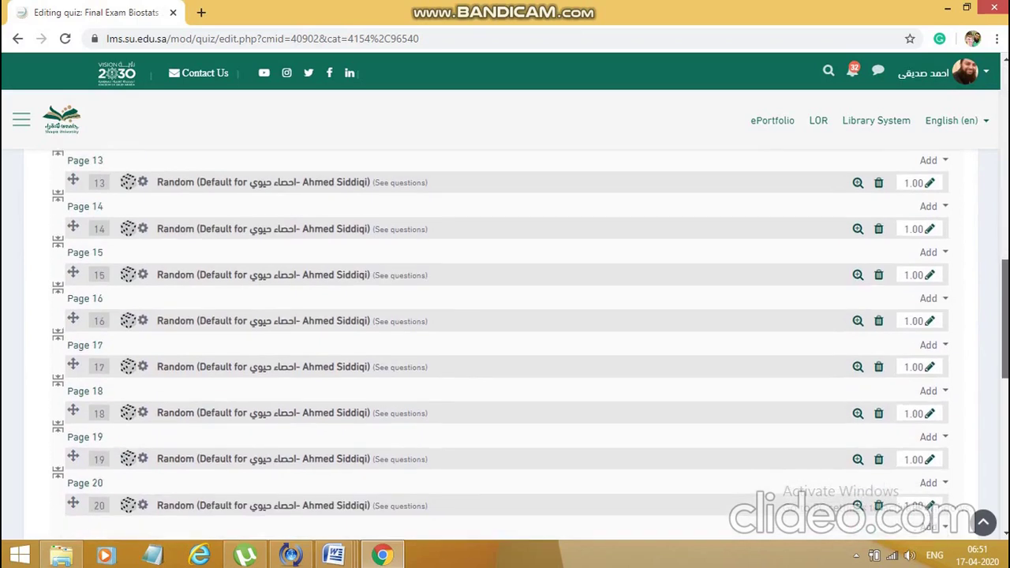
pyautogui.scroll(-3, 505, 339)
pyautogui.scroll(6, 505, 339)
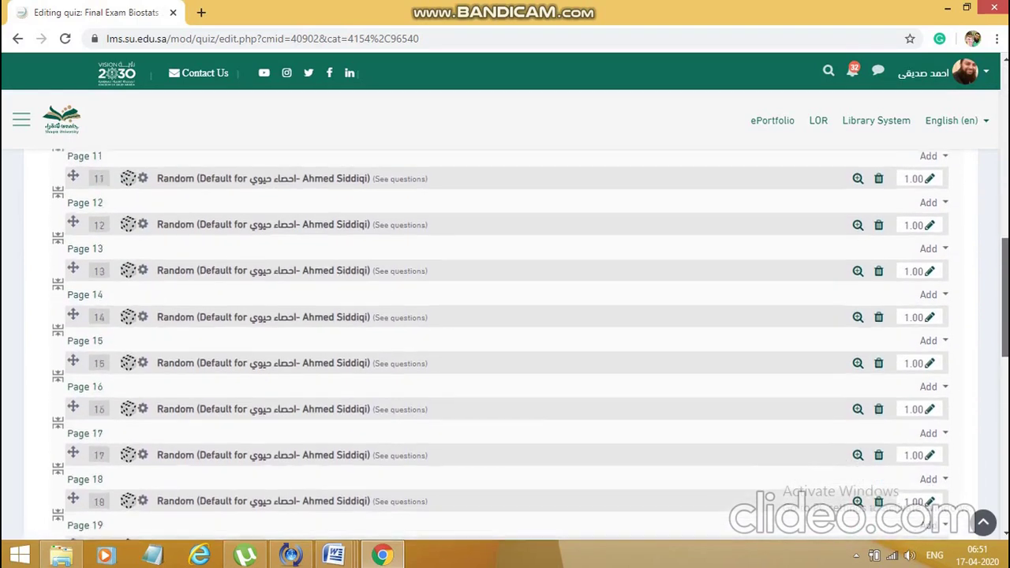
pyautogui.scroll(7, 505, 339)
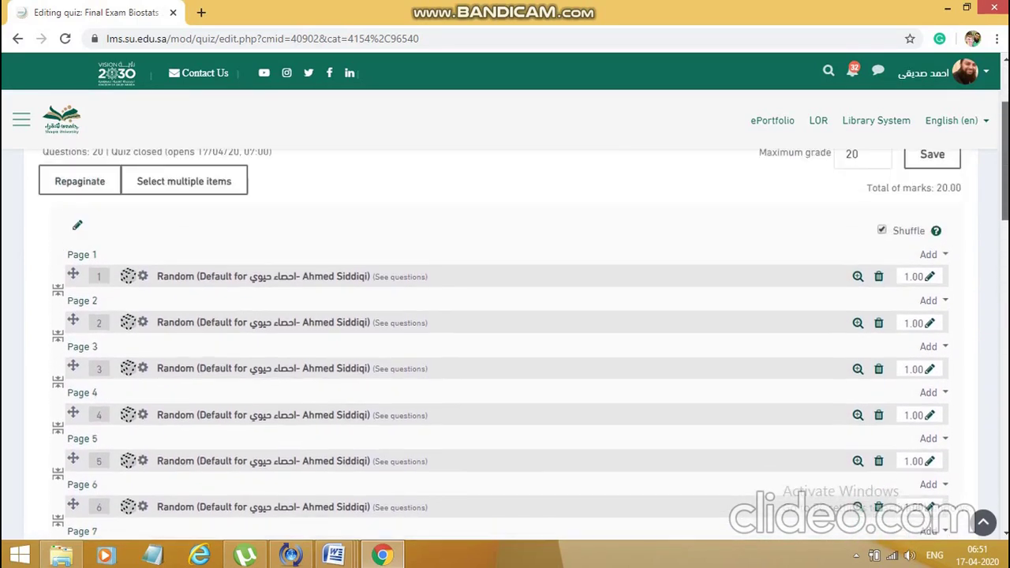
pyautogui.scroll(1, 1005, 170)
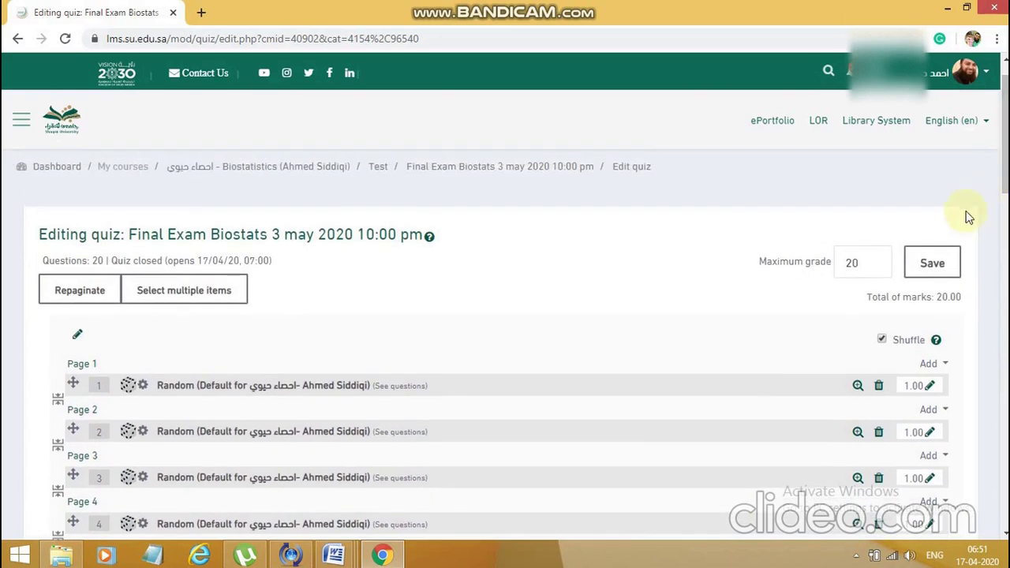
pyautogui.click(923, 272)
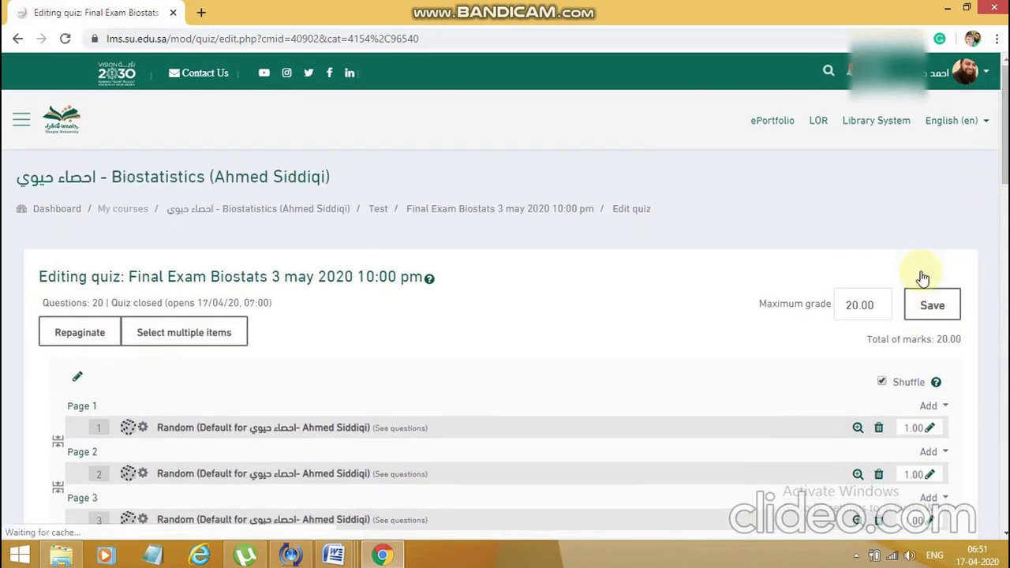
# Step: Return to the Final Exam Biostats quiz page and review its attempt limit, opening and closing times, and time limit
pyautogui.click(484, 210)
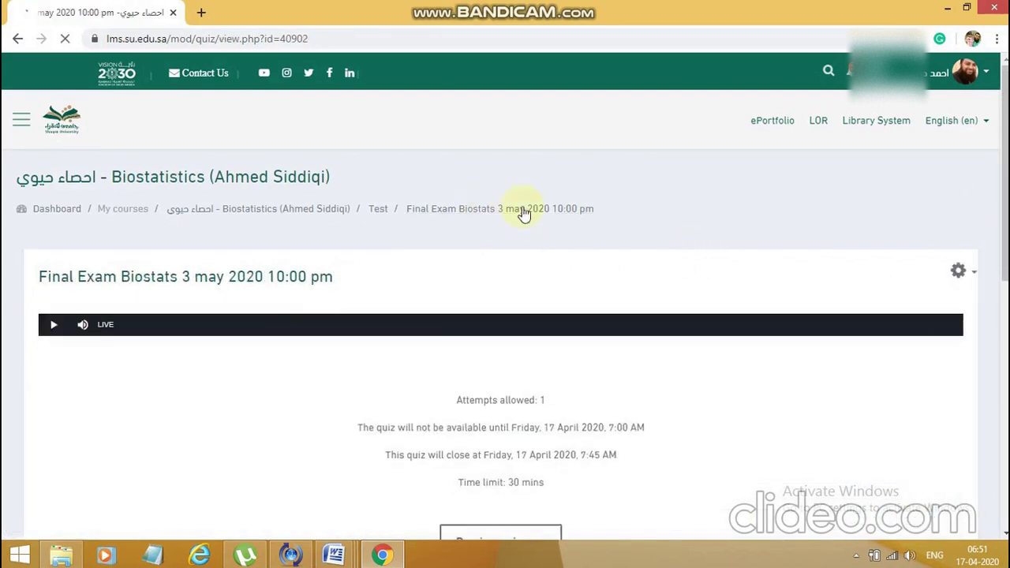
pyautogui.scroll(-2, 750, 273)
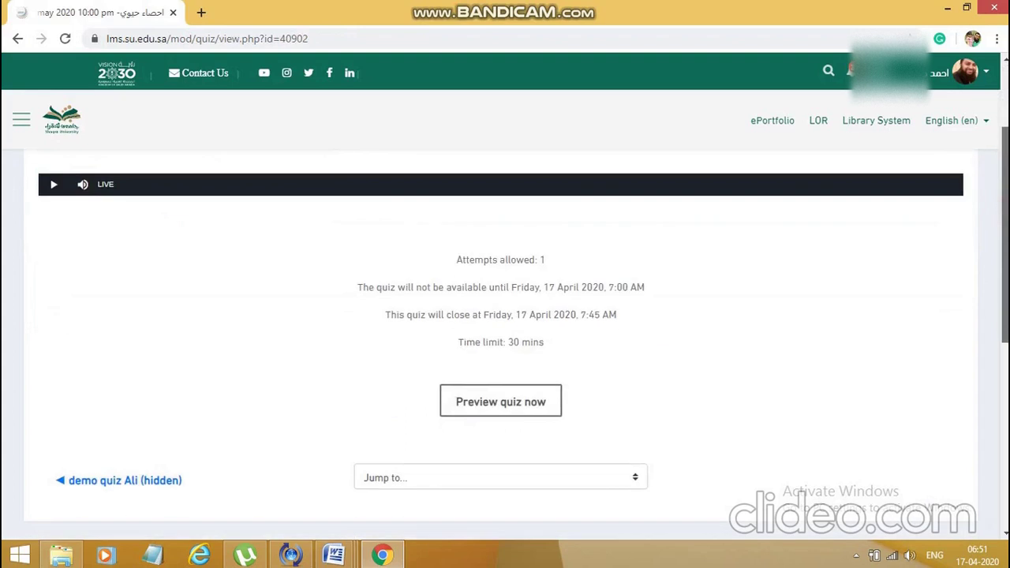
pyautogui.scroll(-3, 506, 355)
pyautogui.scroll(3, 506, 356)
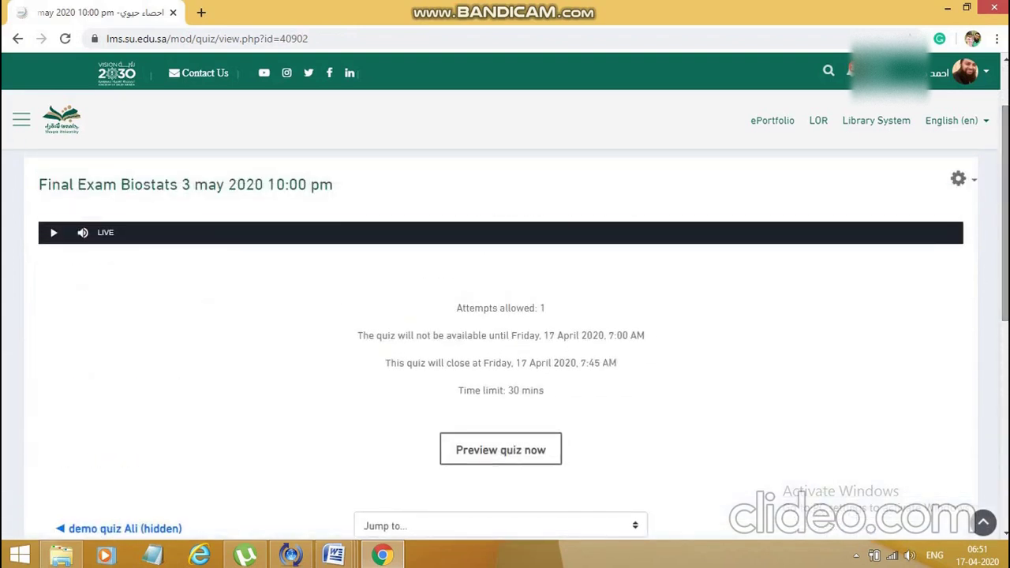
pyautogui.scroll(1, 517, 177)
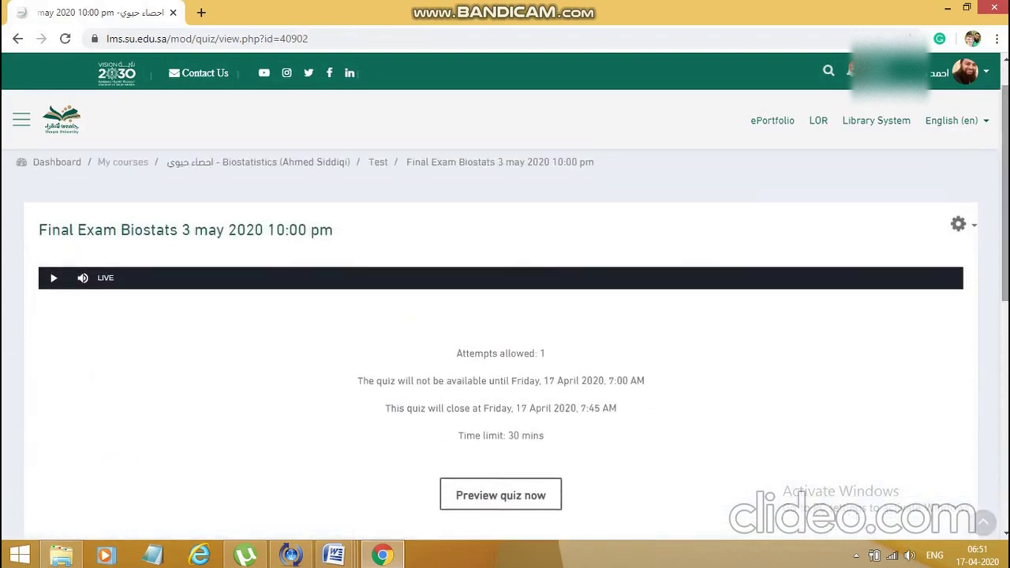
pyautogui.click(464, 165)
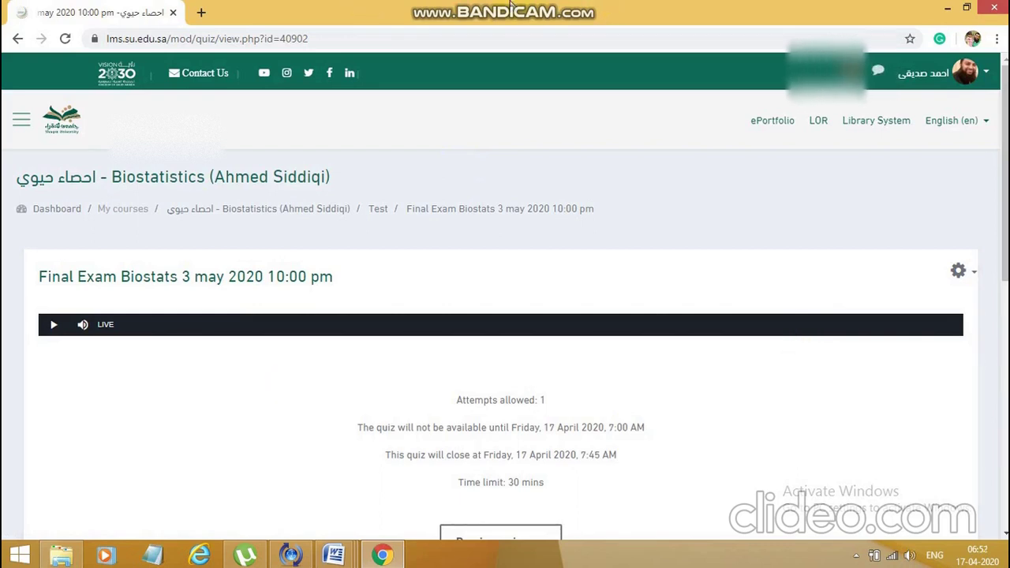
pyautogui.moveTo(587, 6)
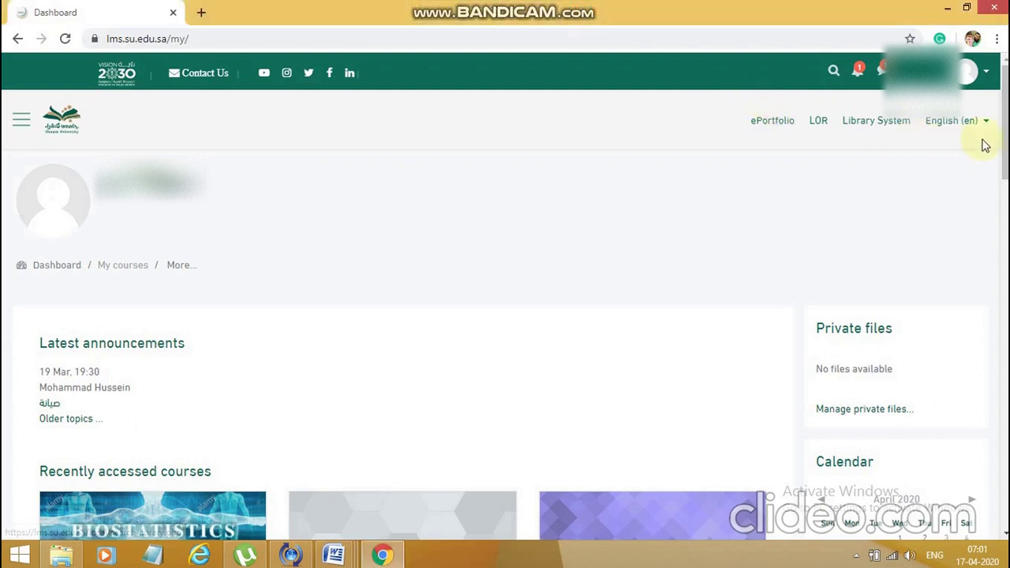
# Step: Open the Biostatistics course's Final Exam Biostats quiz from the student dashboard and briefly play its audio description
pyautogui.moveTo(1006, 150); pyautogui.dragTo(1005, 179)
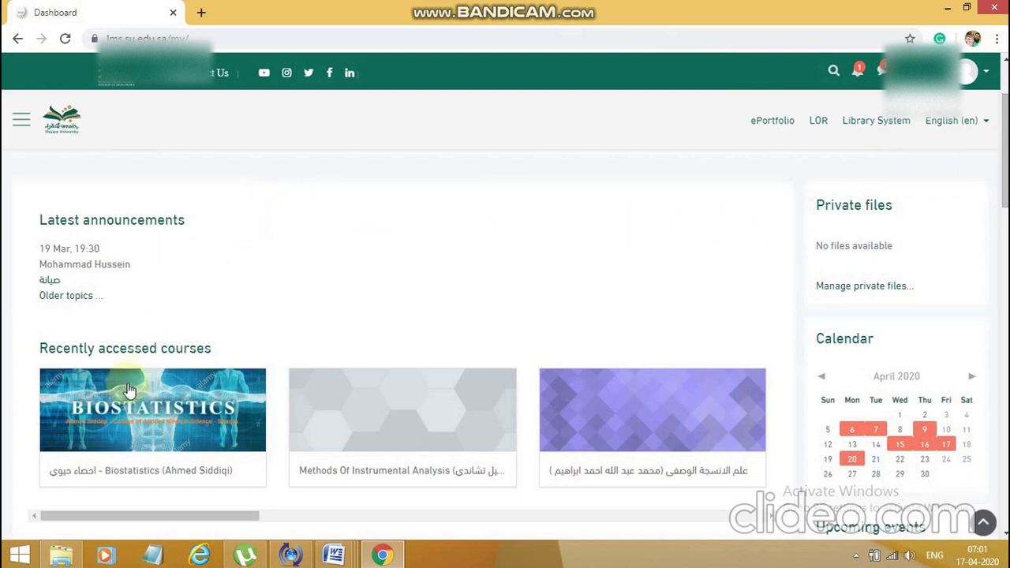
pyautogui.click(117, 417)
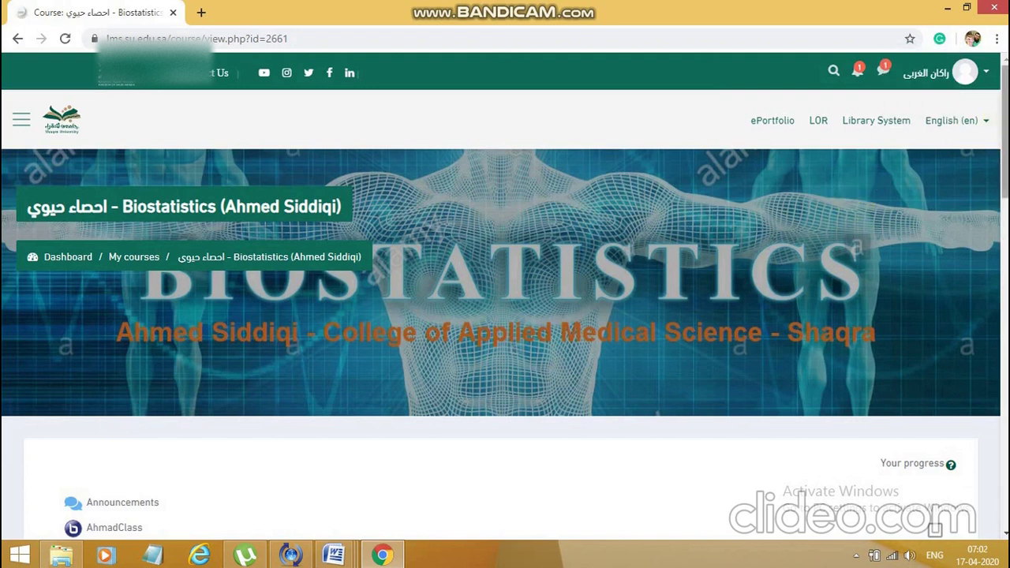
pyautogui.moveTo(1007, 113); pyautogui.dragTo(1007, 255)
pyautogui.scroll(-5, 649, 284)
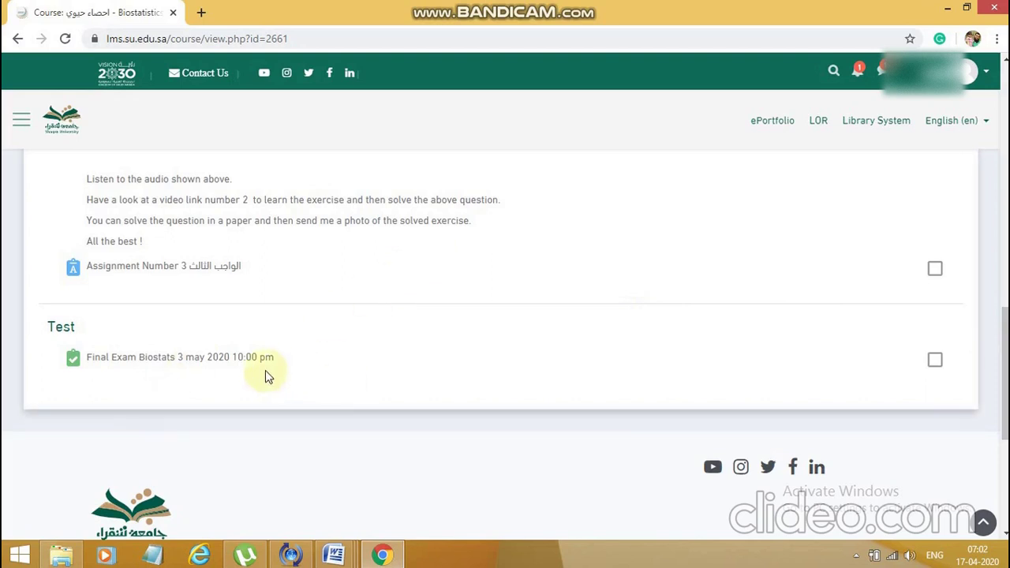
pyautogui.click(226, 360)
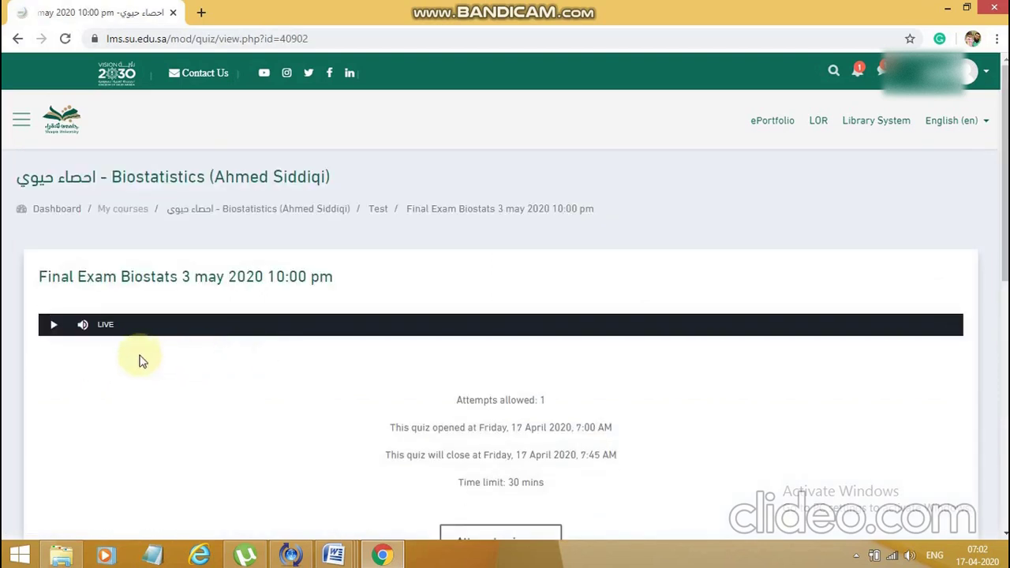
pyautogui.click(54, 328)
pyautogui.click(55, 329)
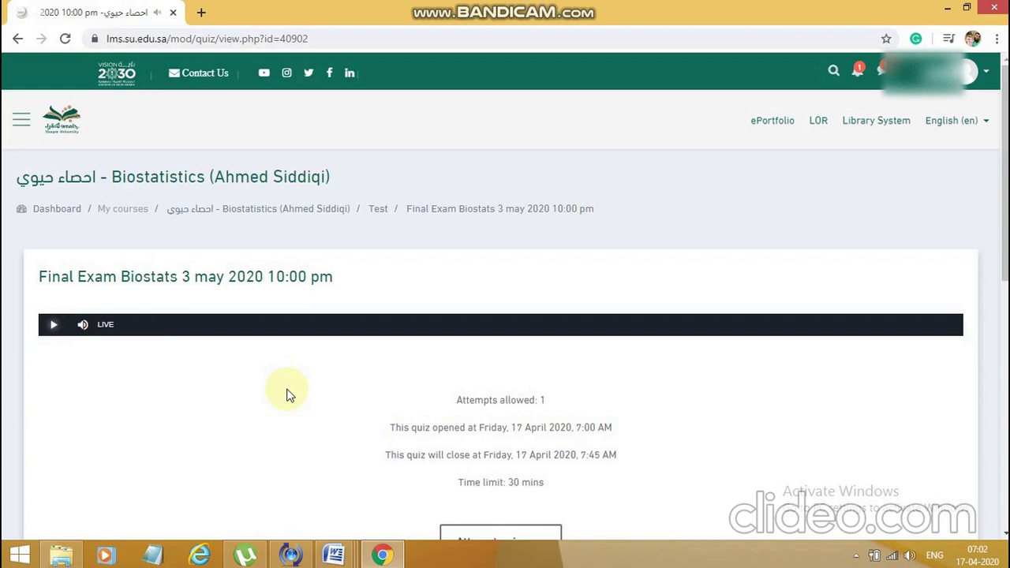
# Step: Start a timed attempt of the Final Exam Biostats quiz and confirm the time-limit notice
pyautogui.moveTo(1005, 174); pyautogui.dragTo(1005, 229)
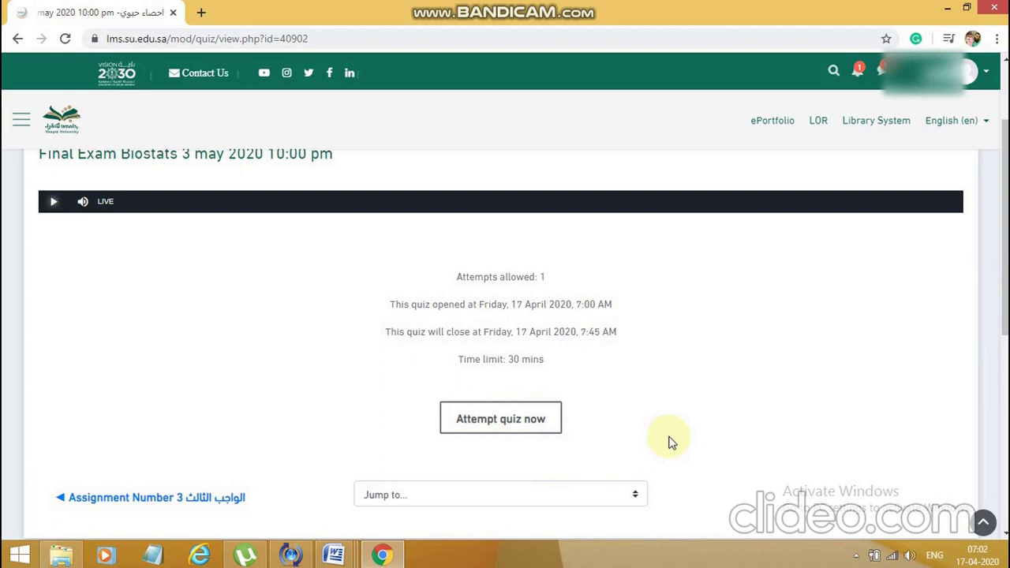
pyautogui.click(535, 421)
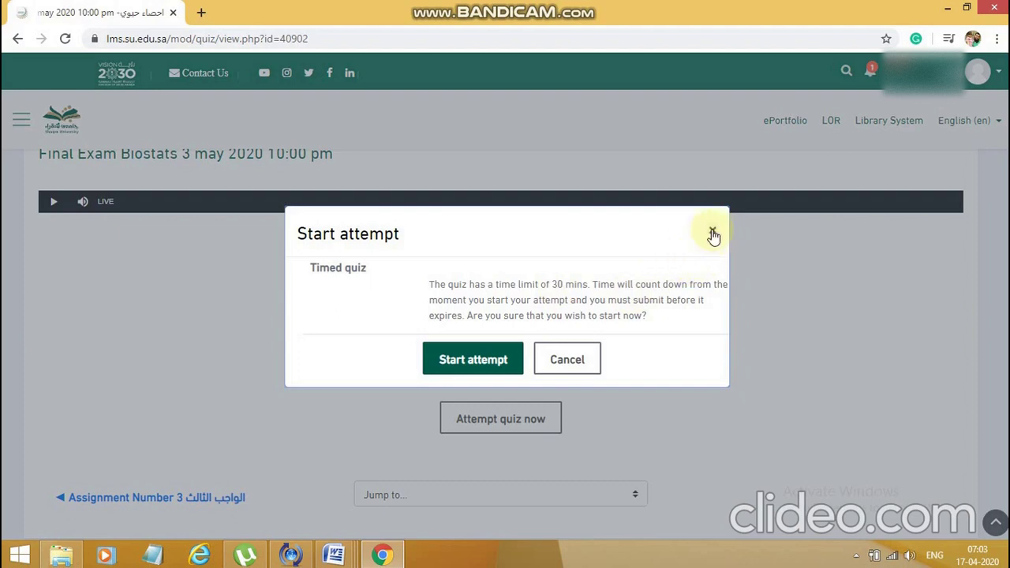
pyautogui.moveTo(677, 229); pyautogui.dragTo(776, 445)
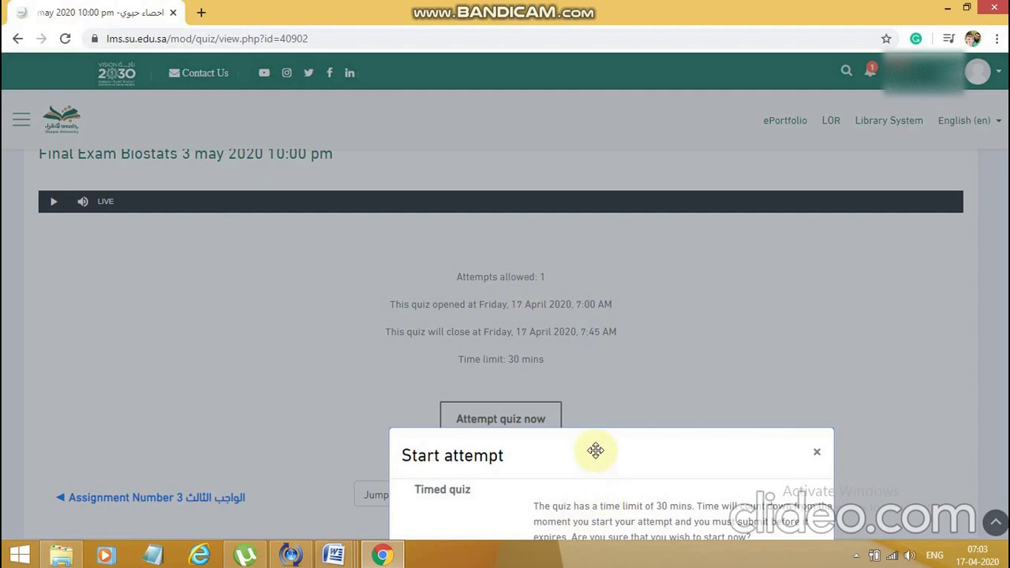
pyautogui.moveTo(595, 451); pyautogui.dragTo(568, 241)
pyautogui.click(540, 378)
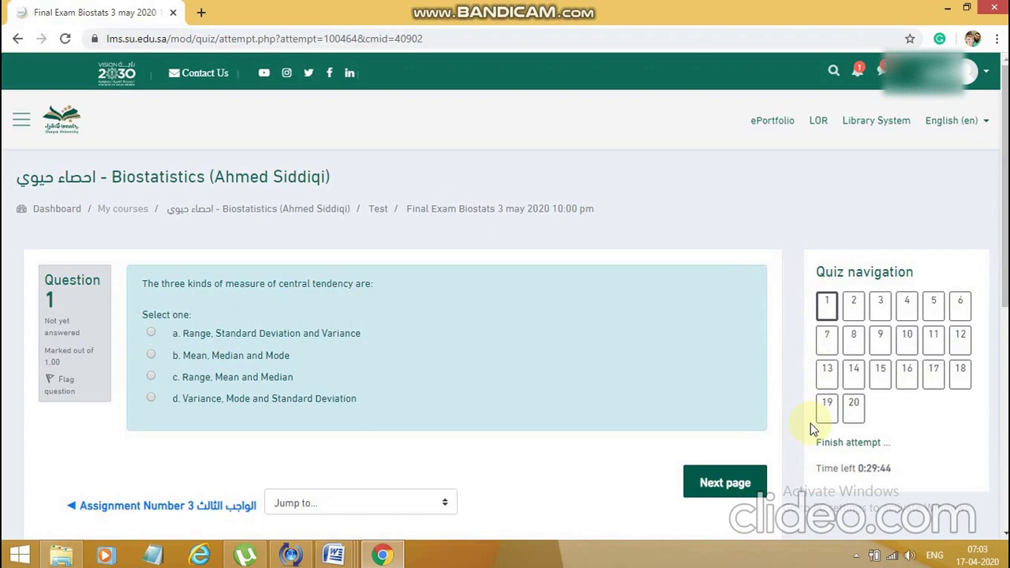
# Step: Answer question 1 with "Range, Mean and Median" and questions 2 and 4 with "False", leaving question 3 unanswered
pyautogui.click(243, 380)
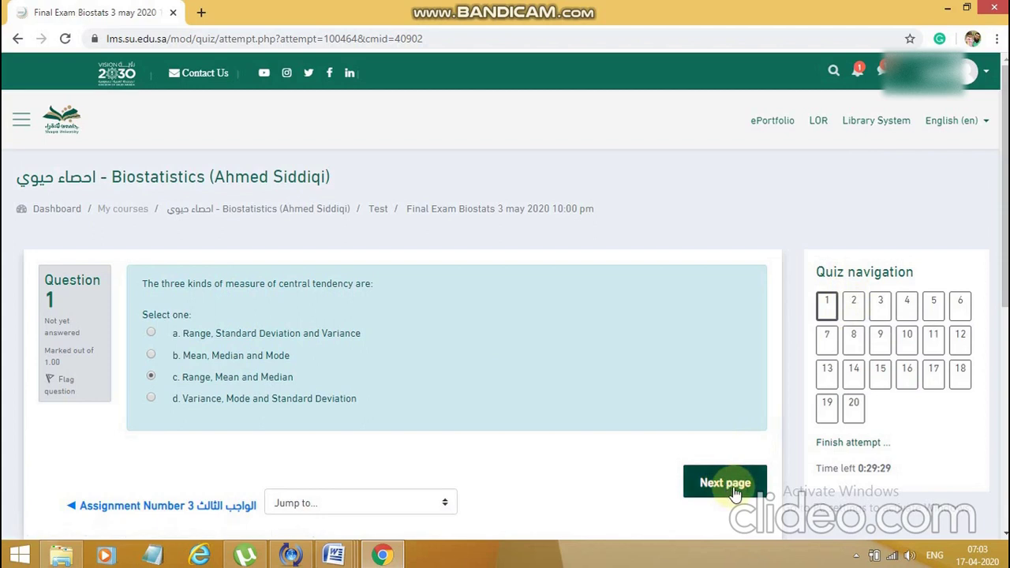
pyautogui.click(854, 308)
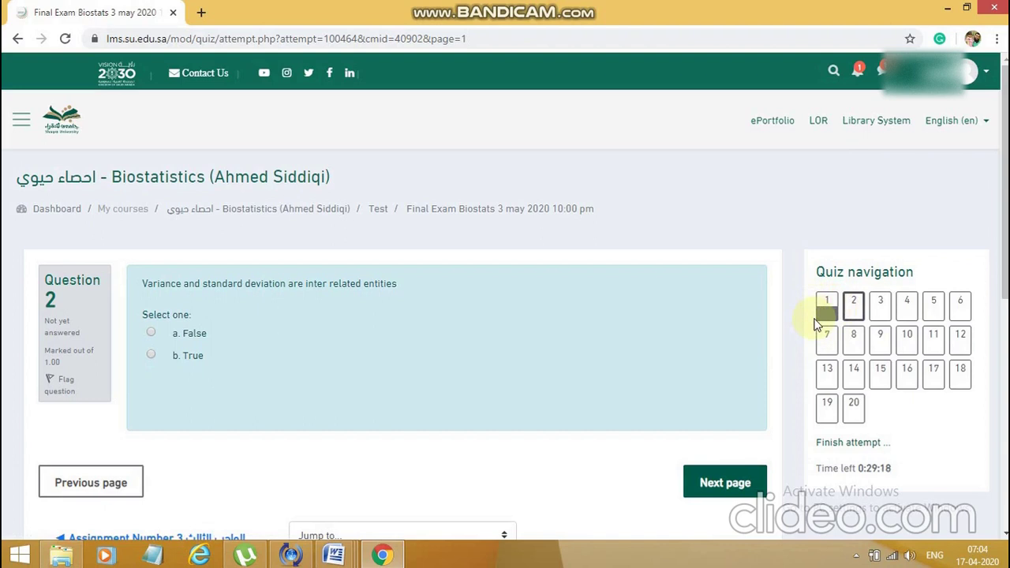
pyautogui.click(184, 338)
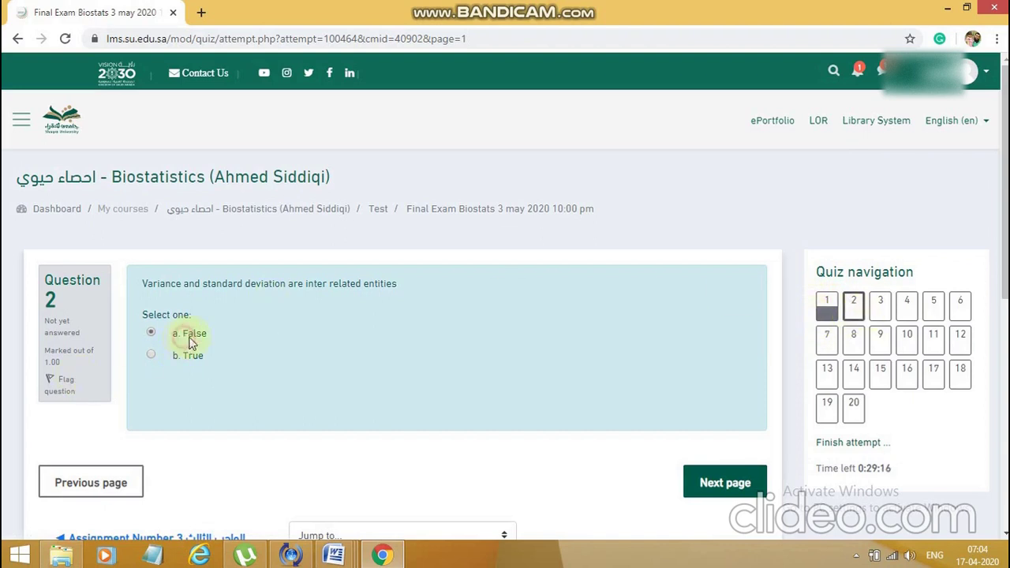
pyautogui.click(719, 489)
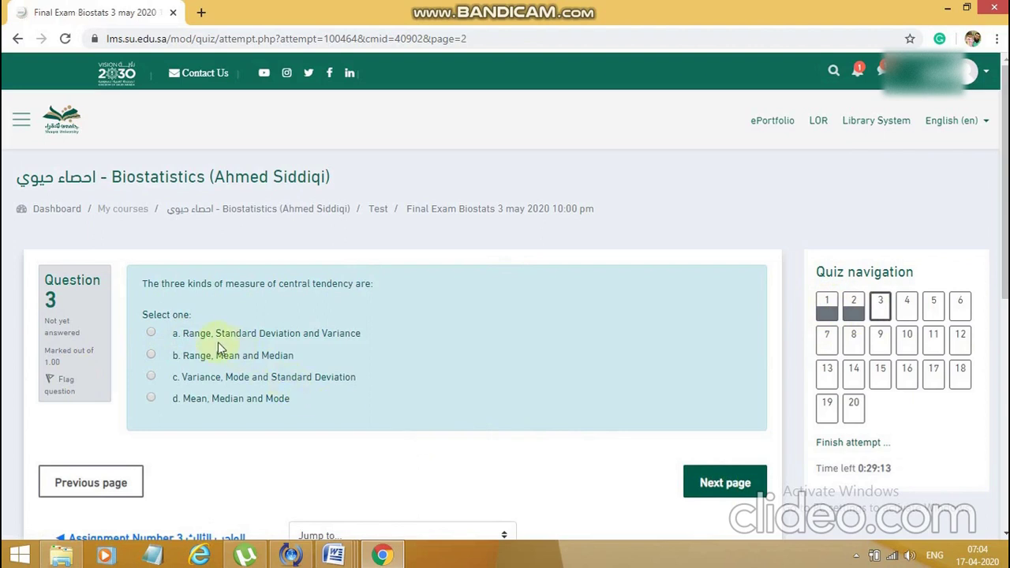
pyautogui.click(729, 479)
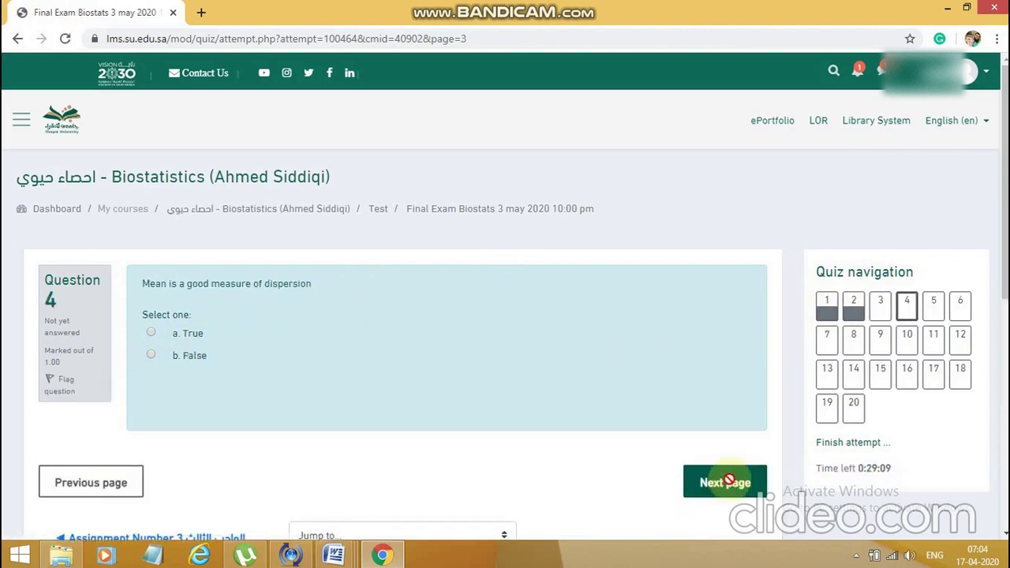
pyautogui.click(198, 359)
pyautogui.click(712, 481)
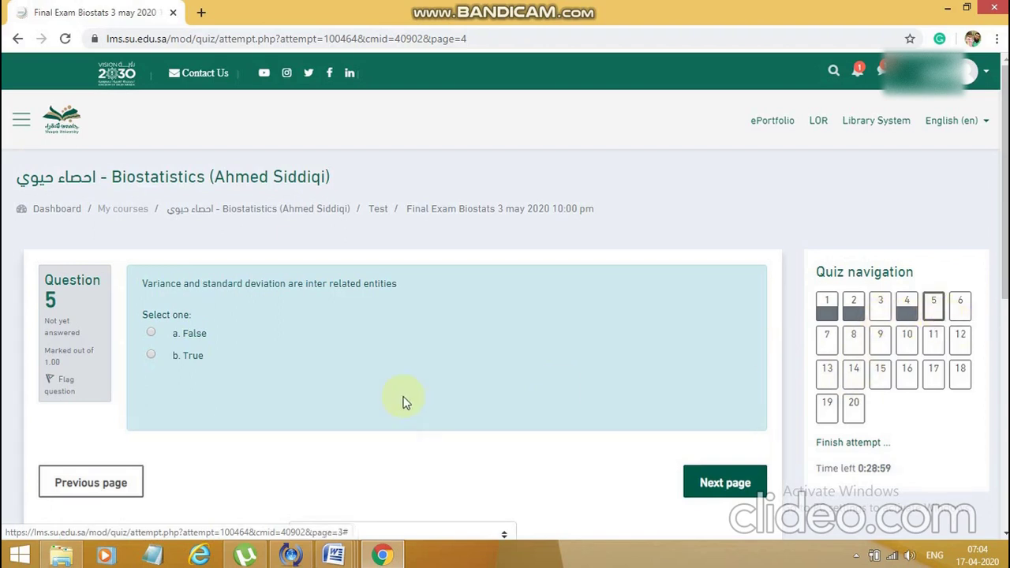
# Step: Answer question 5 with "False", question 6 with "True" and question 7 with "False", and submit each page
pyautogui.click(180, 336)
pyautogui.click(723, 478)
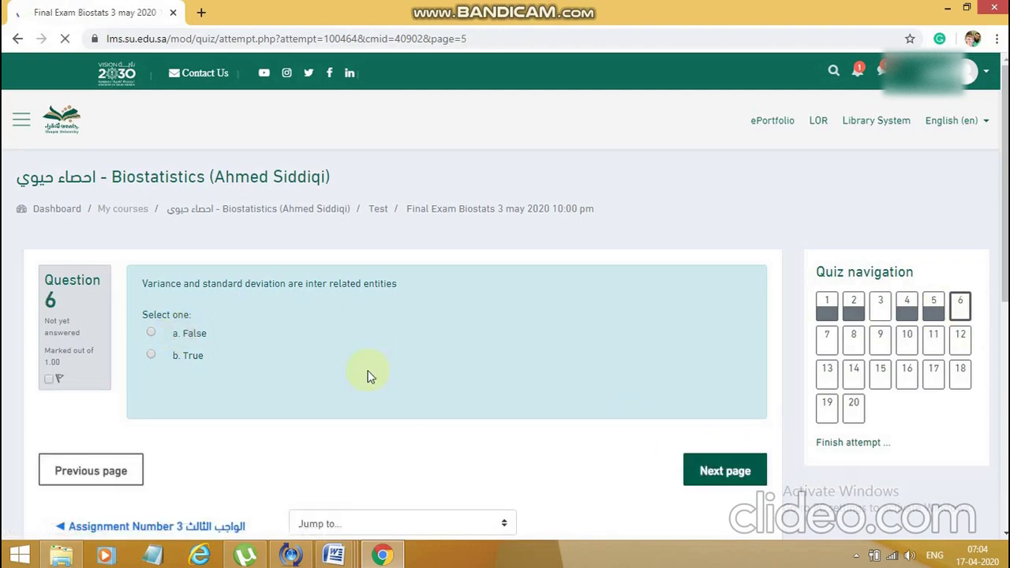
pyautogui.click(194, 355)
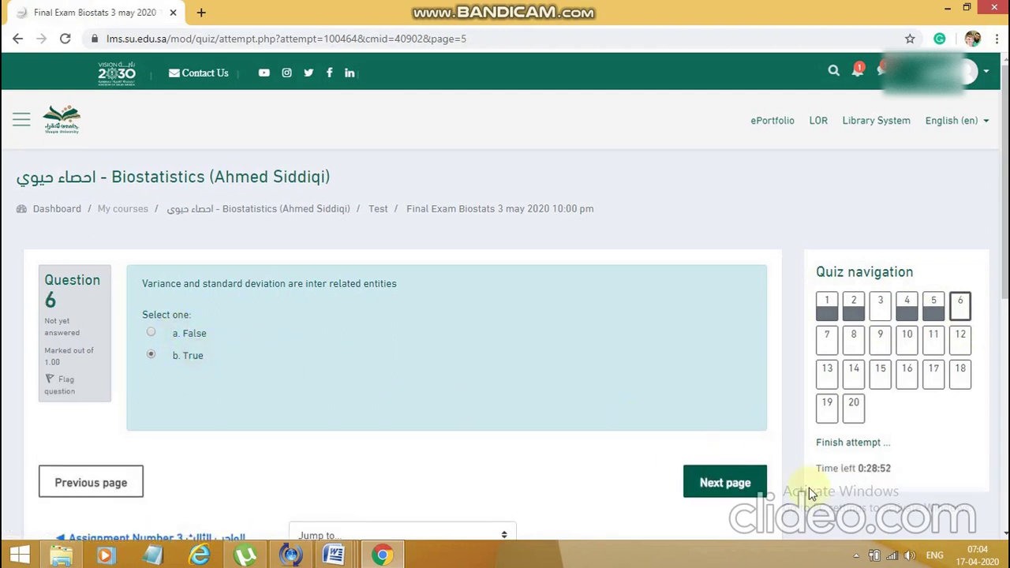
pyautogui.click(724, 482)
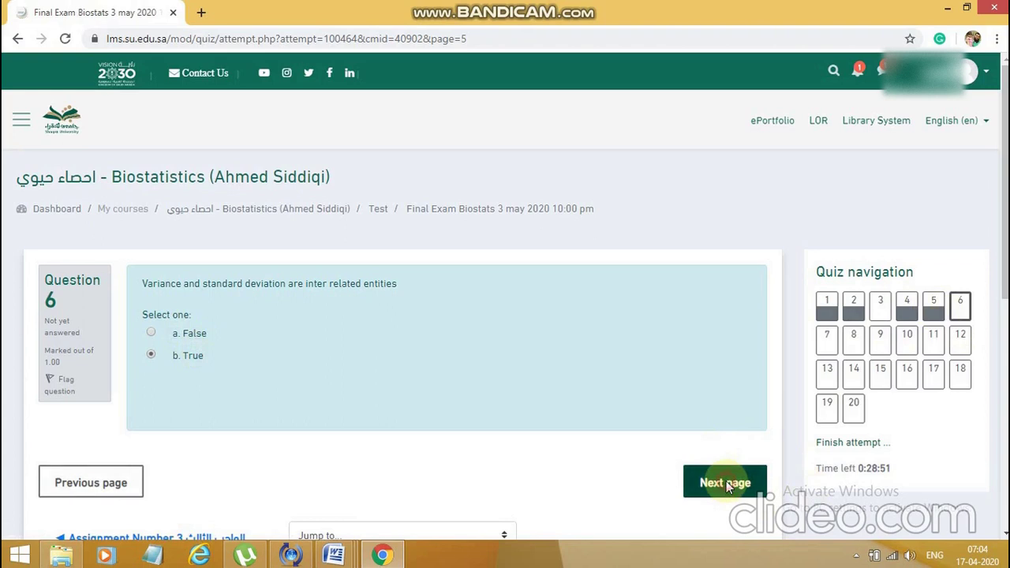
pyautogui.click(194, 355)
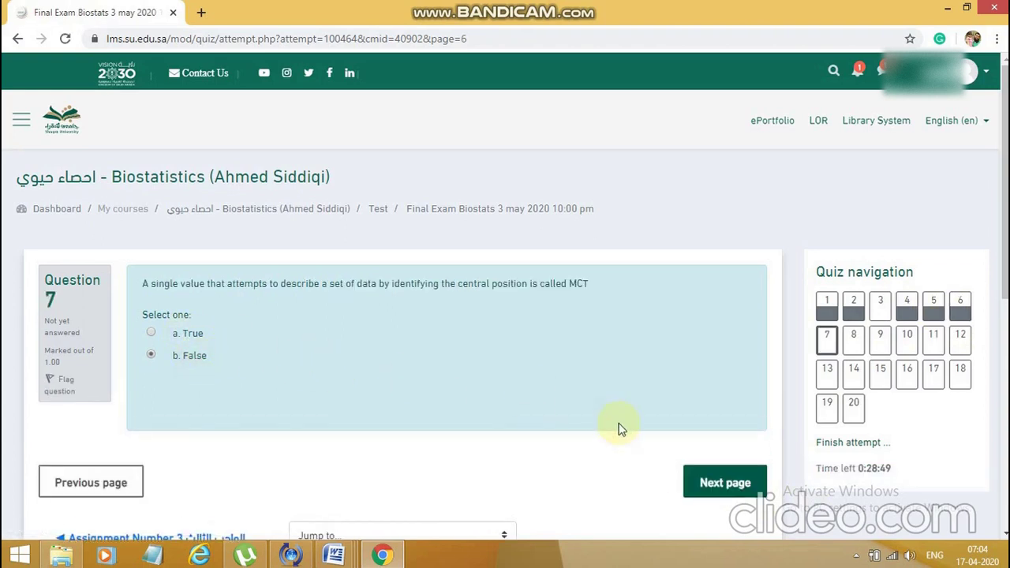
pyautogui.click(734, 480)
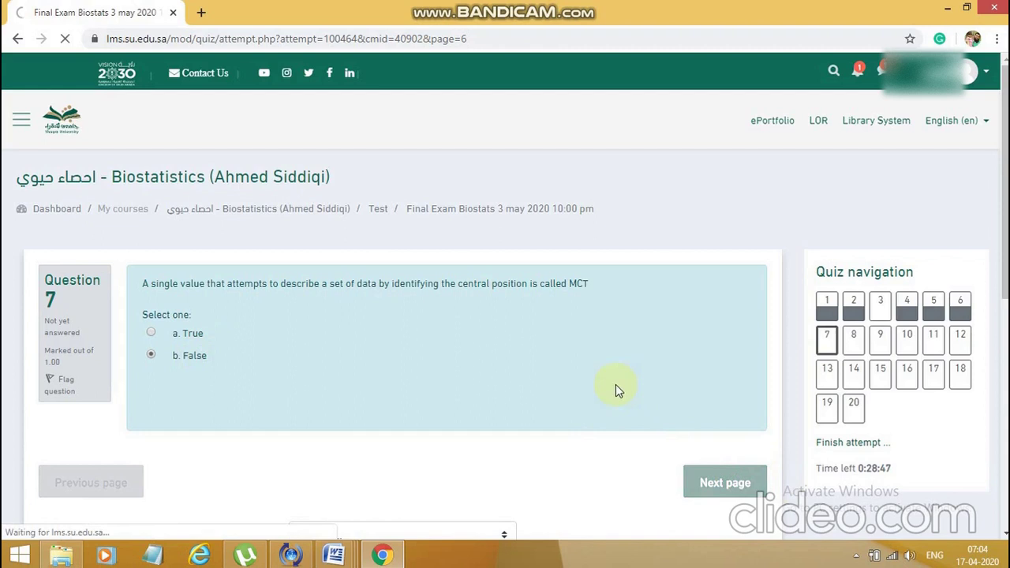
# Step: Answer questions 8 and 10 with "False" and question 9 with "Mean, Median and Mode"
pyautogui.click(199, 335)
pyautogui.click(731, 481)
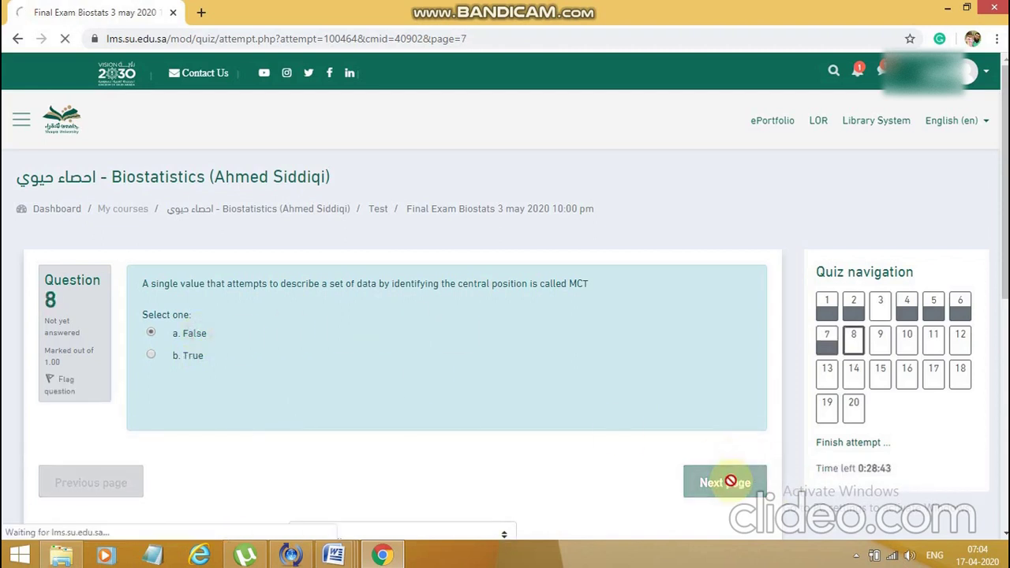
pyautogui.click(225, 356)
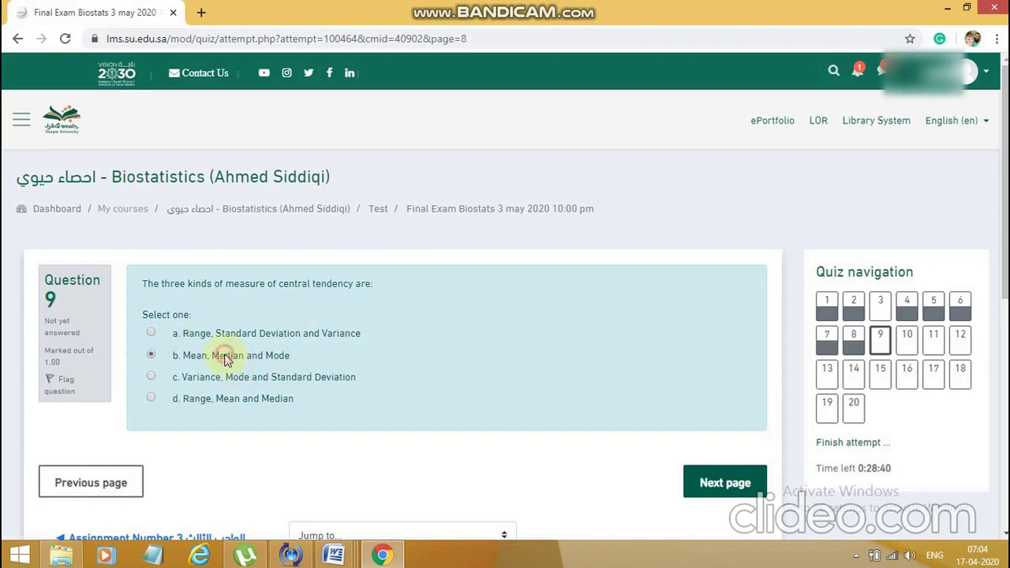
pyautogui.click(714, 491)
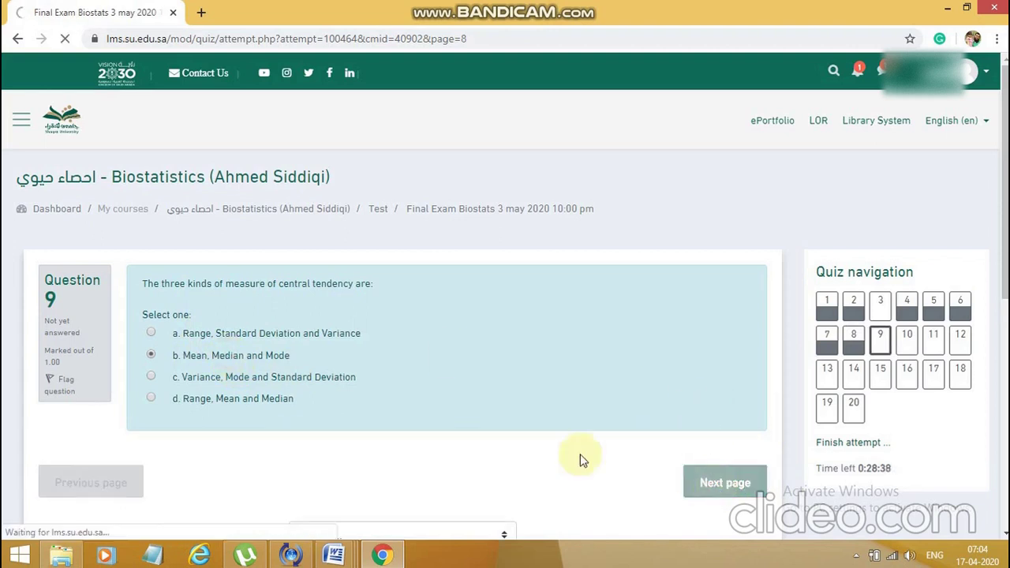
pyautogui.click(186, 355)
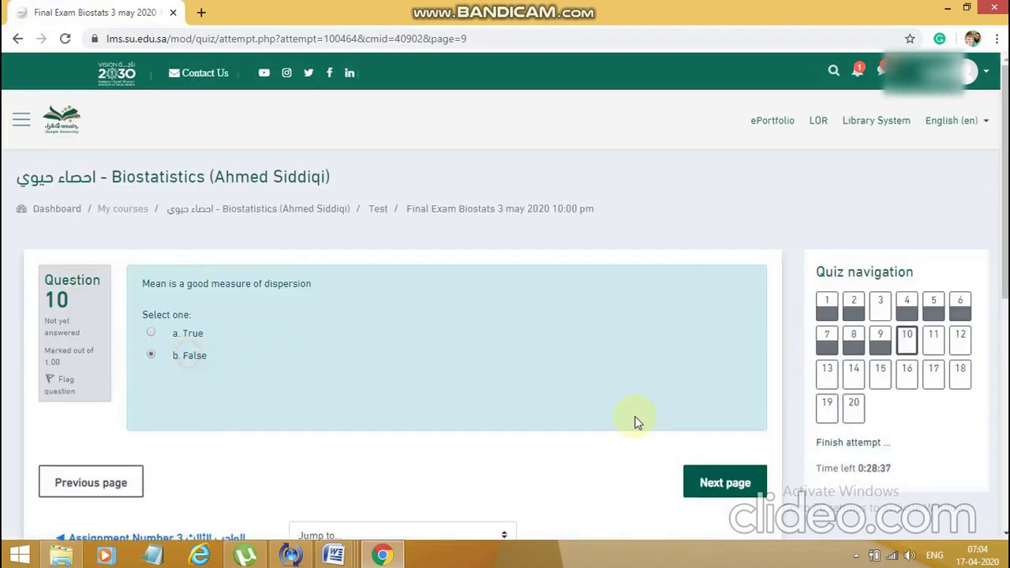
pyautogui.click(730, 483)
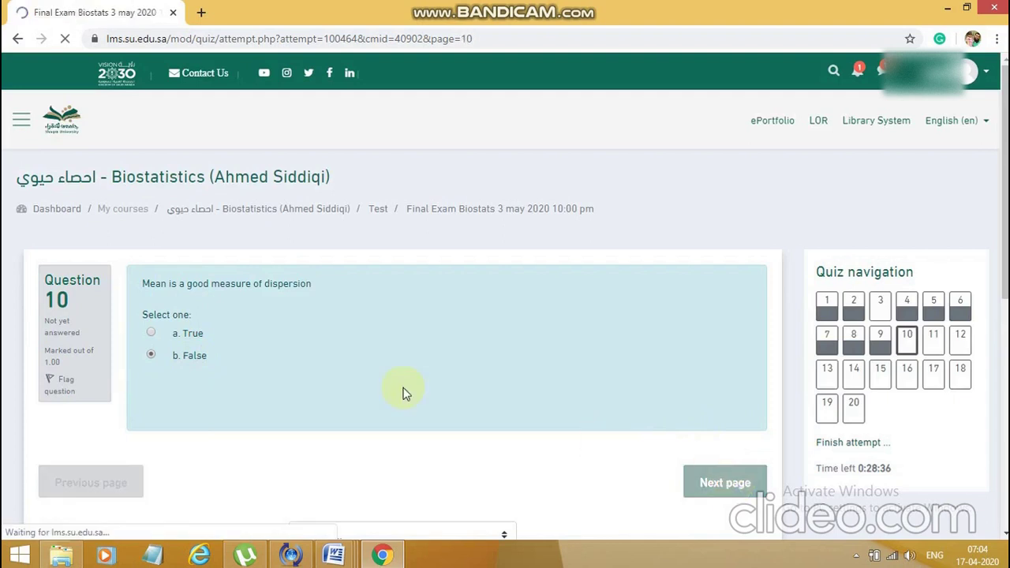
# Step: Skip to question 17 and answer it "True", choose option b for 18, "Mean, Median and Mode" for 19 and "True" for 20
pyautogui.click(931, 377)
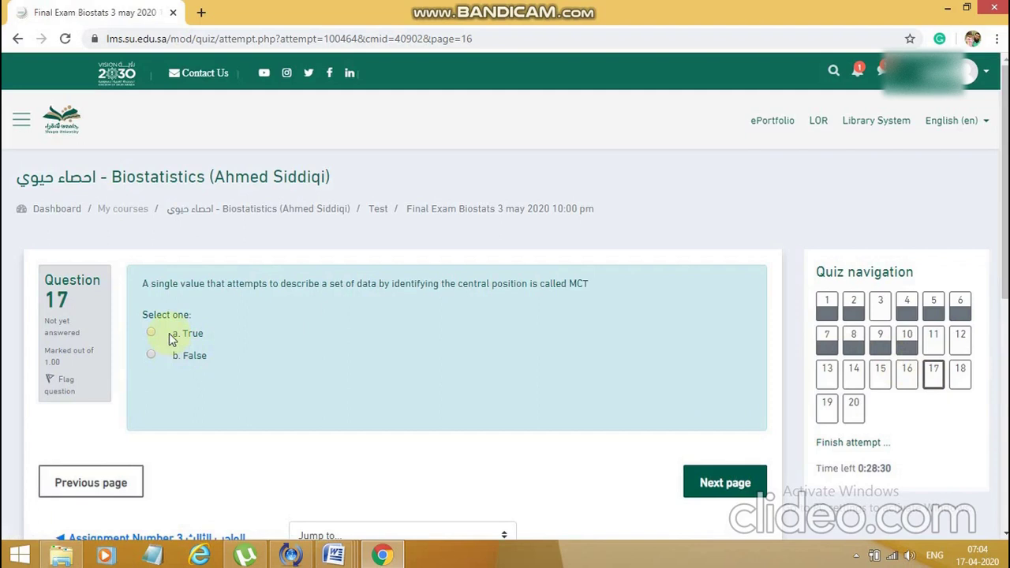
pyautogui.click(194, 334)
pyautogui.click(742, 483)
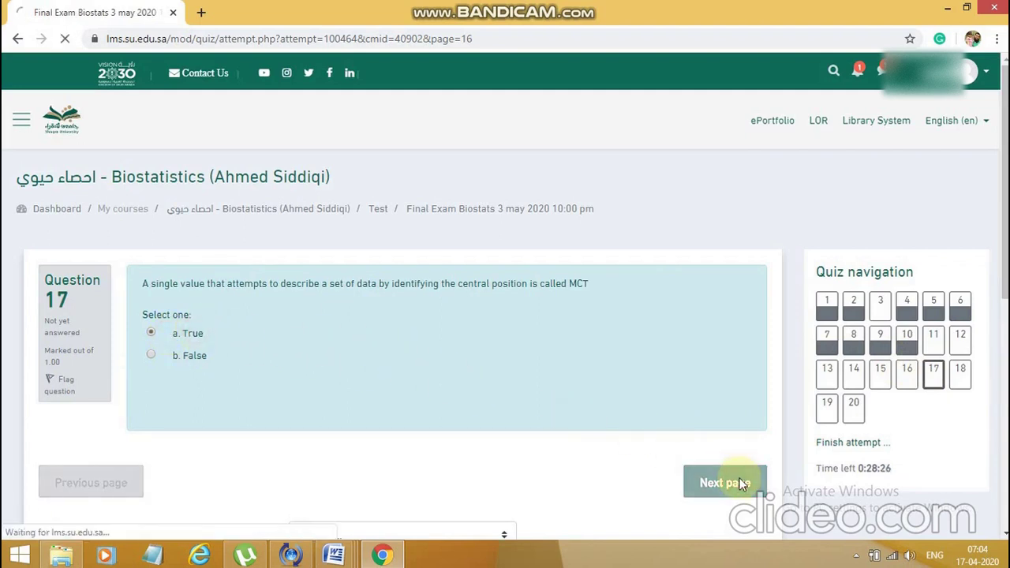
pyautogui.click(196, 360)
pyautogui.click(722, 483)
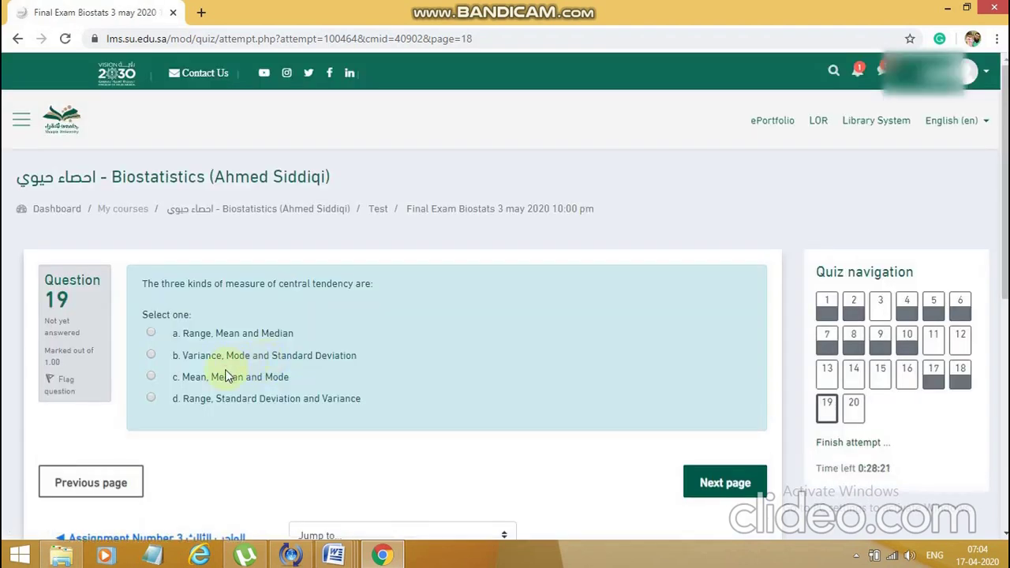
pyautogui.click(229, 377)
pyautogui.click(750, 482)
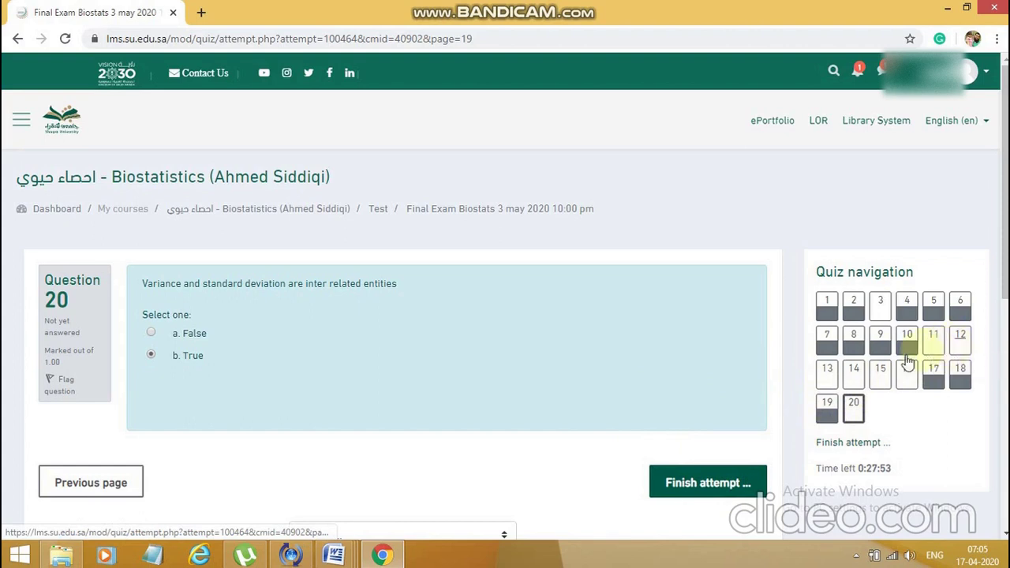
# Step: Finish answering and review each question's answer status in the summary of the attempt
pyautogui.click(717, 476)
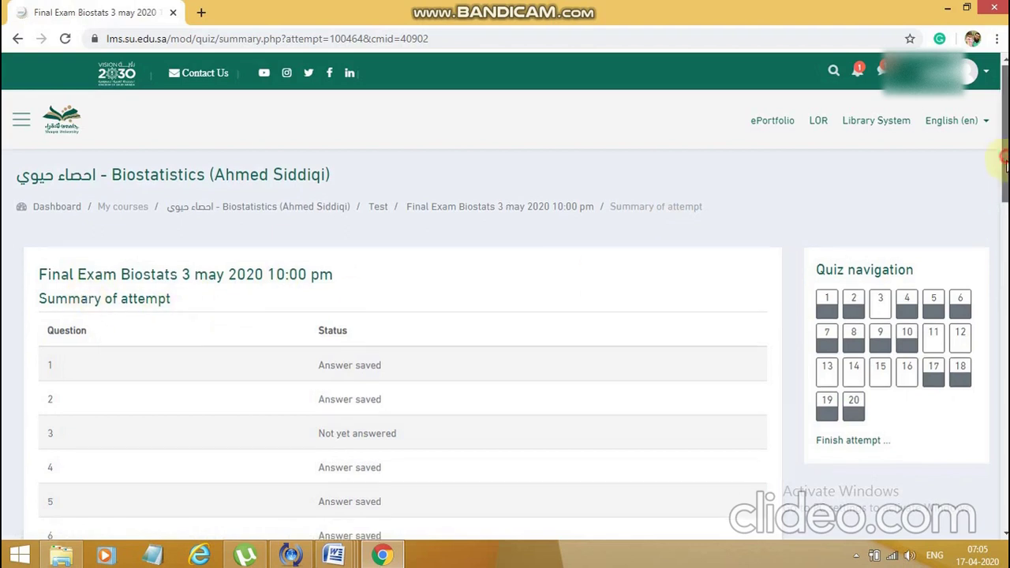
pyautogui.scroll(-2, 1004, 202)
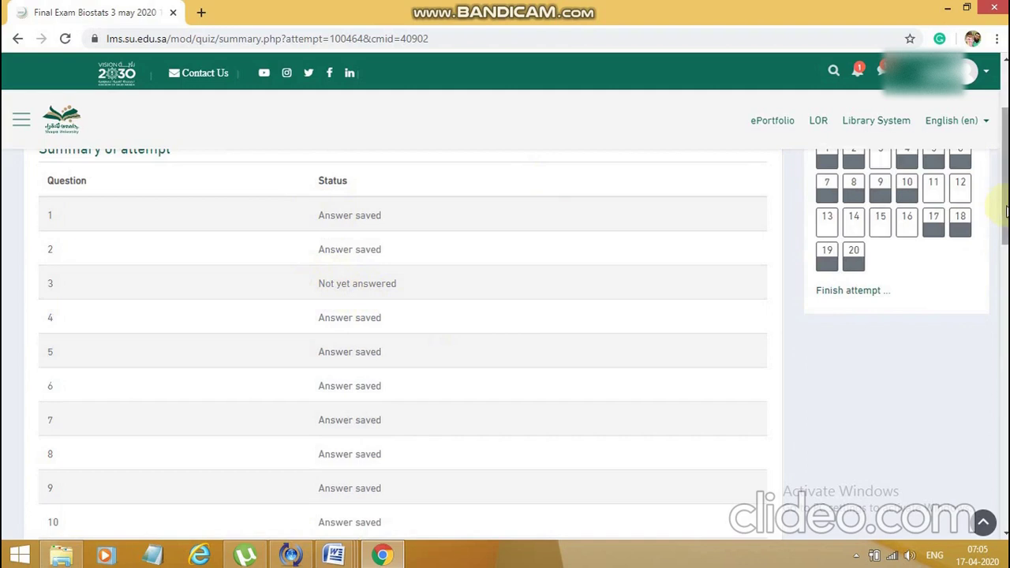
pyautogui.scroll(1, 1008, 209)
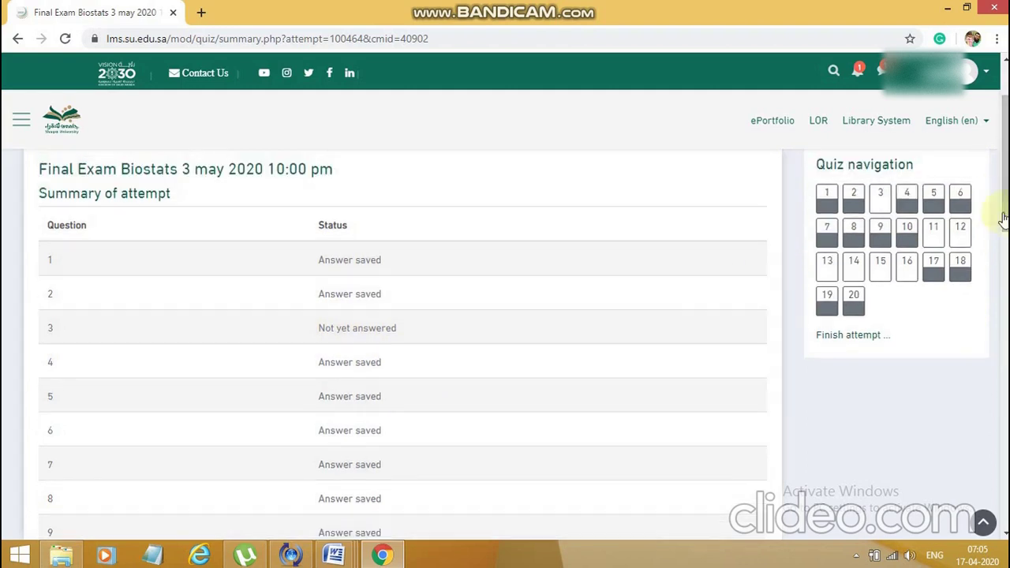
pyautogui.scroll(-4, 1006, 237)
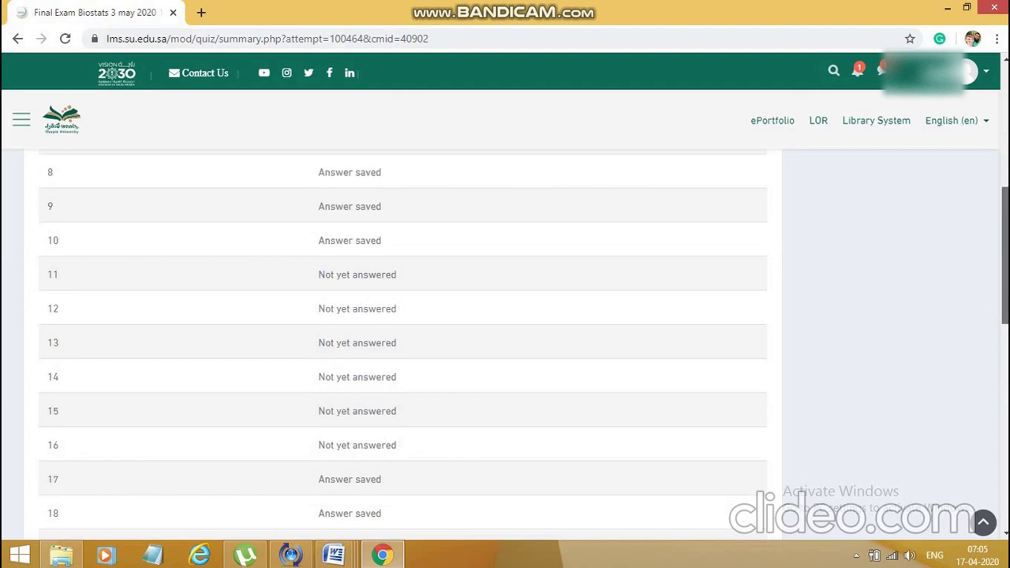
# Step: Go back to the unanswered questions and answer 3 with "Range, Mean and Median", 11 with option b and 12 with "False"
pyautogui.scroll(-2, 1006, 237)
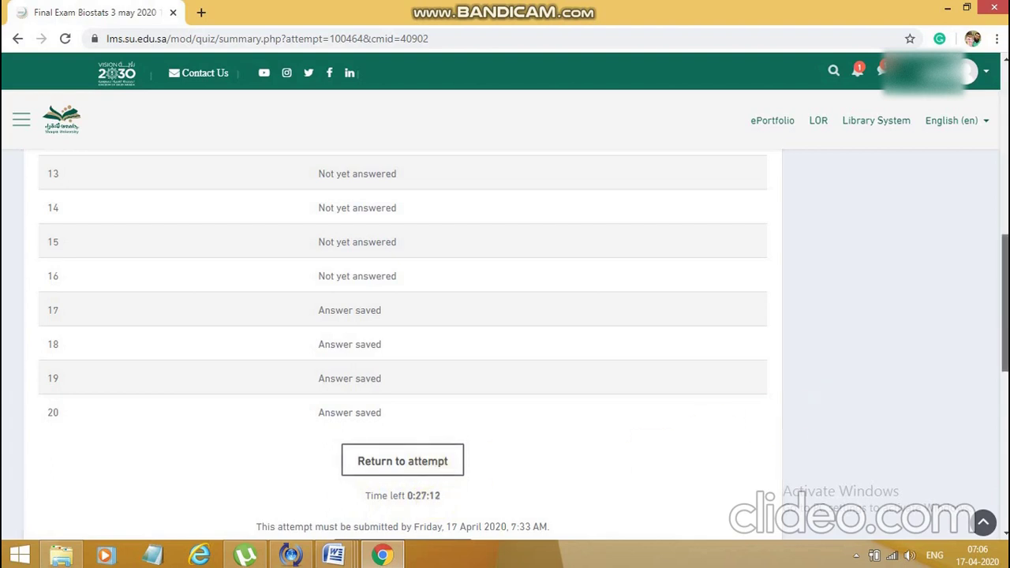
pyautogui.scroll(3, 832, 416)
pyautogui.scroll(4, 832, 415)
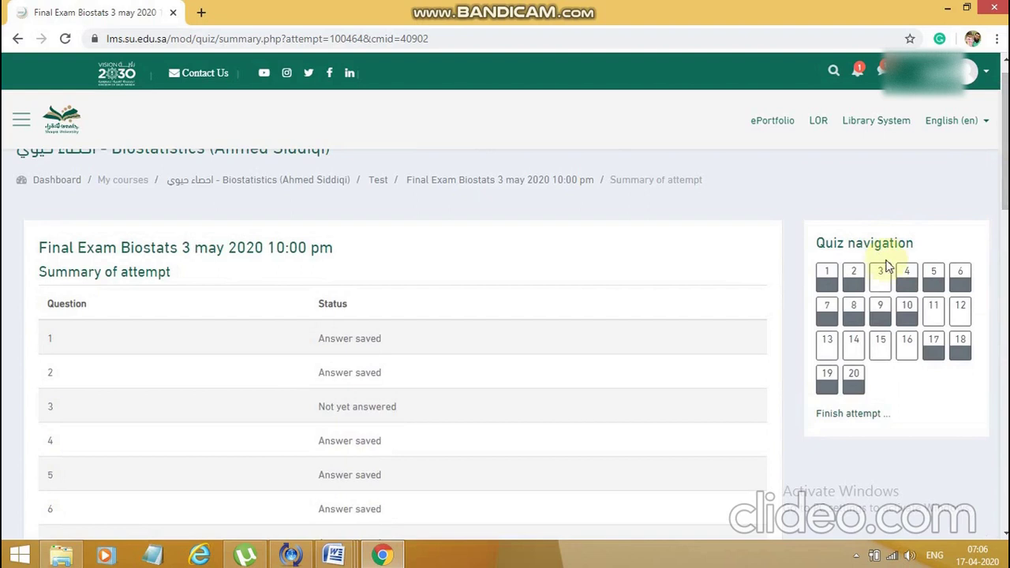
pyautogui.click(882, 288)
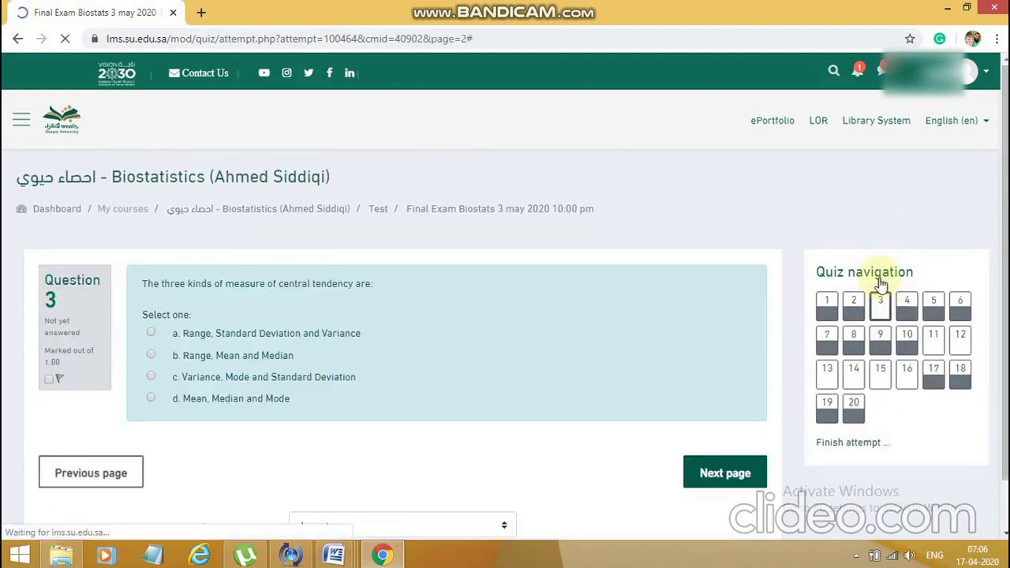
pyautogui.click(250, 356)
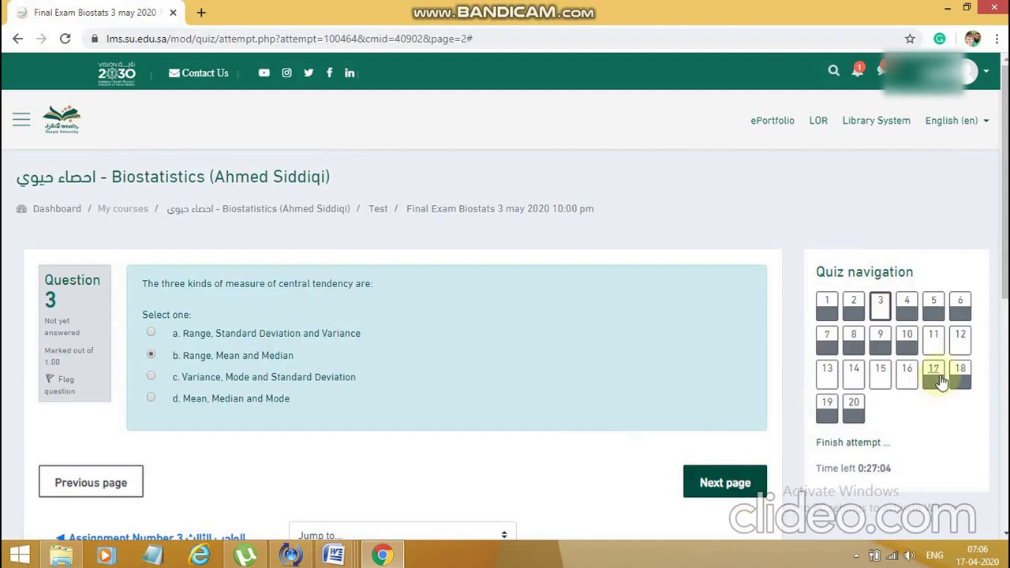
pyautogui.click(933, 341)
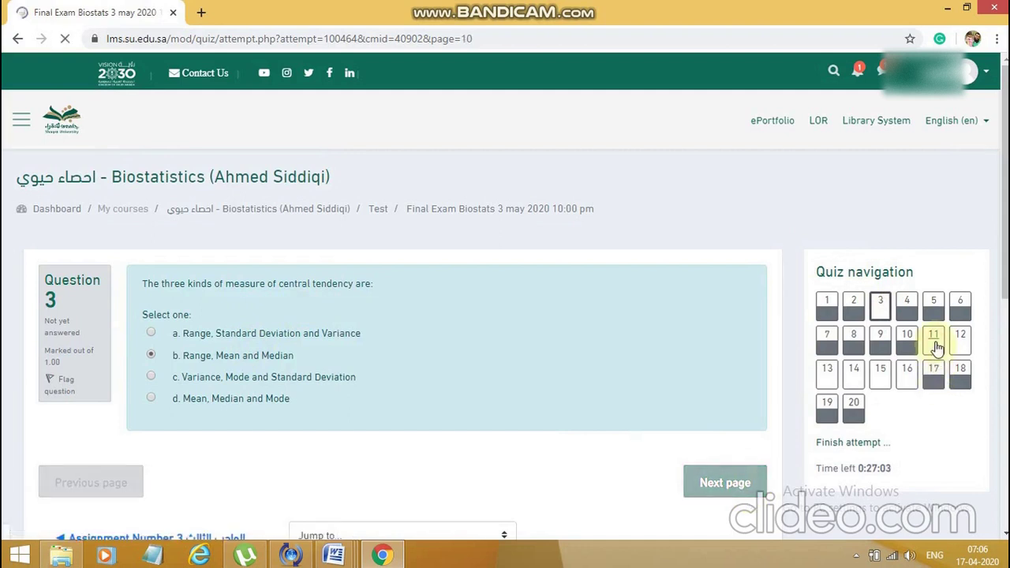
pyautogui.click(177, 357)
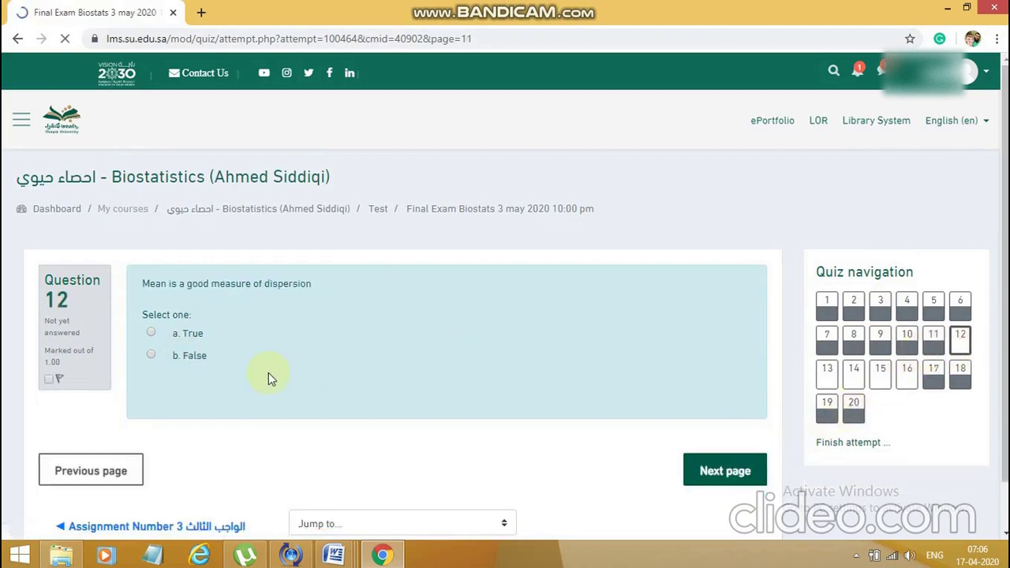
pyautogui.click(175, 357)
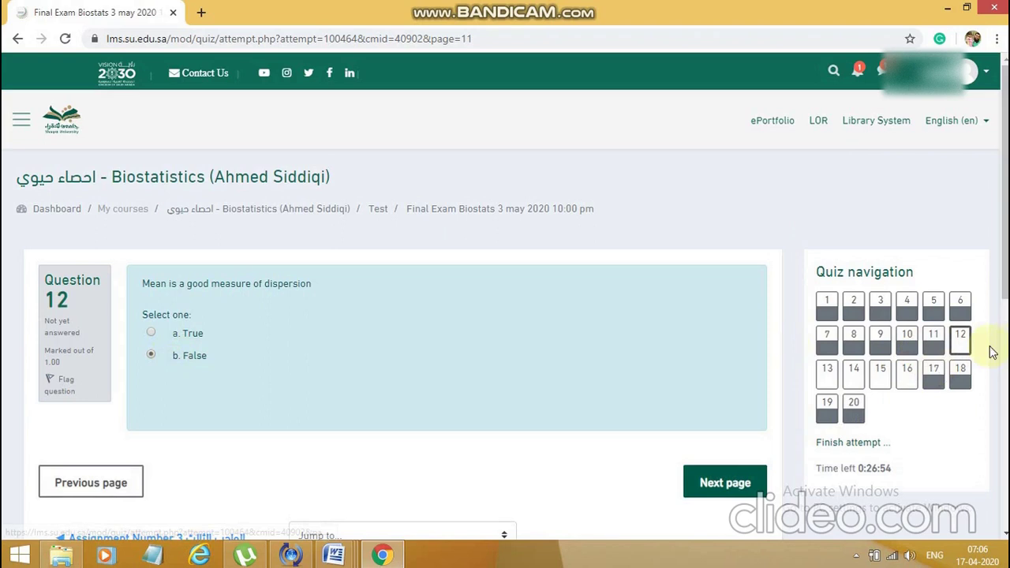
# Step: Answer question 16 with "Mean, Median and Mode", 15 and 14 with "True" and 13 with "False", and save the last answer
pyautogui.click(907, 370)
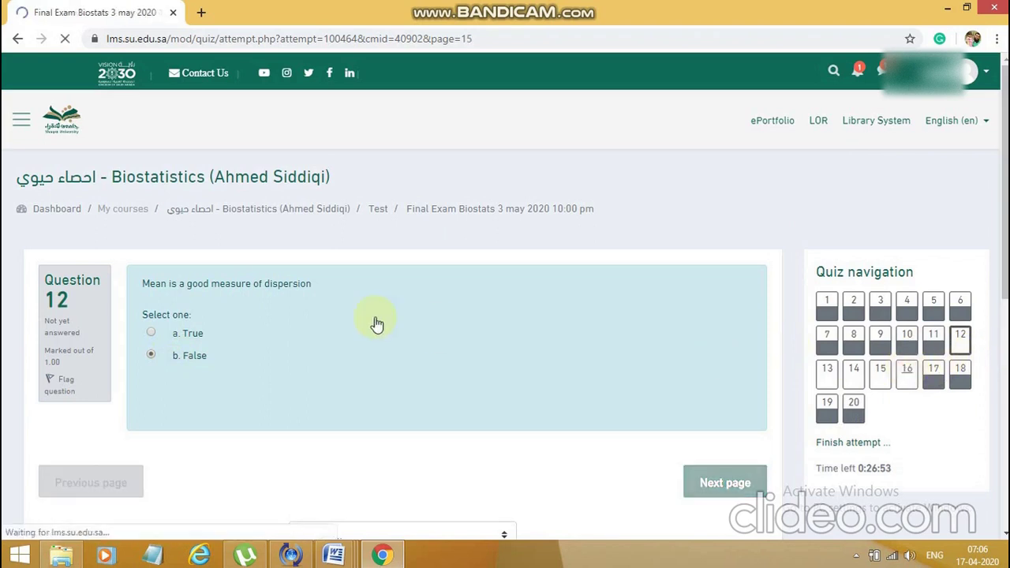
pyautogui.click(243, 338)
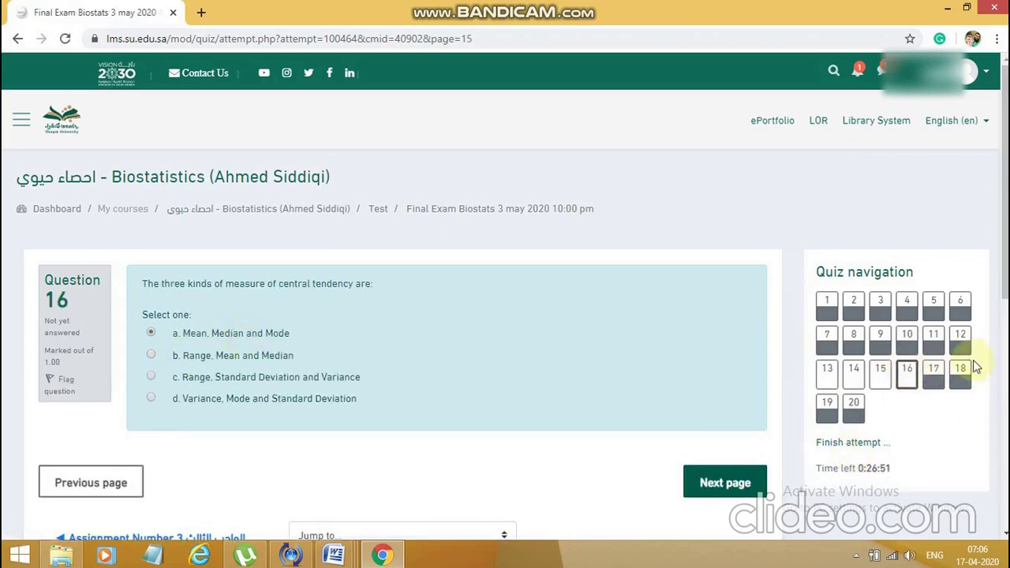
pyautogui.click(881, 384)
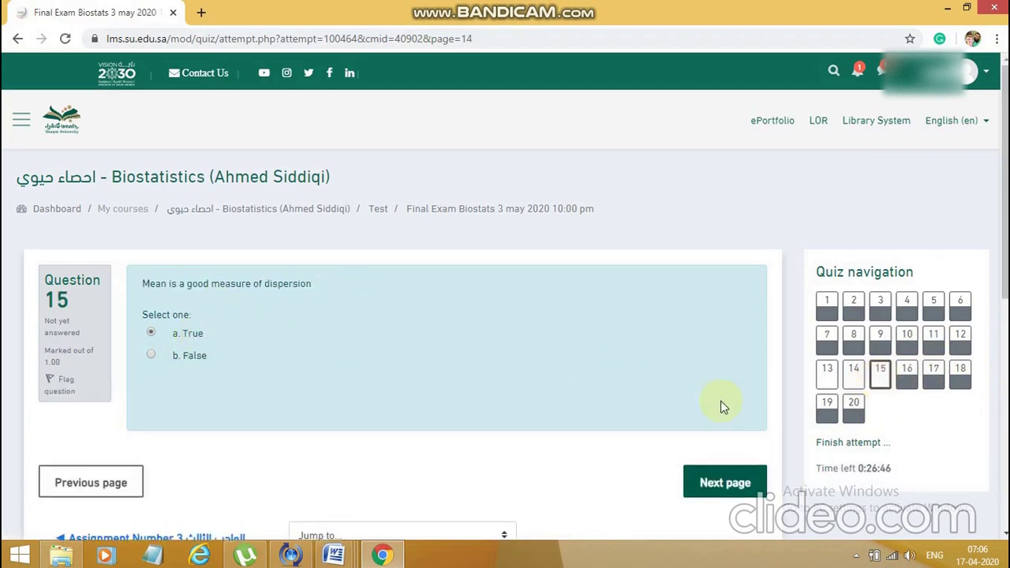
pyautogui.click(853, 379)
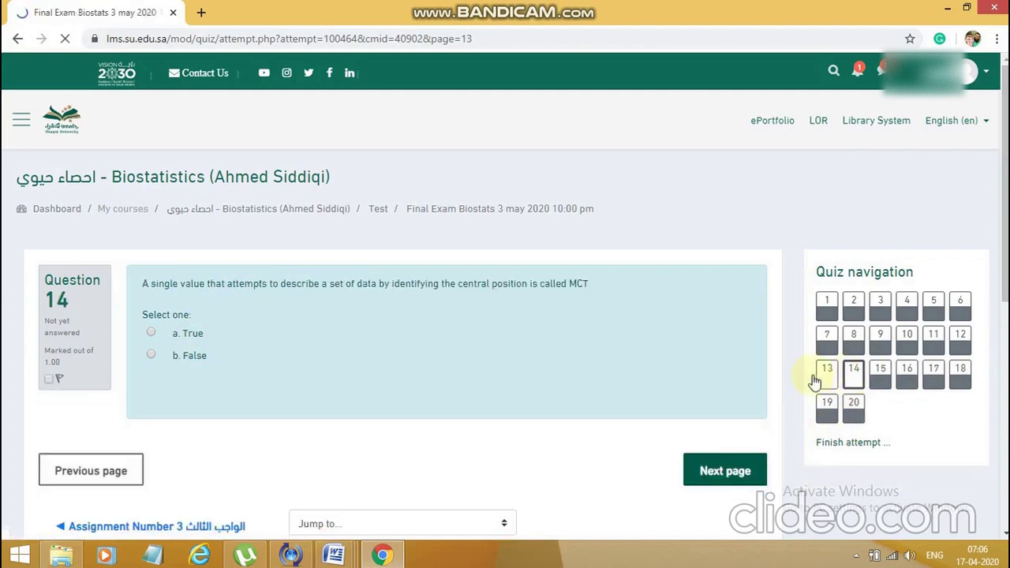
pyautogui.click(197, 334)
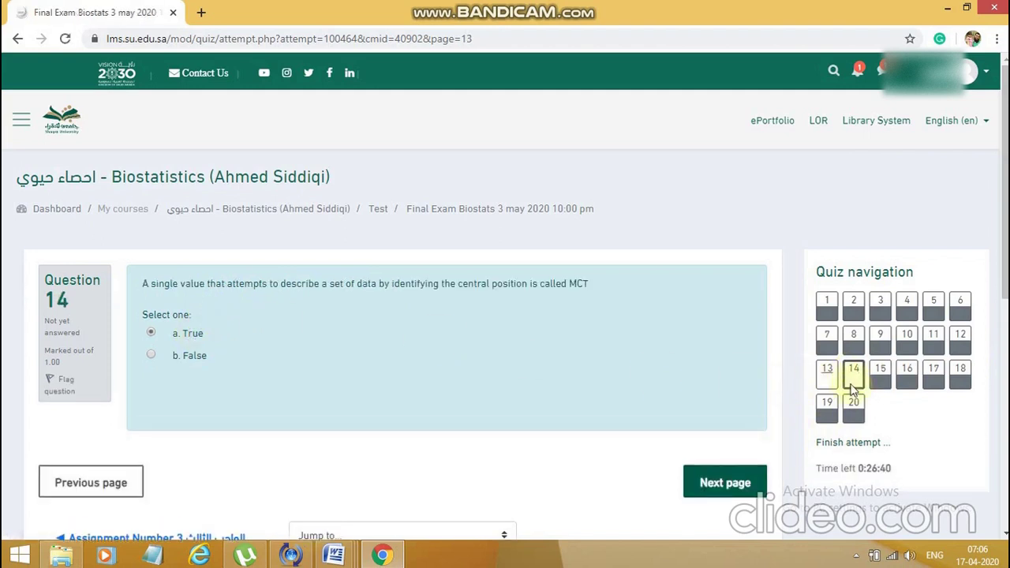
pyautogui.click(821, 378)
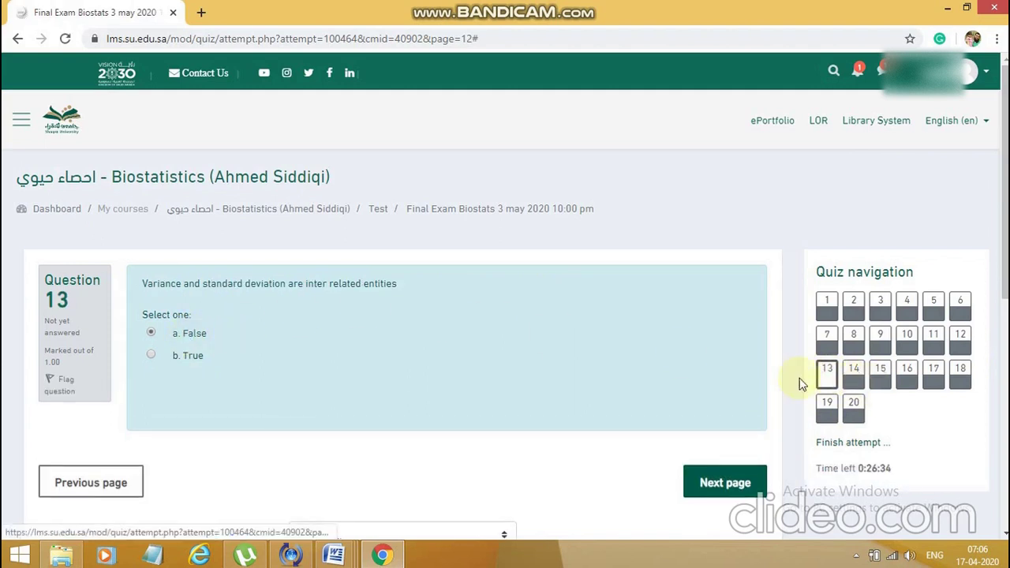
pyautogui.click(726, 483)
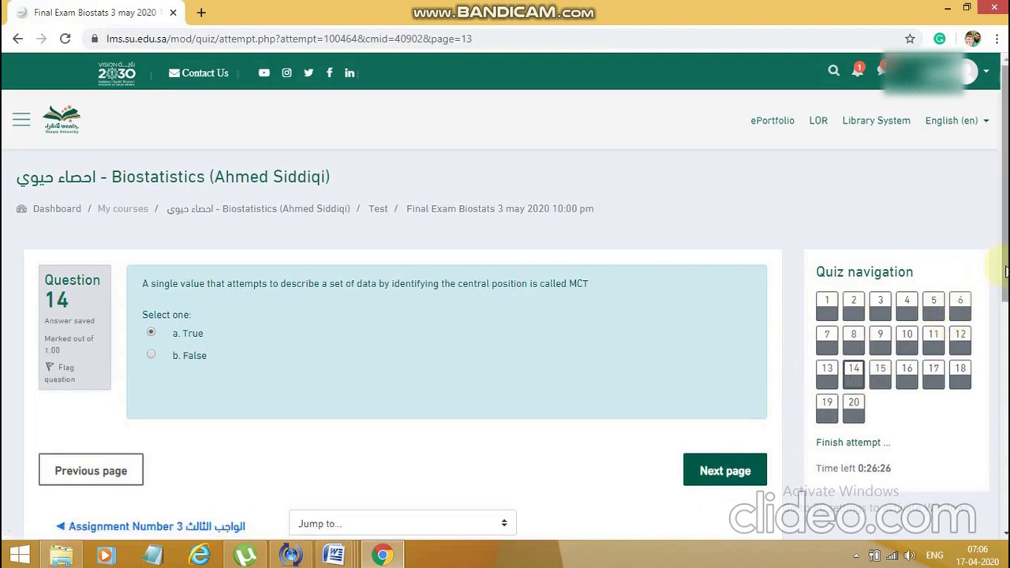
# Step: Finish the attempt, check every question's status in the summary, and submit all answers with confirmation
pyautogui.scroll(-1, 1000, 289)
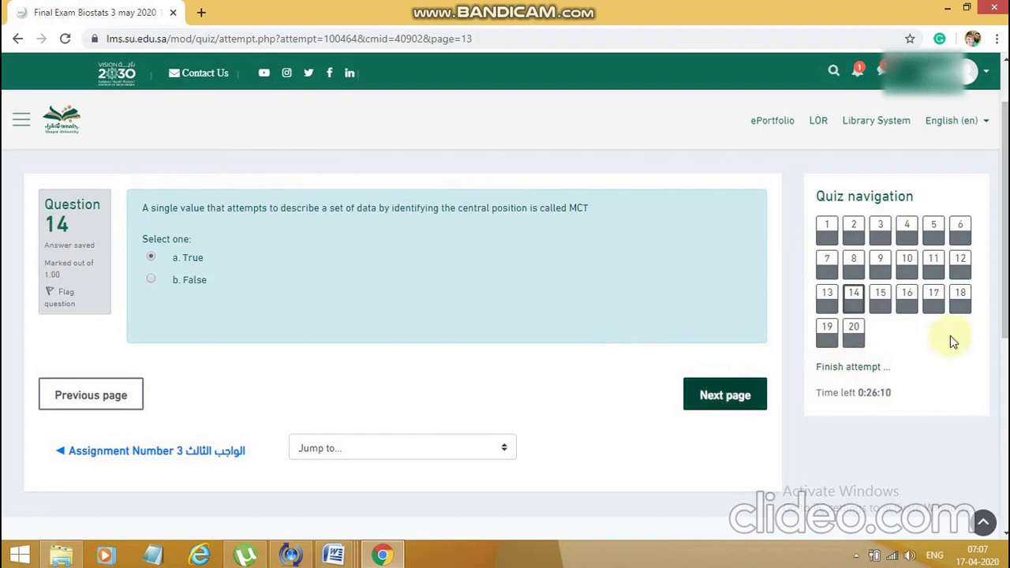
pyautogui.click(853, 368)
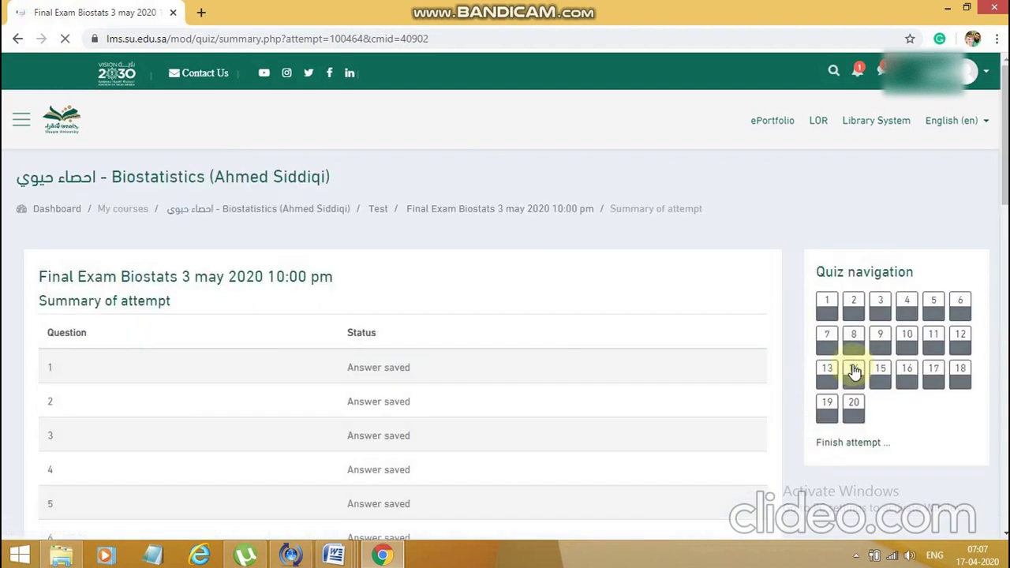
pyautogui.scroll(-3, 1005, 144)
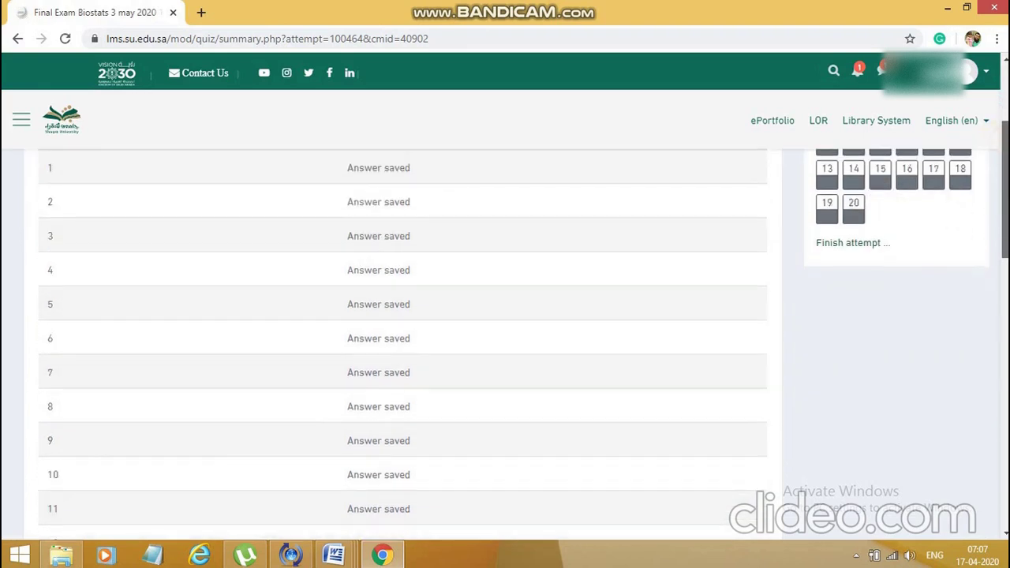
pyautogui.scroll(-4, 506, 339)
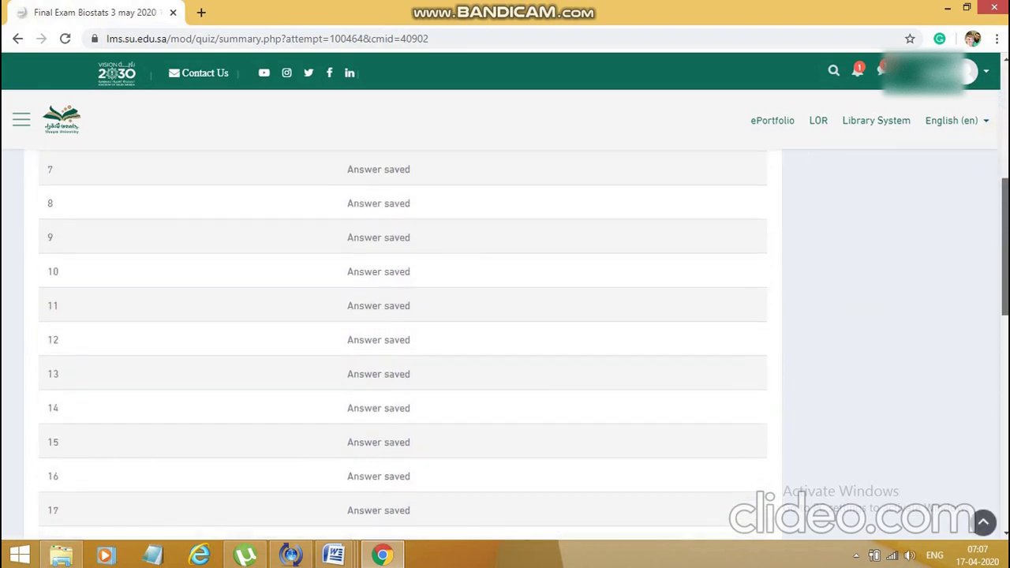
pyautogui.scroll(-2, 505, 340)
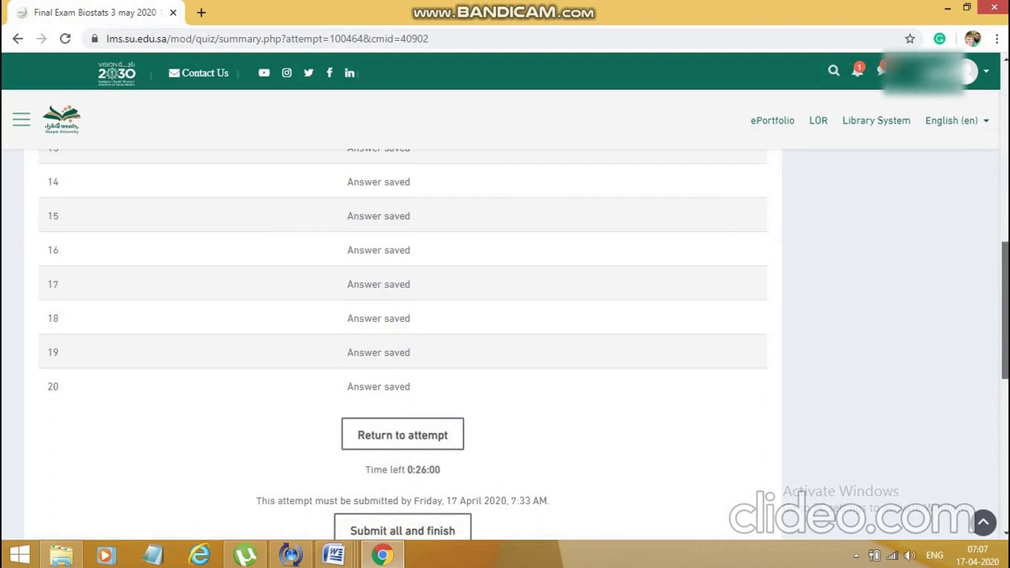
pyautogui.scroll(-1, 506, 339)
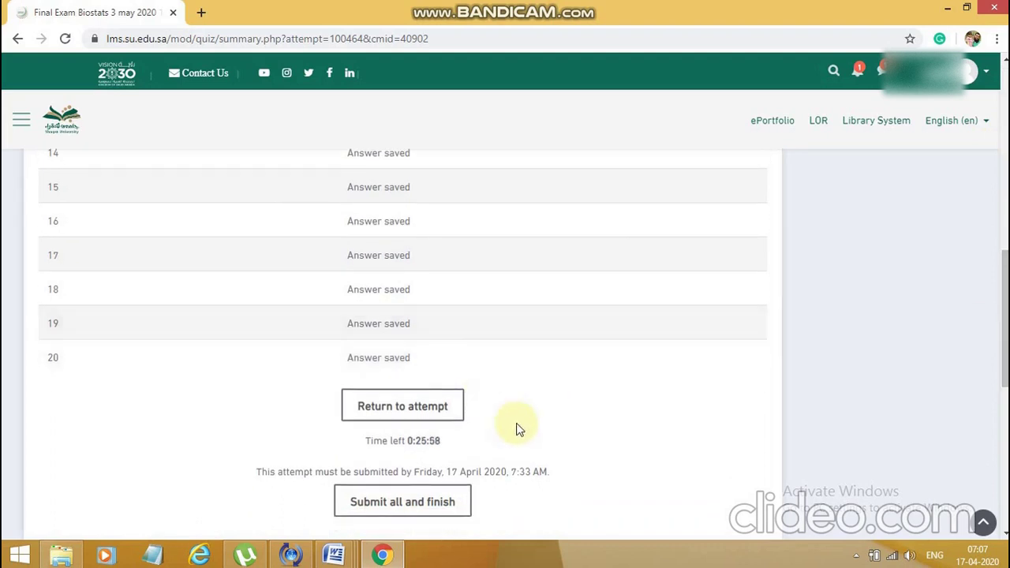
pyautogui.click(406, 505)
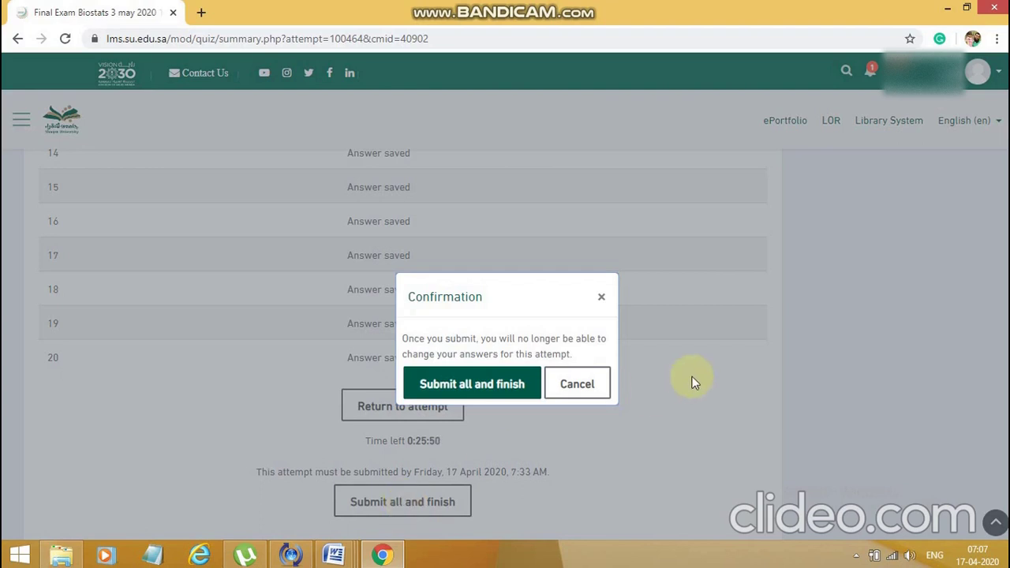
pyautogui.click(507, 387)
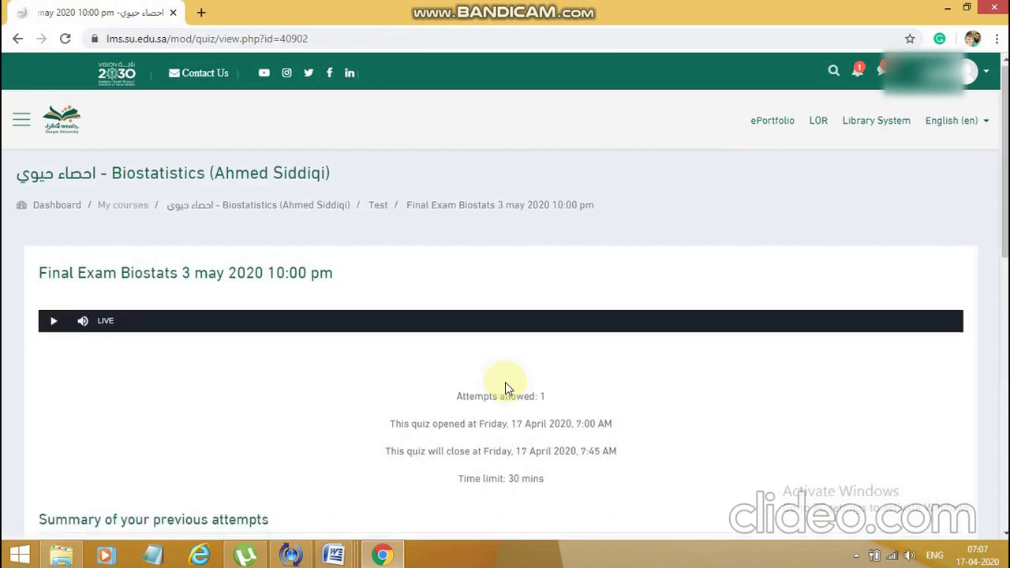
# Step: Review the quiz's timing details and the state of the submitted attempt in the summary of previous attempts
pyautogui.scroll(-2, 505, 387)
pyautogui.scroll(-2, 505, 387)
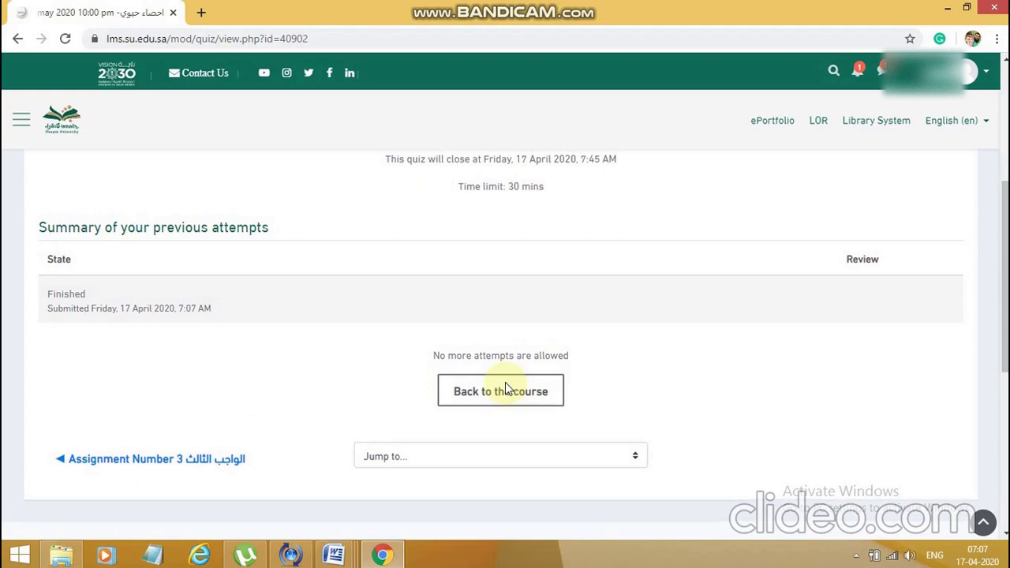
pyautogui.scroll(1, 505, 387)
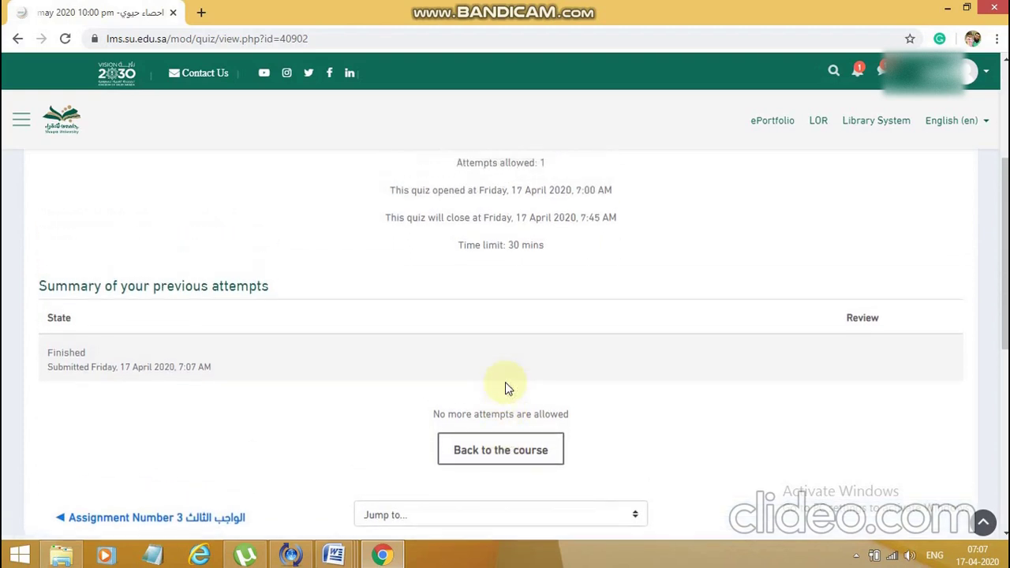
pyautogui.scroll(1, 505, 386)
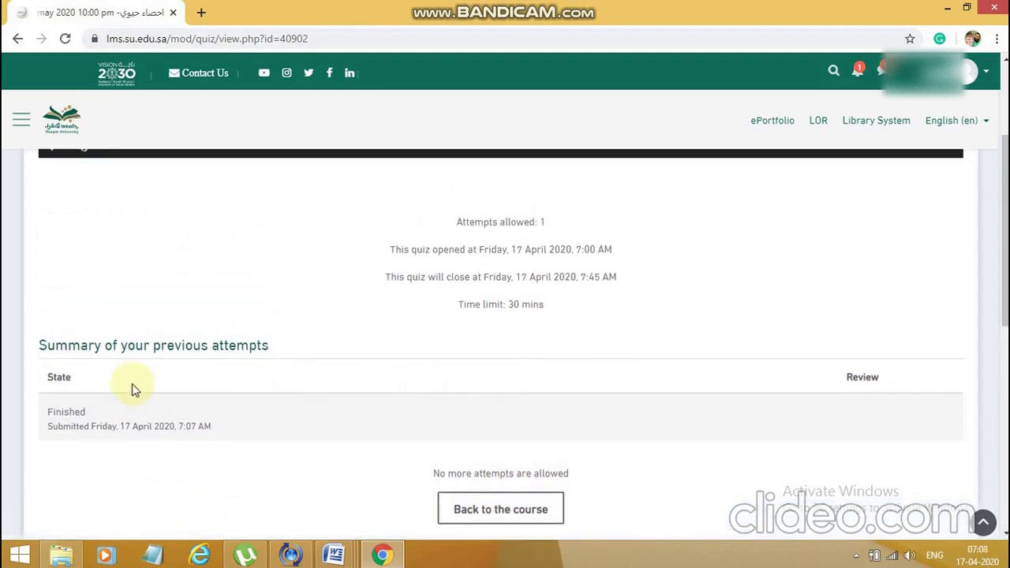
pyautogui.doubleClick(50, 412)
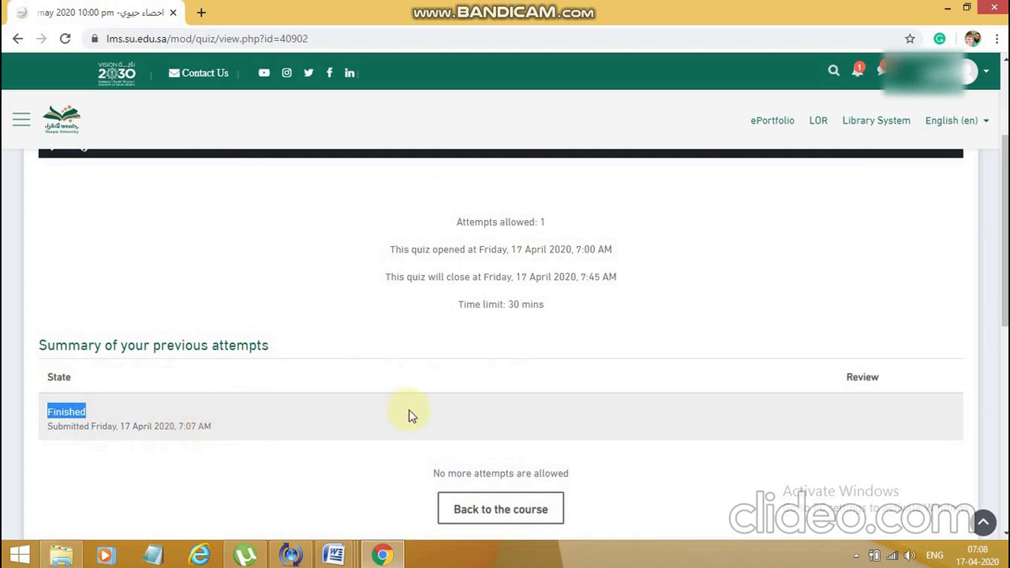
# Step: Return to the course and reopen "Final Exam Biostats 3 may 2020 10:00 pm" to check whether another attempt is allowed
pyautogui.scroll(-2, 1005, 237)
pyautogui.click(513, 384)
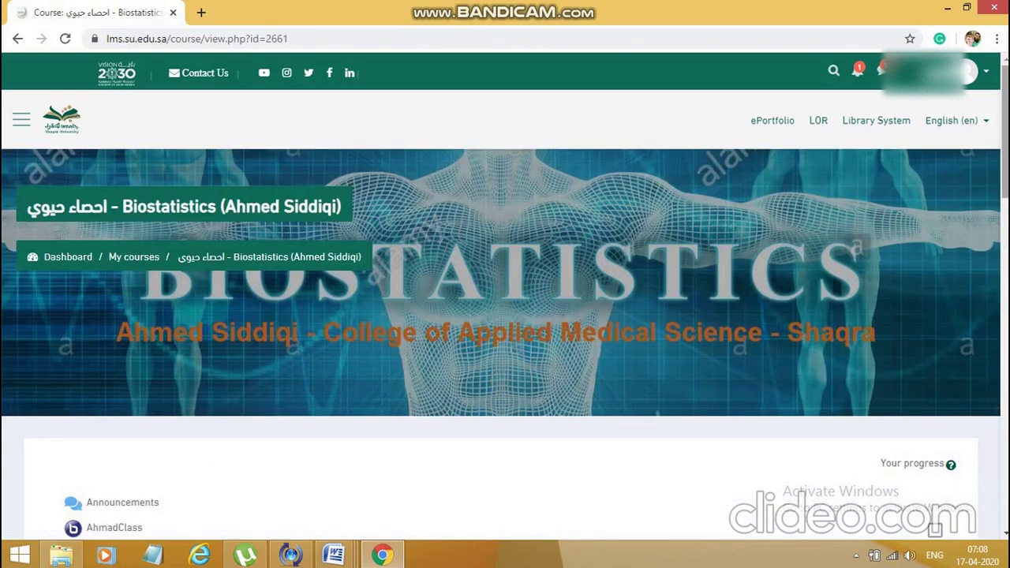
pyautogui.scroll(-12, 821, 367)
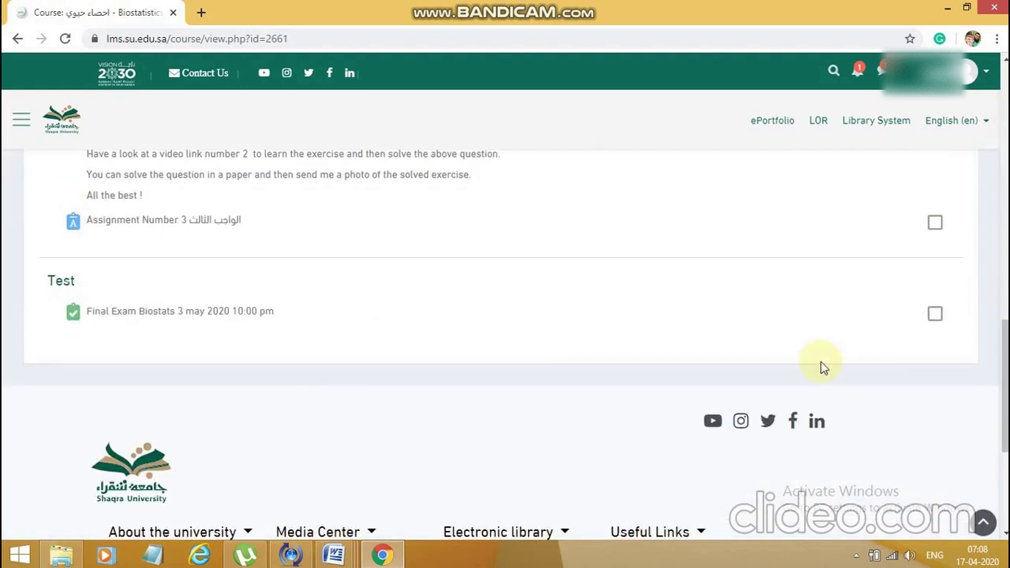
pyautogui.click(241, 316)
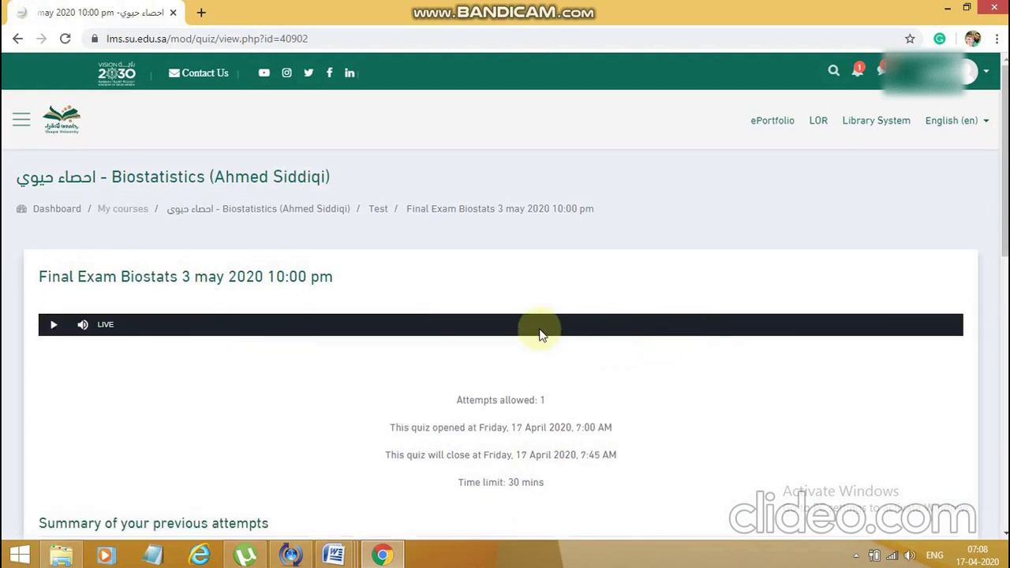
pyautogui.scroll(-3, 1008, 229)
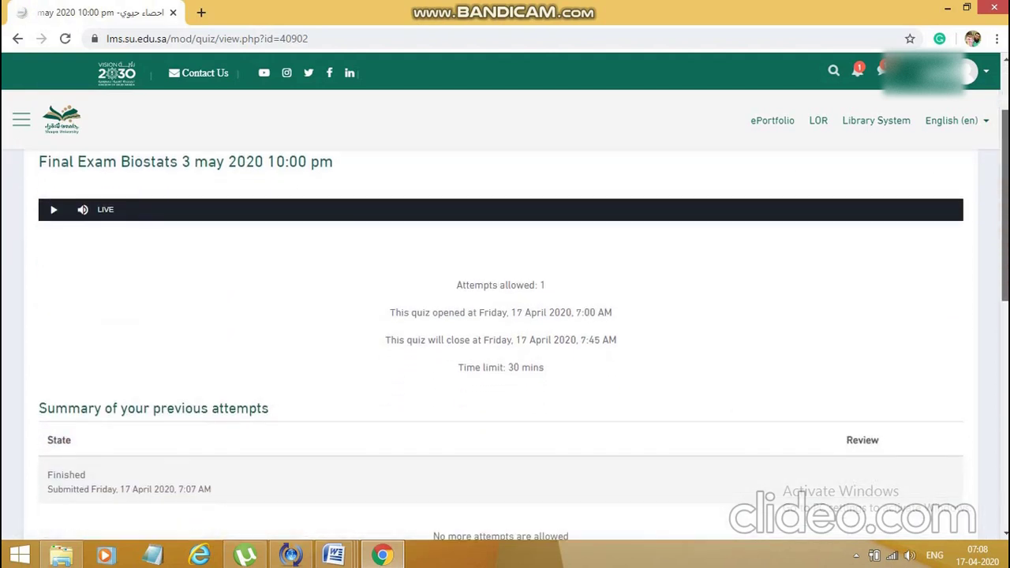
pyautogui.scroll(-1, 1008, 229)
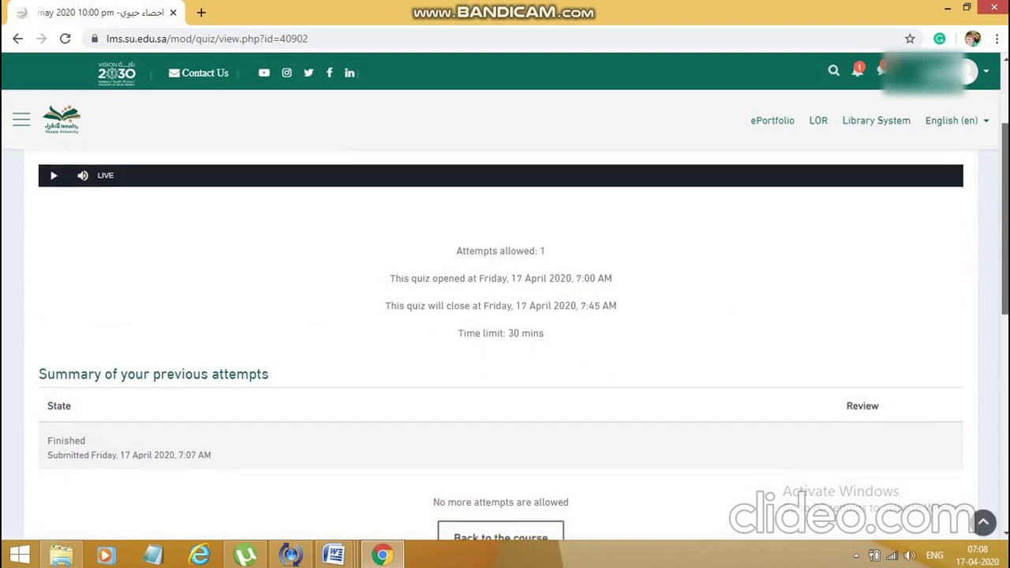
pyautogui.scroll(-1, 1008, 229)
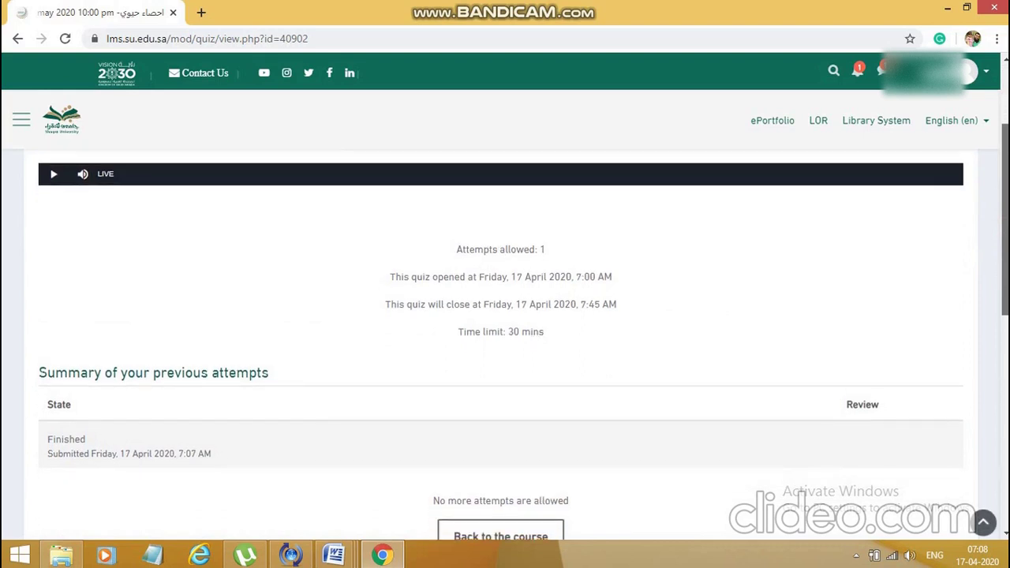
pyautogui.scroll(-1, 506, 340)
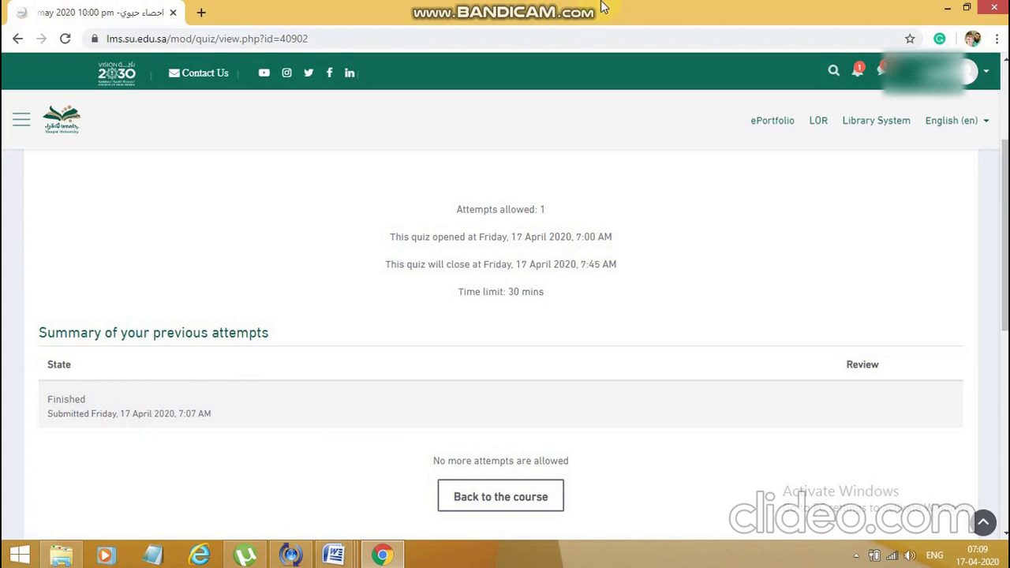
# Step: Switch from the student account to the teacher's account by logging in to the e-learning platform
pyautogui.moveTo(602, 8)
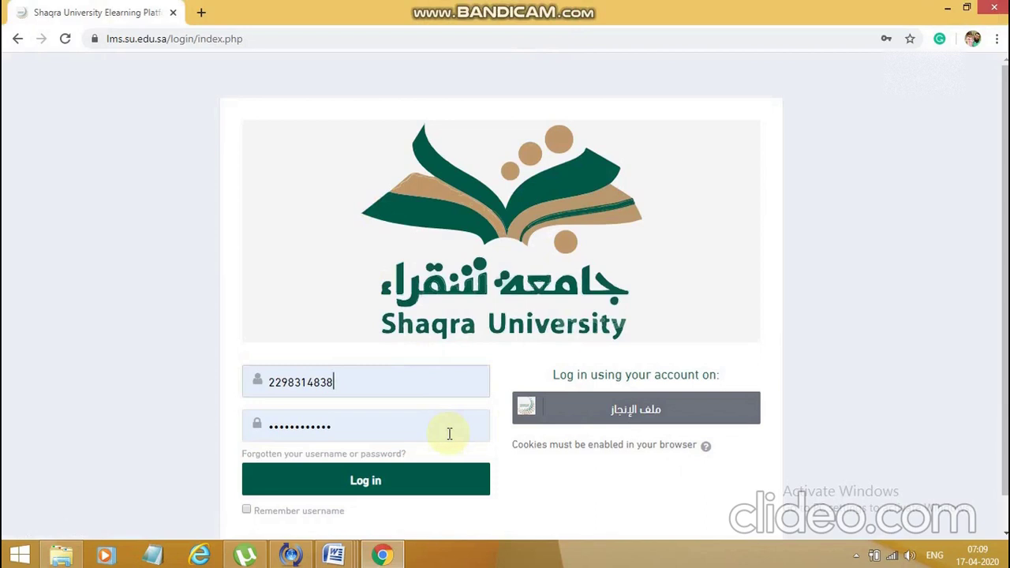
pyautogui.click(396, 478)
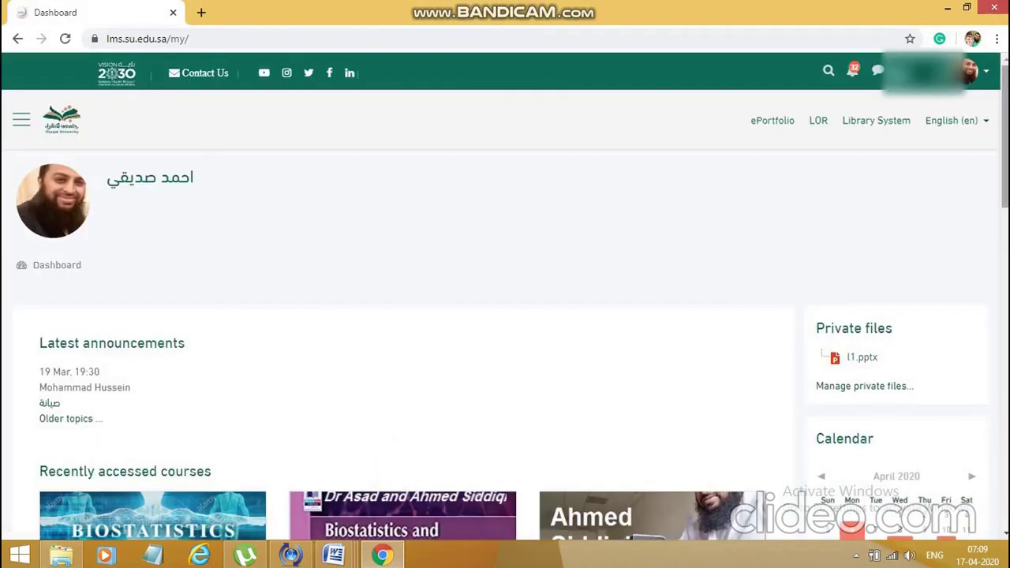
# Step: Open the Biostatistics course from the recently accessed courses and go to the quiz "Final Exam Biostats 3 may 2020 10:00 pm"
pyautogui.scroll(-3, 512, 303)
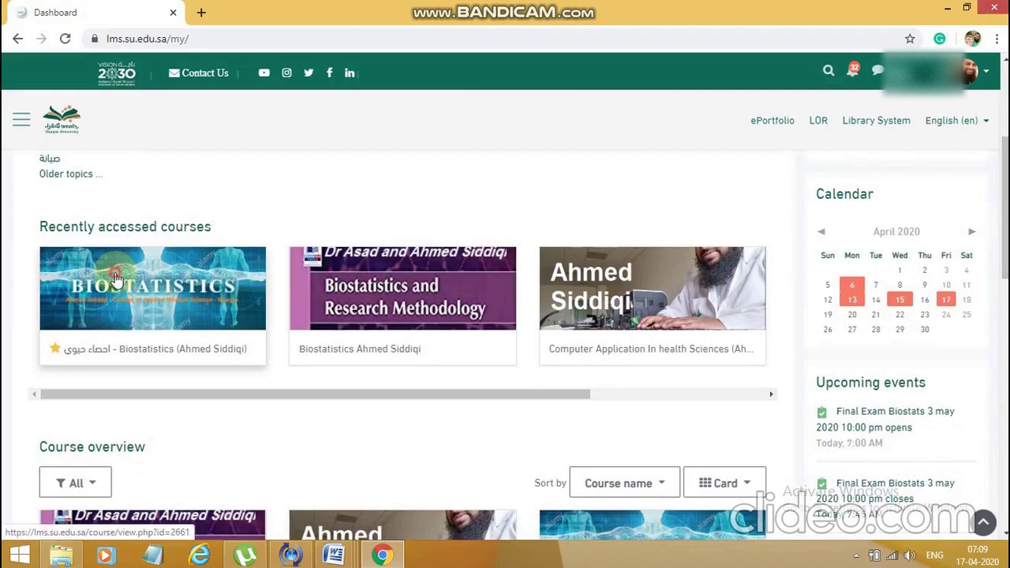
pyautogui.click(115, 279)
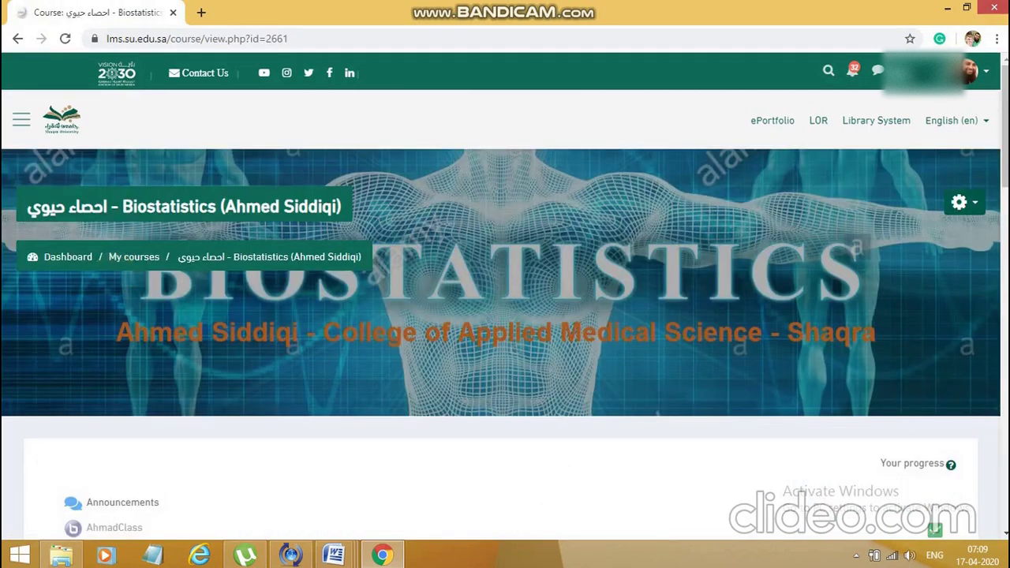
pyautogui.moveTo(1005, 126); pyautogui.dragTo(1005, 407)
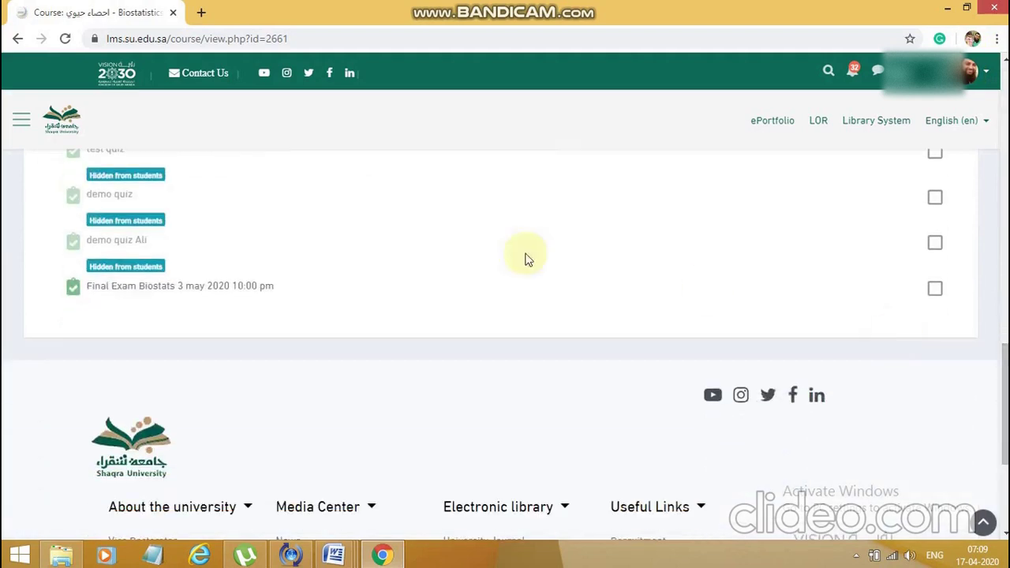
pyautogui.click(135, 286)
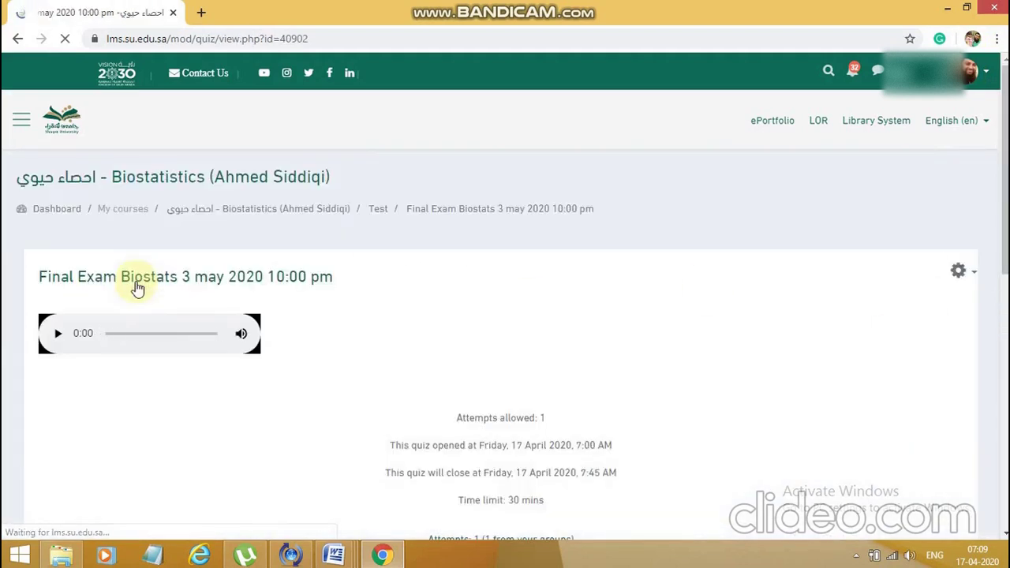
# Step: Open the quiz's attempts report and review the student's state, time taken, grade and marks for each question
pyautogui.scroll(-2, 676, 309)
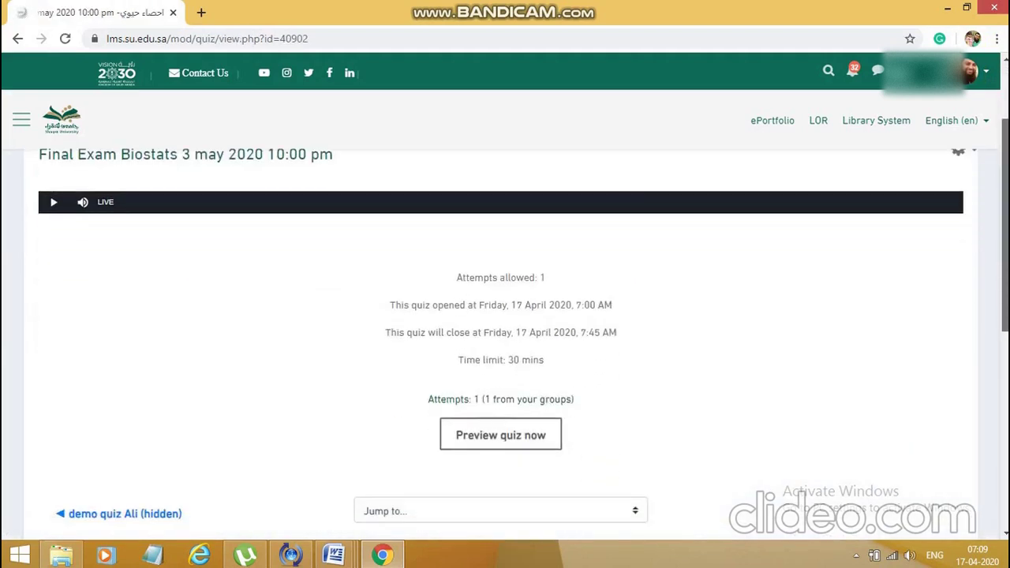
pyautogui.click(551, 407)
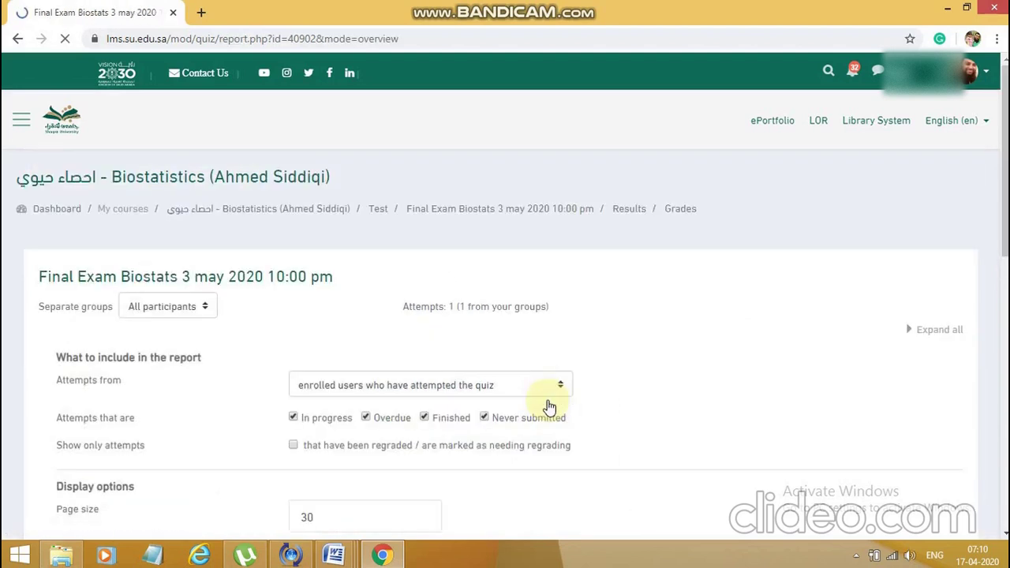
pyautogui.scroll(-3, 505, 316)
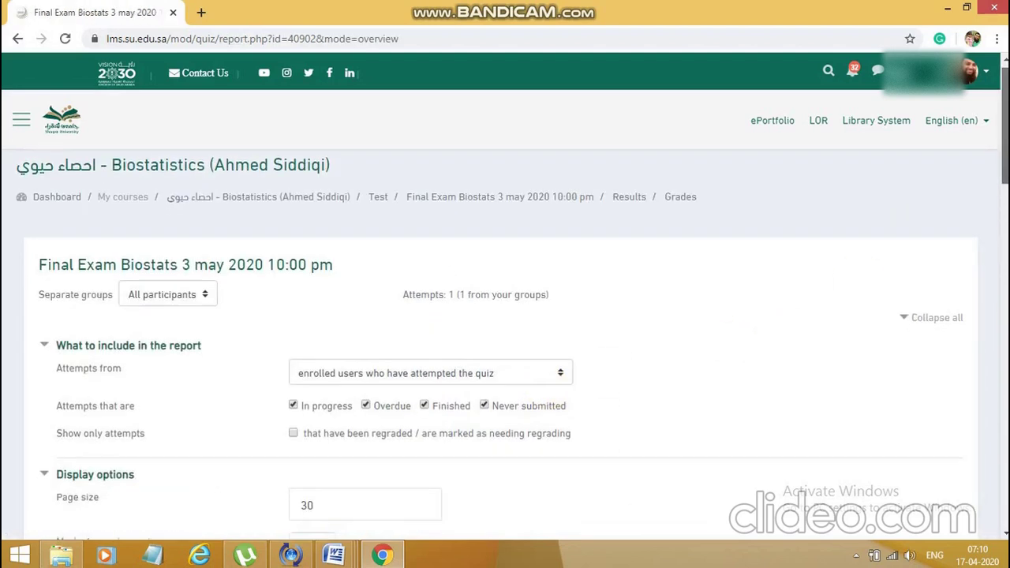
pyautogui.scroll(-4, 505, 345)
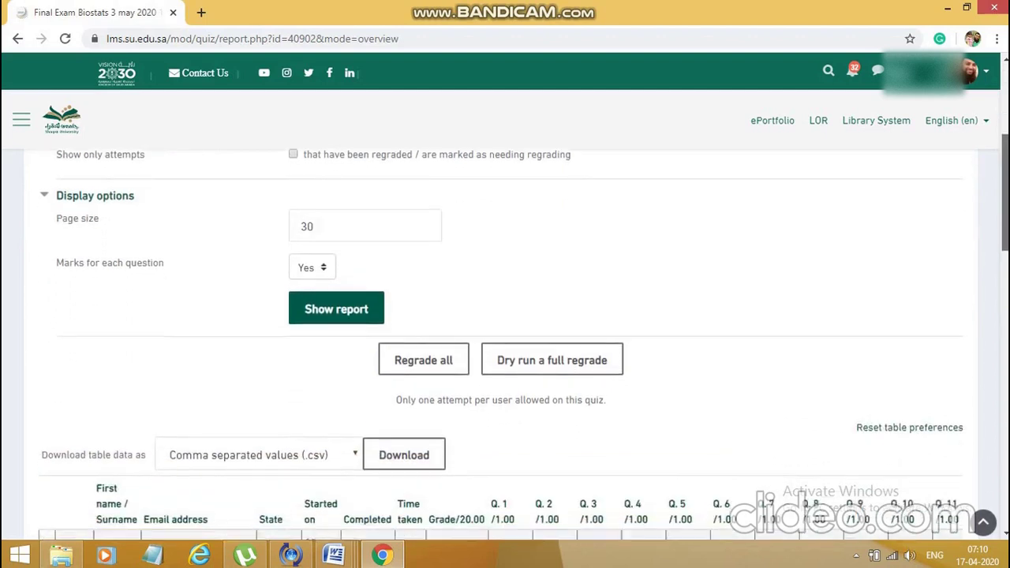
pyautogui.scroll(-1, 505, 234)
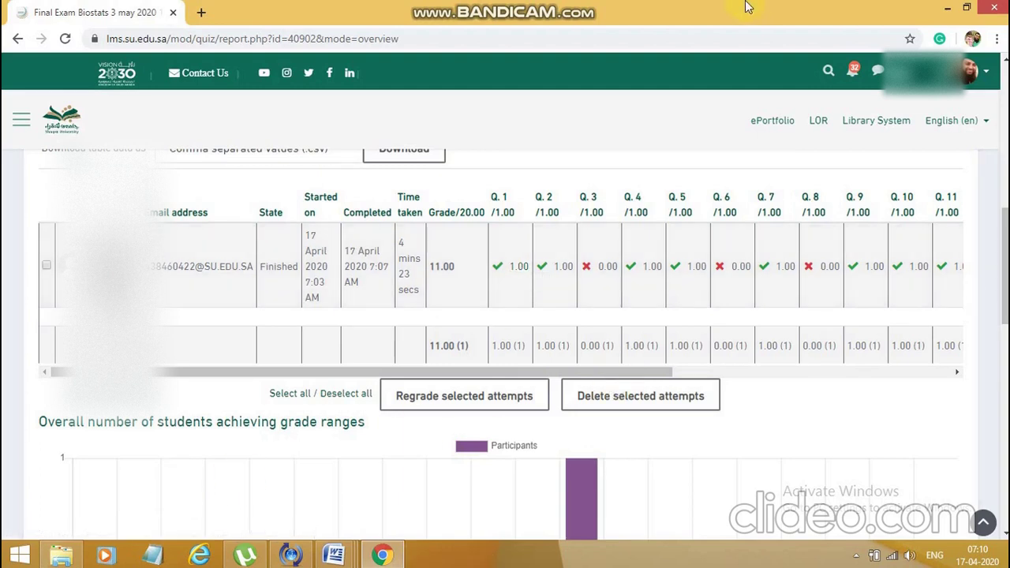
pyautogui.moveTo(597, 7)
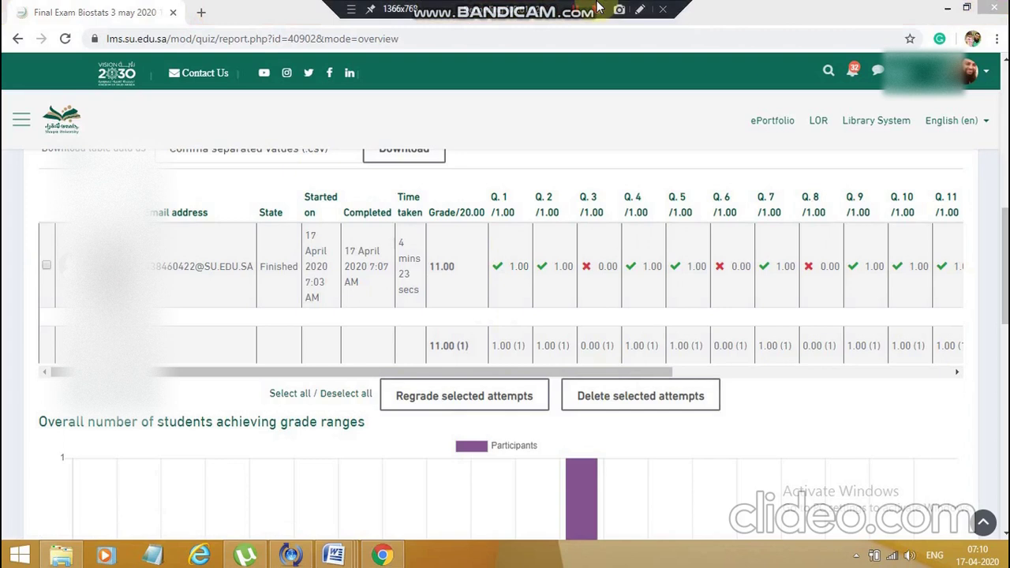
pyautogui.click(597, 11)
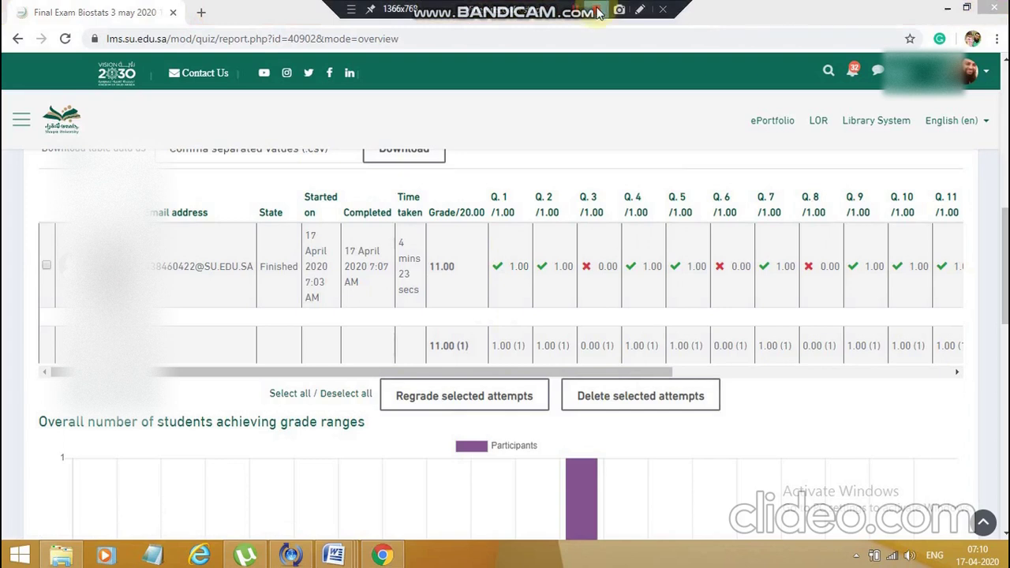